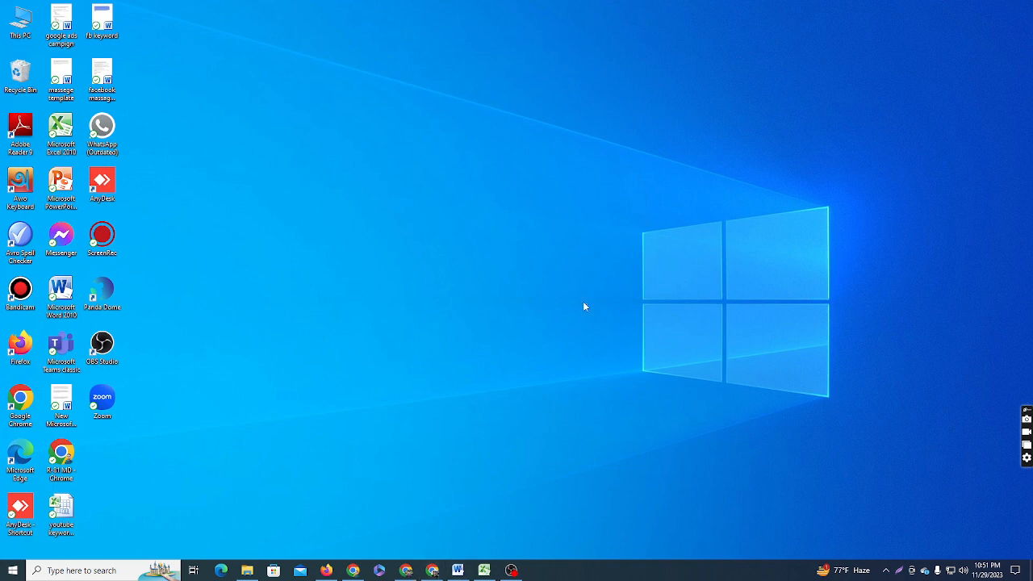
Step: Switch to Chrome and view the personal Facebook profile page from the home feed
{"action": "left_click_drag", "start_coordinate": [349, 129], "coordinate": [838, 423]}
{"action": "left_click", "coordinate": [353, 570]}
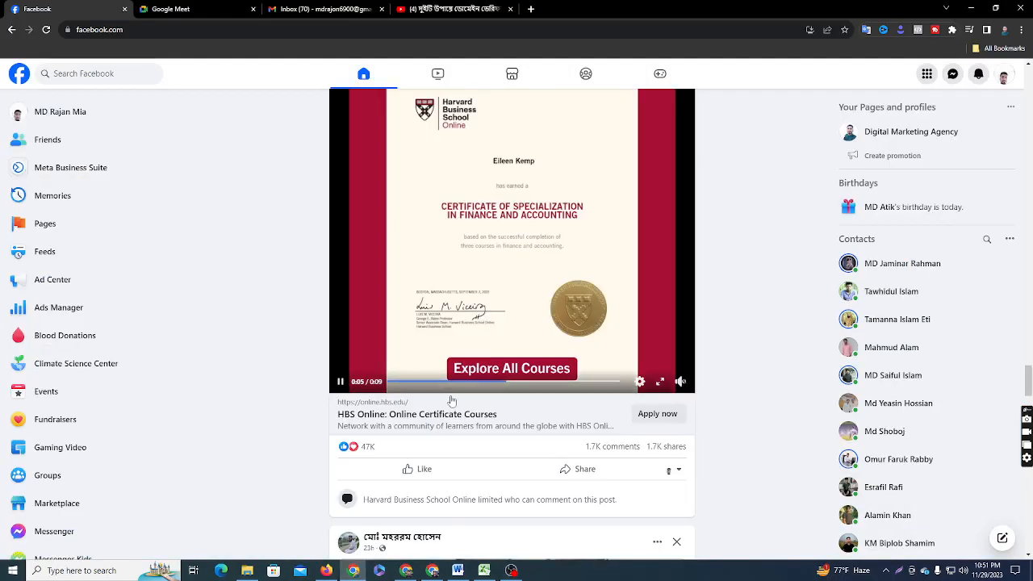
{"action": "scroll", "coordinate": [95, 124], "scroll_direction": "up", "scroll_amount": 5}
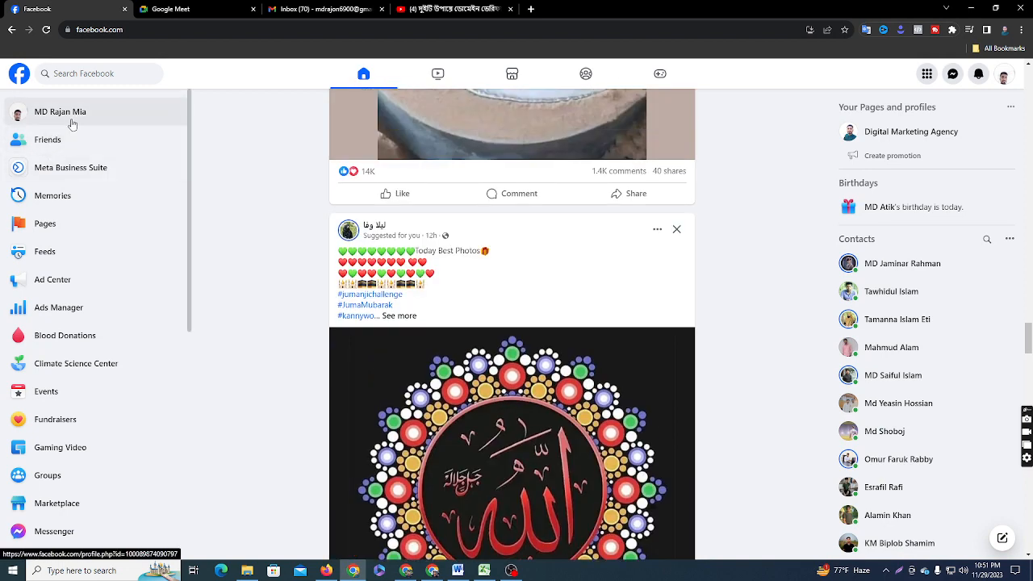
{"action": "left_click", "coordinate": [70, 118]}
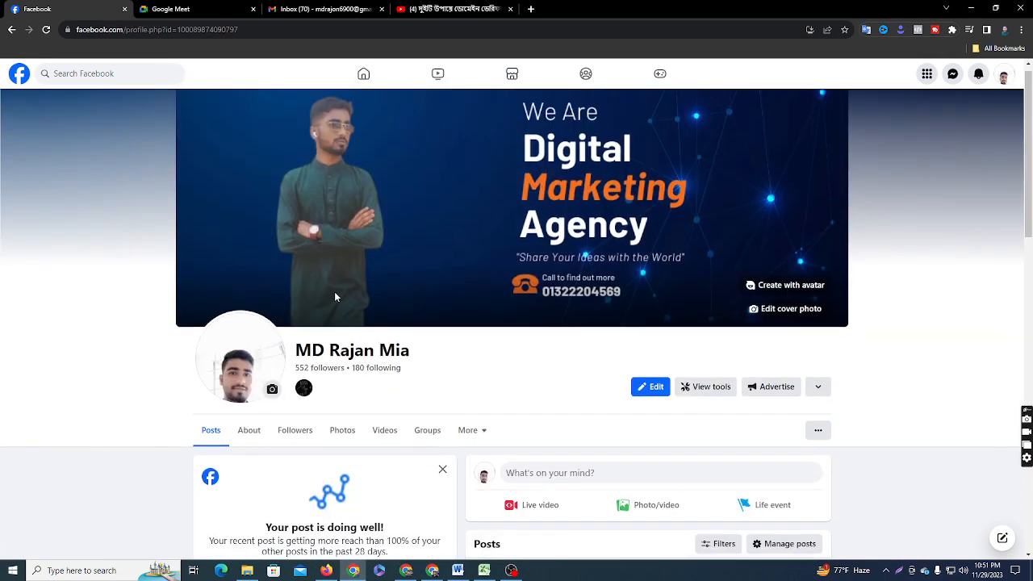
{"action": "scroll", "coordinate": [334, 292], "scroll_direction": "down", "scroll_amount": 2}
{"action": "scroll", "coordinate": [271, 258], "scroll_direction": "up", "scroll_amount": 2}
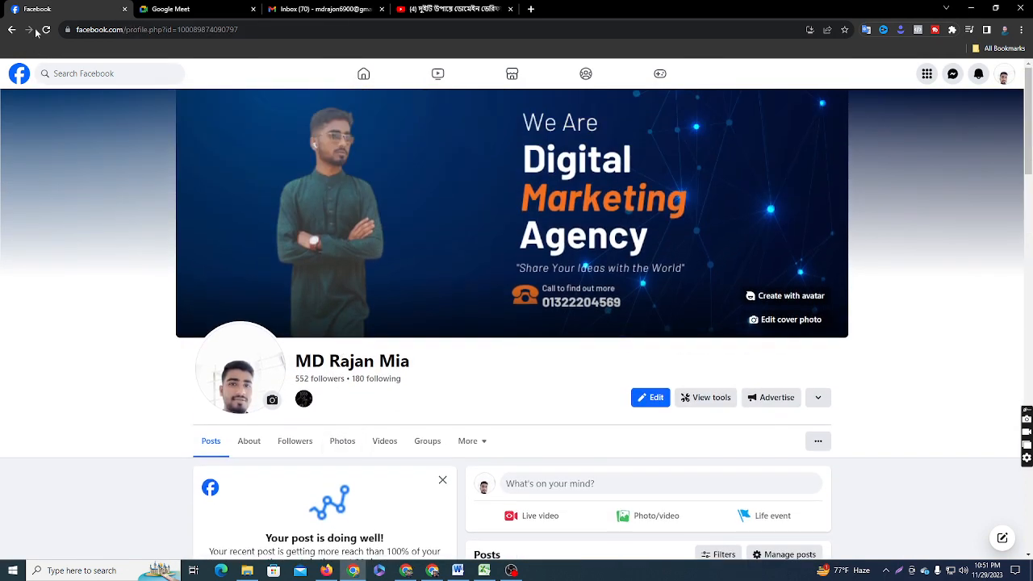
Step: Return to the Facebook home feed and look over the stories and newest post at its start
{"action": "left_click", "coordinate": [22, 78]}
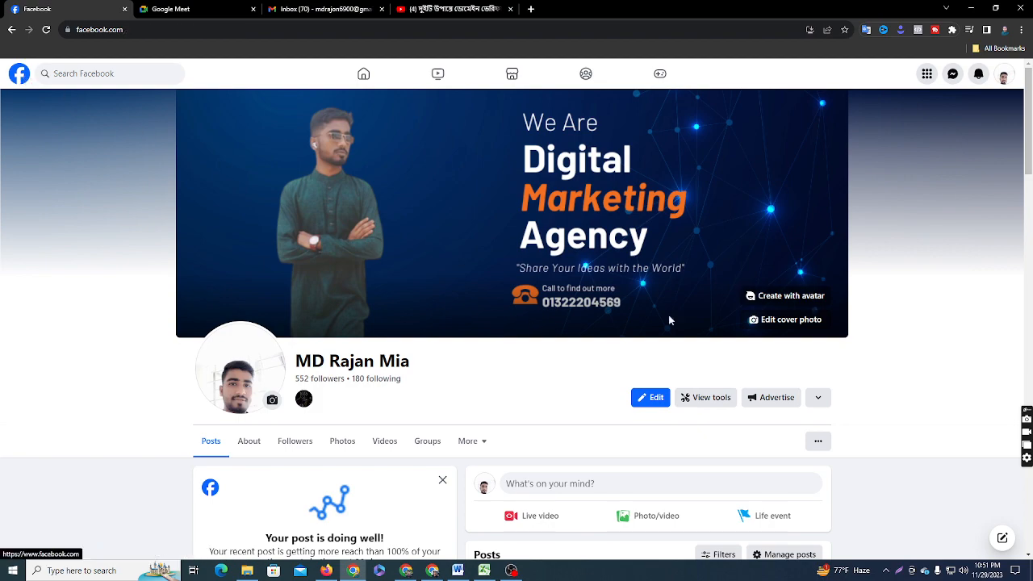
{"action": "scroll", "coordinate": [622, 367], "scroll_direction": "down", "scroll_amount": 10}
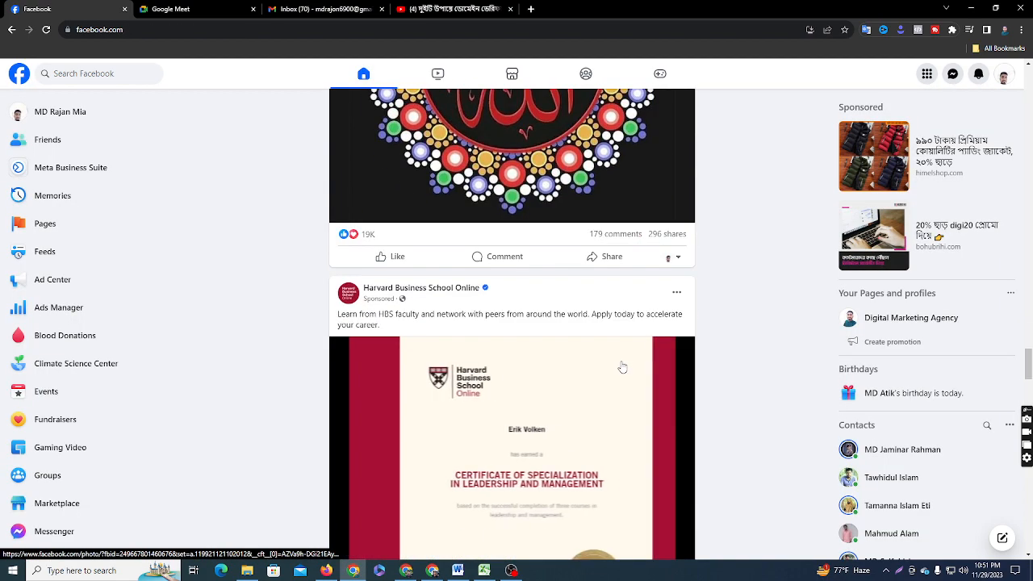
{"action": "scroll", "coordinate": [623, 370], "scroll_direction": "up", "scroll_amount": 10}
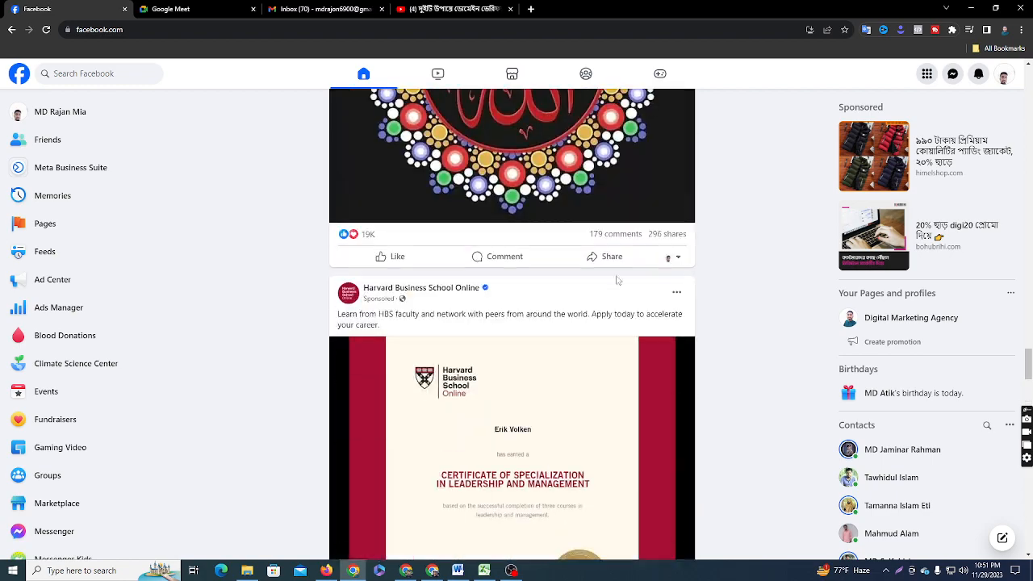
{"action": "scroll", "coordinate": [615, 335], "scroll_direction": "up", "scroll_amount": 10}
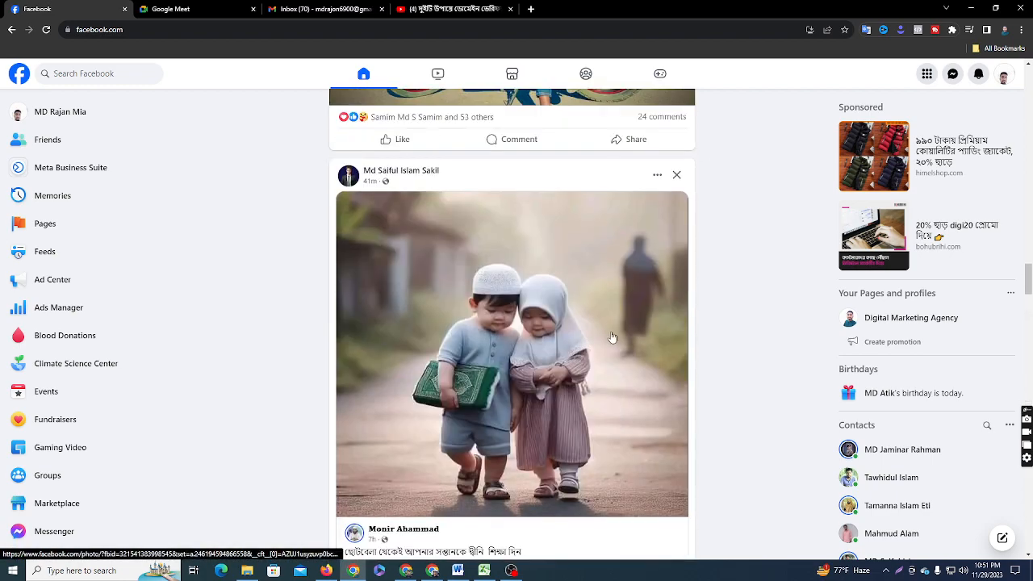
{"action": "scroll", "coordinate": [615, 340], "scroll_direction": "up", "scroll_amount": 10}
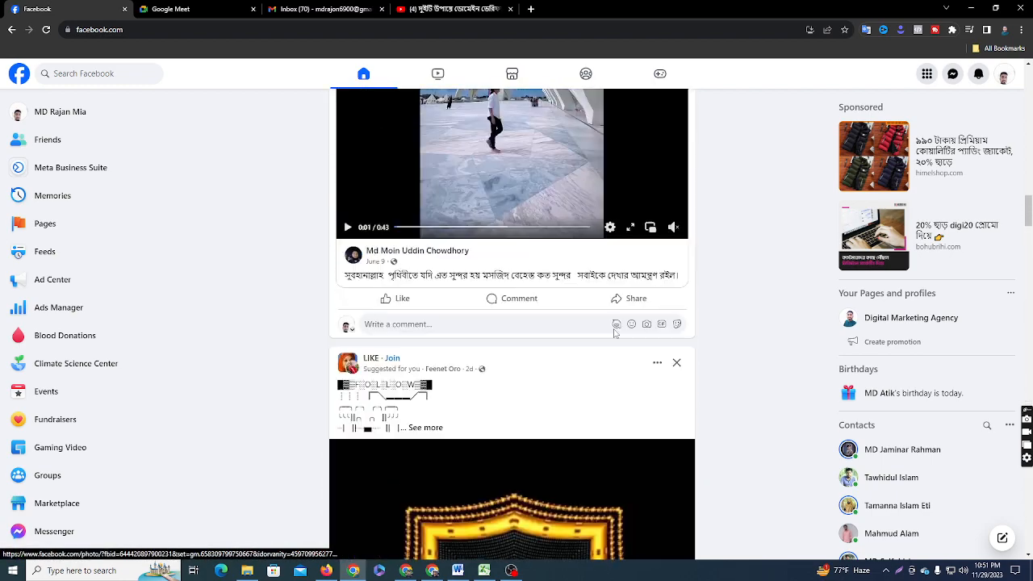
{"action": "scroll", "coordinate": [615, 349], "scroll_direction": "up", "scroll_amount": 4}
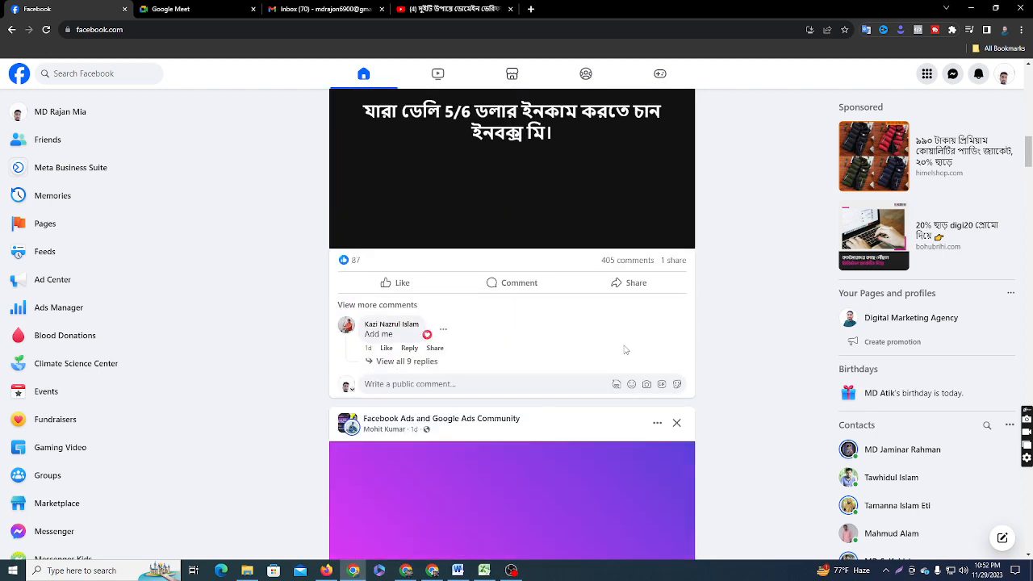
{"action": "left_click", "coordinate": [366, 75]}
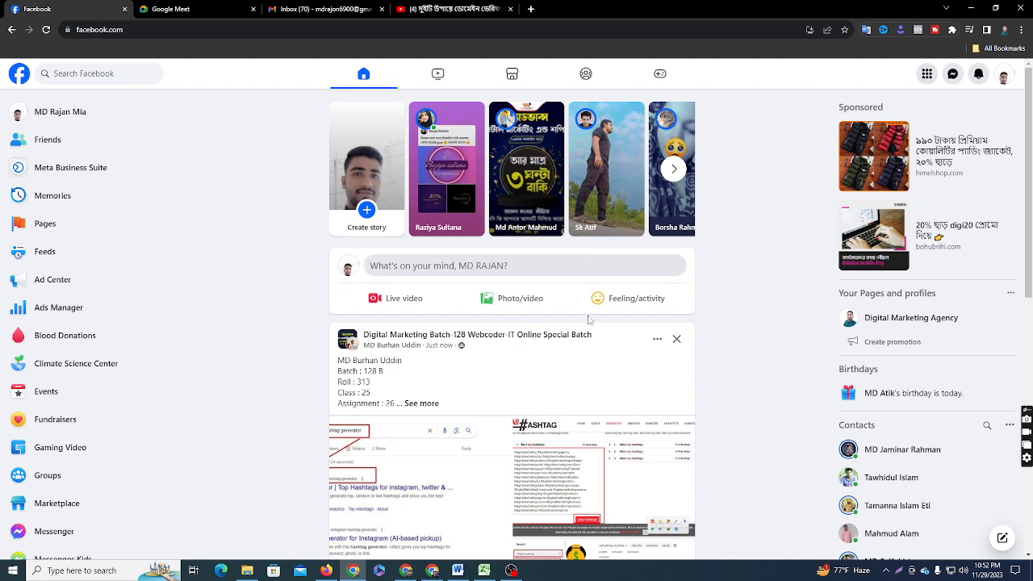
{"action": "scroll", "coordinate": [694, 396], "scroll_direction": "down", "scroll_amount": 6}
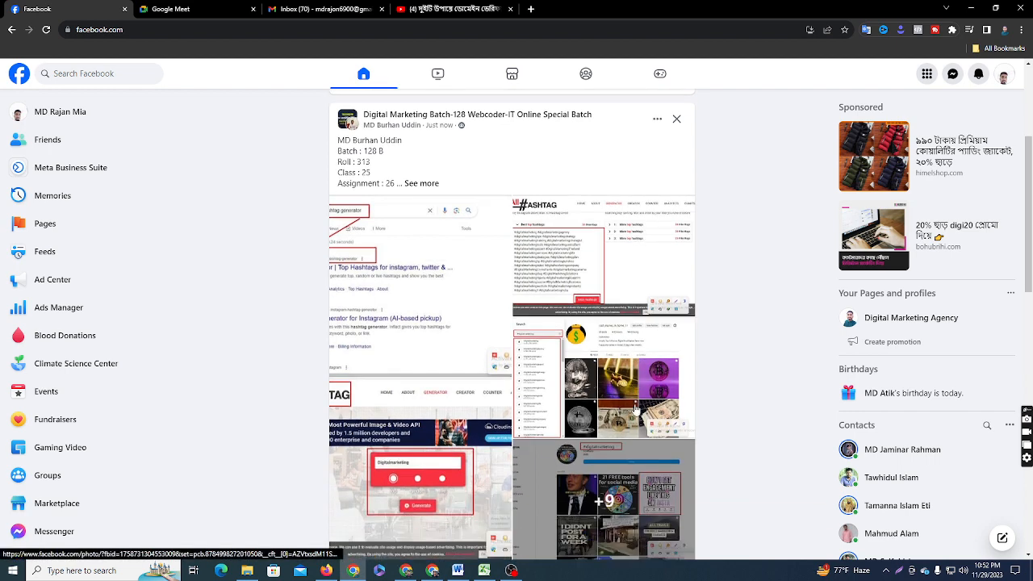
{"action": "scroll", "coordinate": [637, 385], "scroll_direction": "up", "scroll_amount": 6}
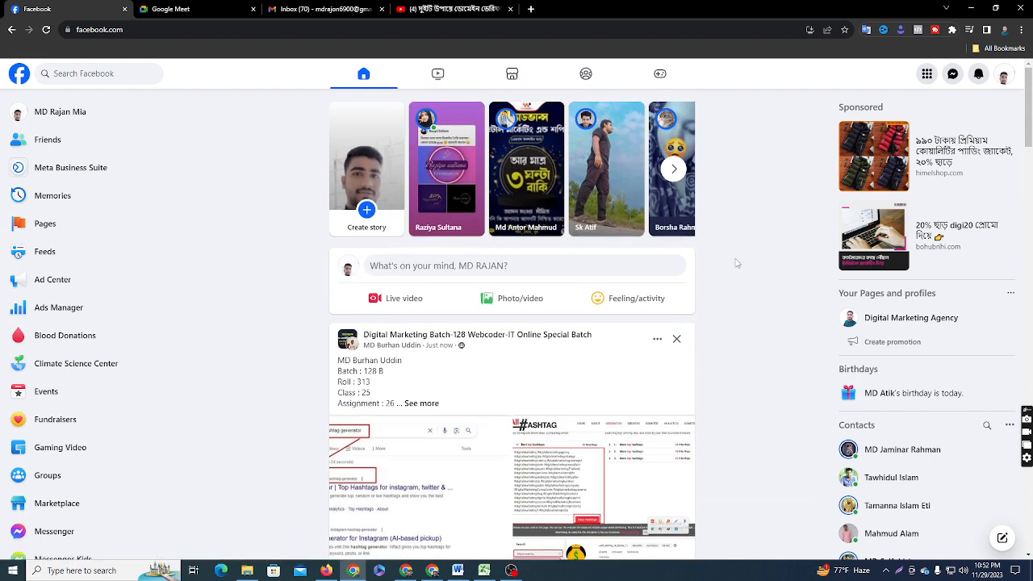
{"action": "scroll", "coordinate": [738, 261], "scroll_direction": "down", "scroll_amount": 3}
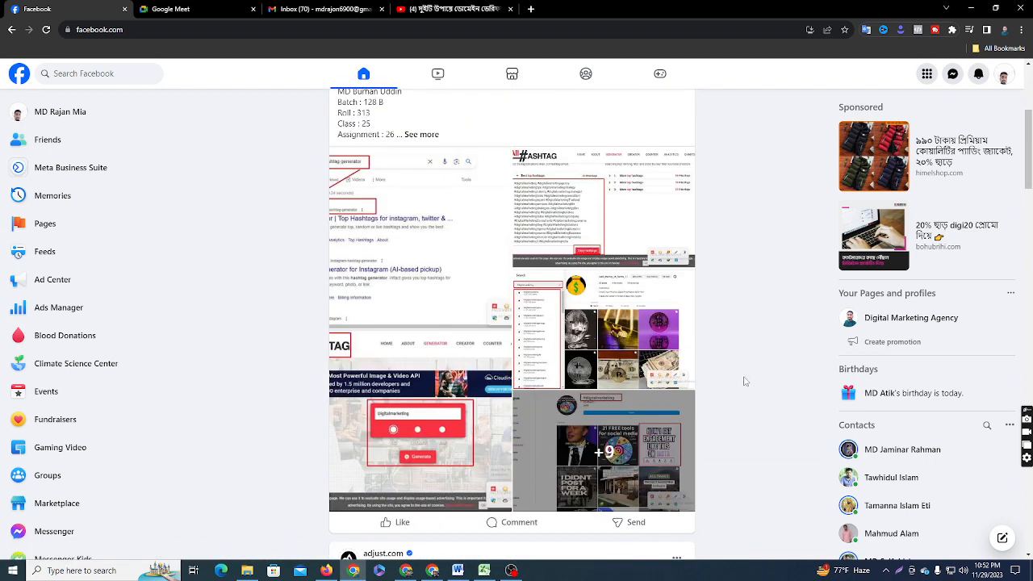
{"action": "left_click", "coordinate": [1004, 74]}
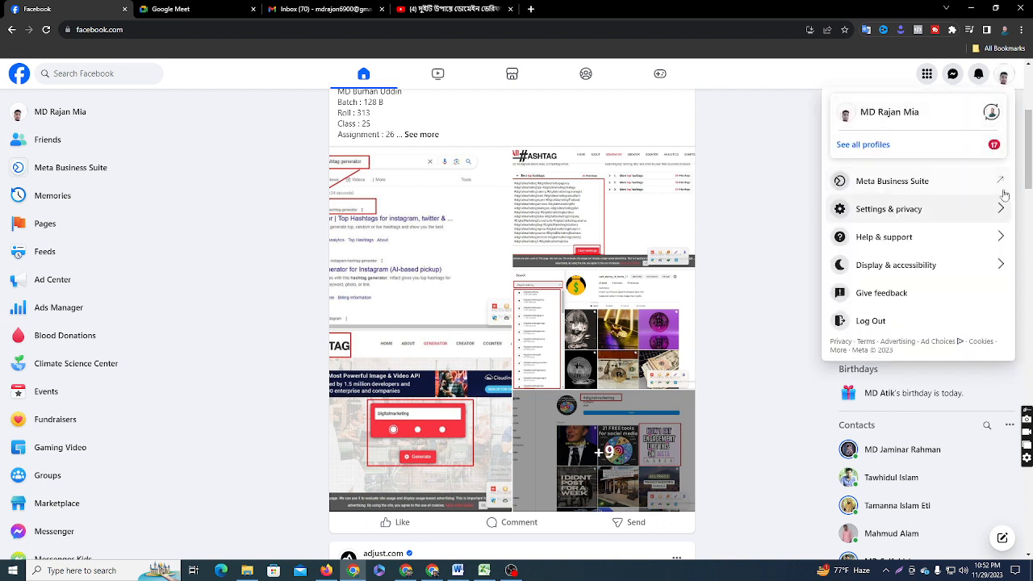
{"action": "left_click", "coordinate": [780, 221]}
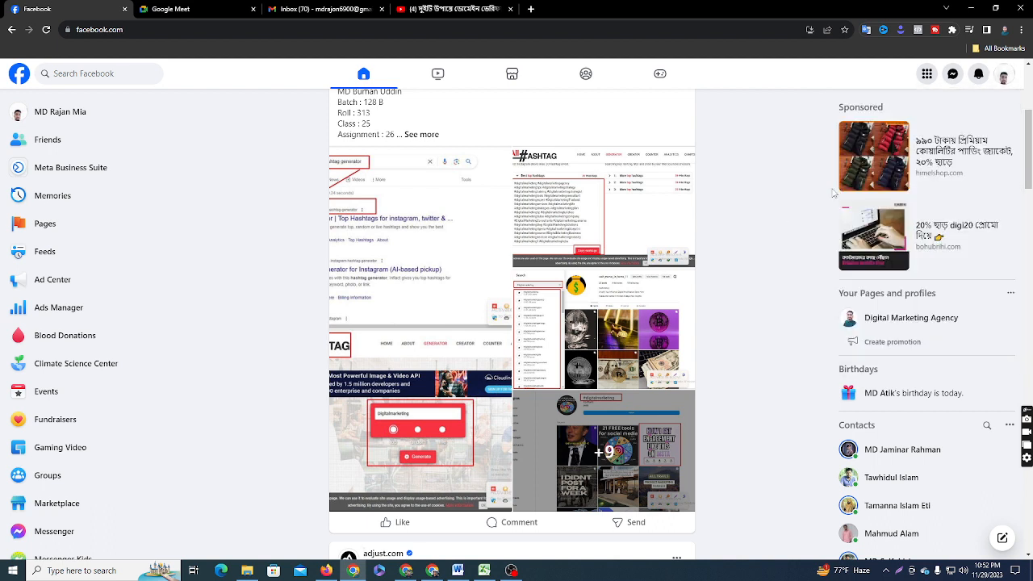
{"action": "left_click", "coordinate": [1003, 86]}
{"action": "left_click", "coordinate": [799, 185]}
{"action": "scroll", "coordinate": [818, 436], "scroll_direction": "down", "scroll_amount": 1}
{"action": "scroll", "coordinate": [818, 437], "scroll_direction": "up", "scroll_amount": 5}
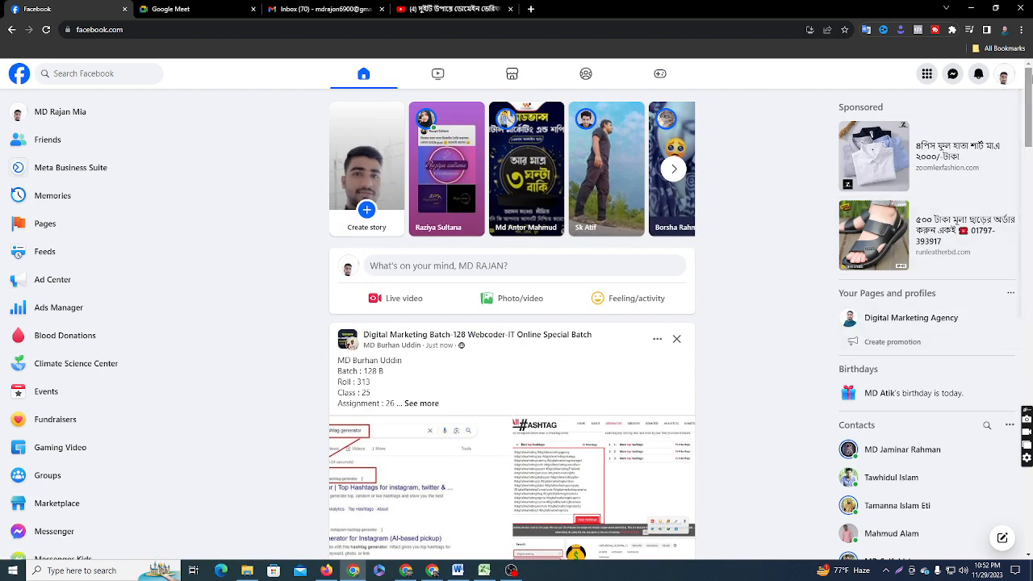
Step: Switch from the personal profile to the Digital Marketing Agency profile and open its page
{"action": "left_click", "coordinate": [1003, 76]}
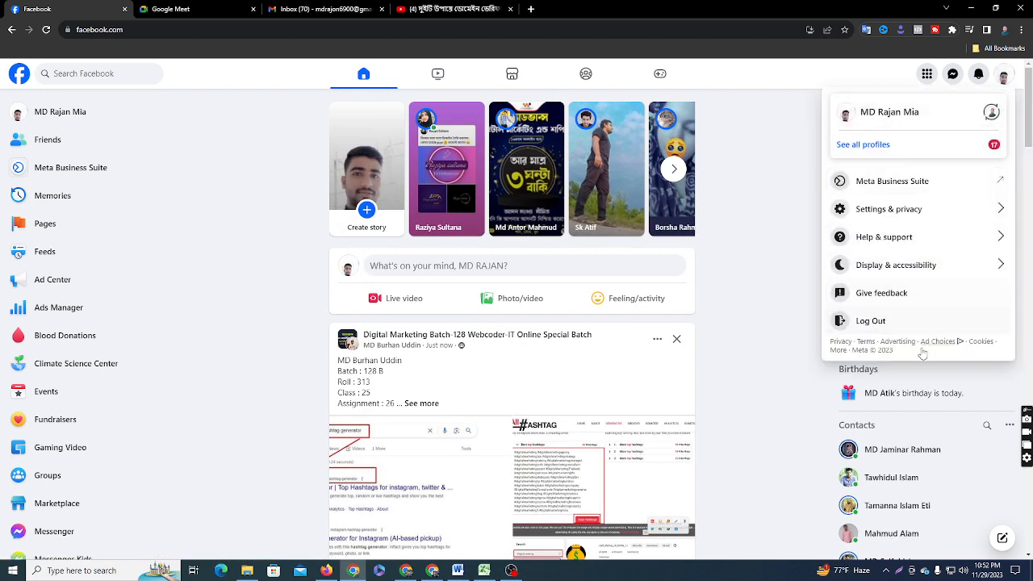
{"action": "left_click", "coordinate": [991, 118]}
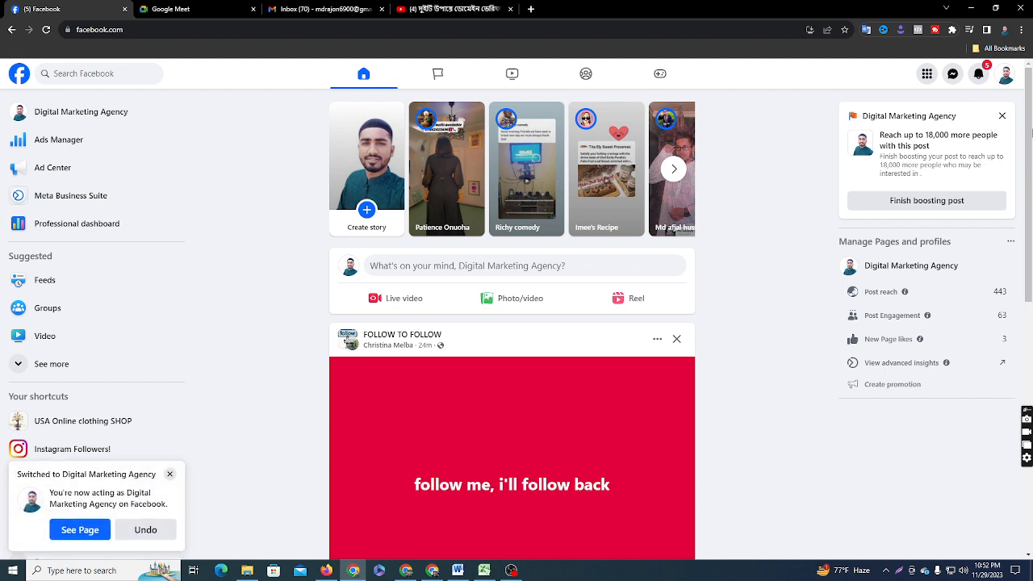
{"action": "left_click", "coordinate": [124, 113]}
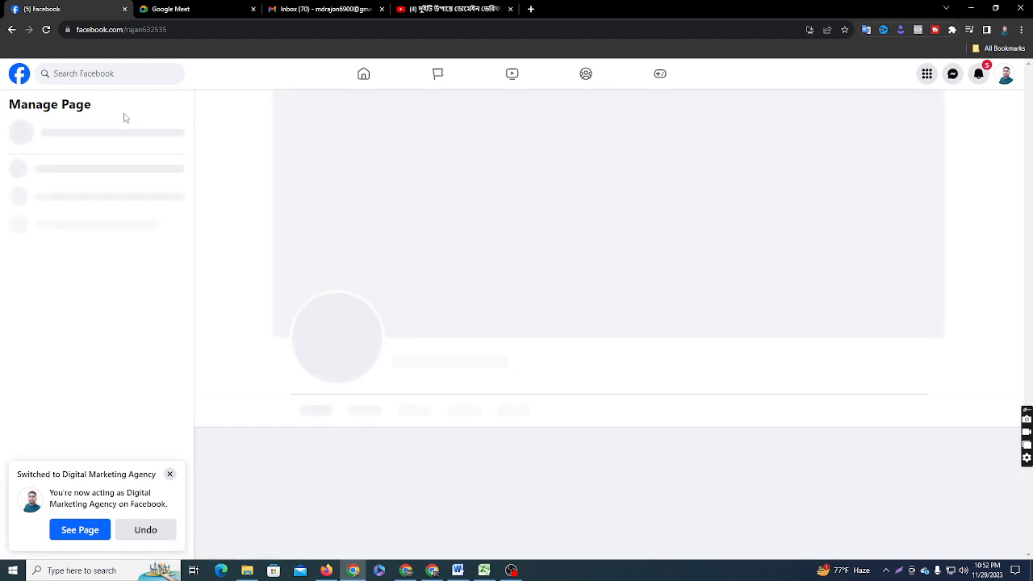
Step: Look through the page's posts and expand the full text of the November 22 post about Facebook ads strategy
{"action": "scroll", "coordinate": [709, 380], "scroll_direction": "down", "scroll_amount": 5}
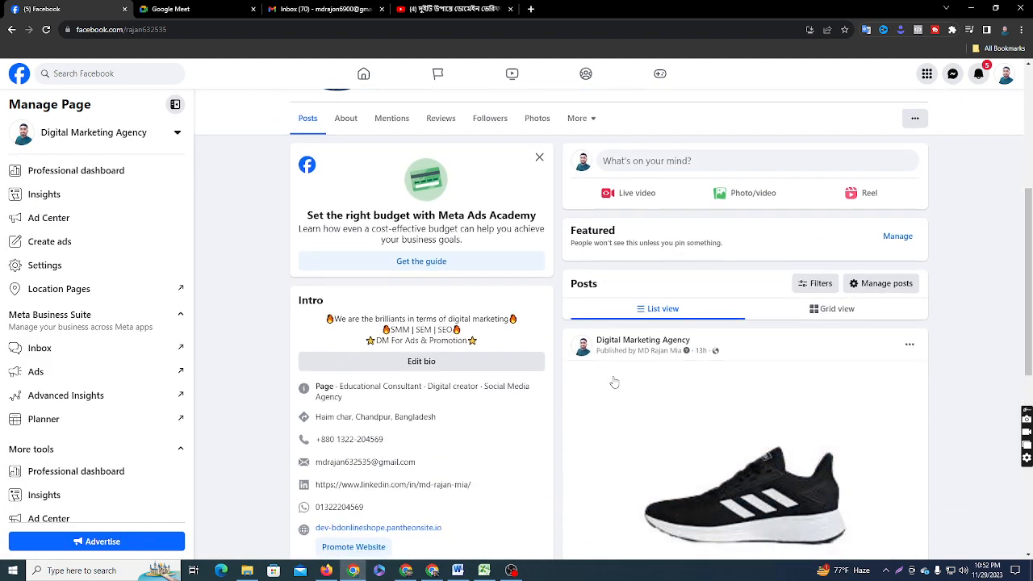
{"action": "scroll", "coordinate": [653, 370], "scroll_direction": "down", "scroll_amount": 10}
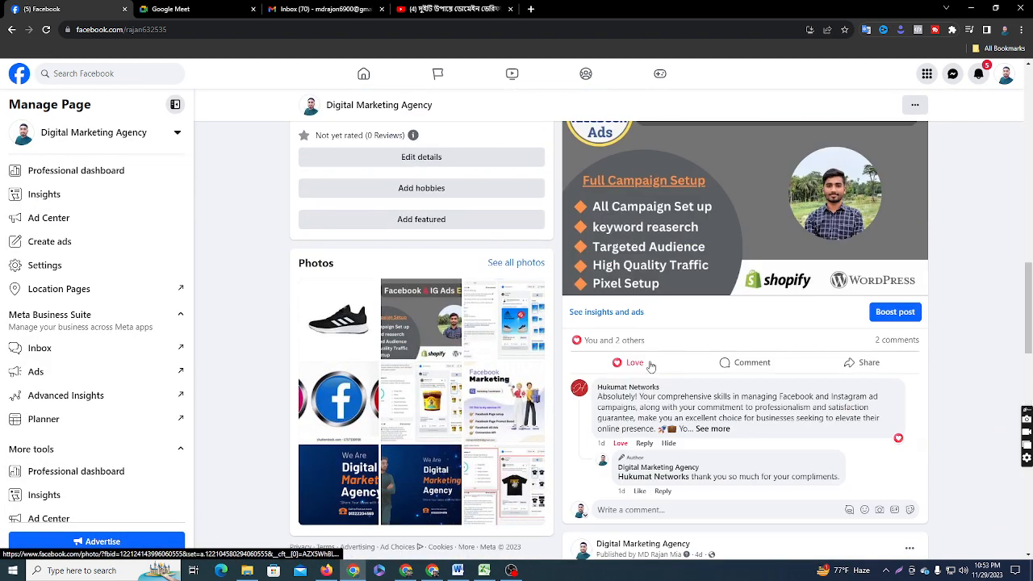
{"action": "scroll", "coordinate": [654, 369], "scroll_direction": "down", "scroll_amount": 10}
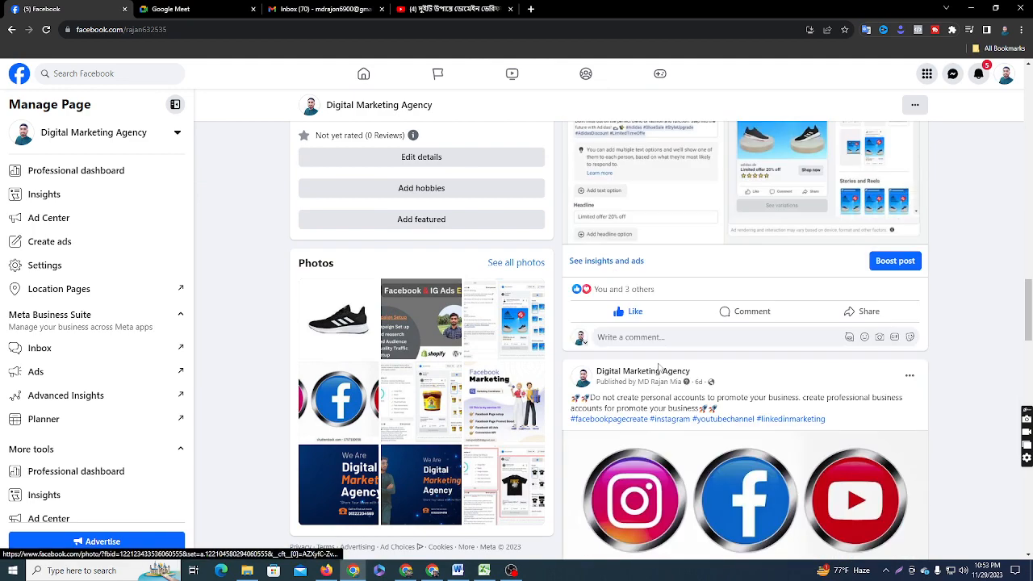
{"action": "scroll", "coordinate": [729, 341], "scroll_direction": "up", "scroll_amount": 3}
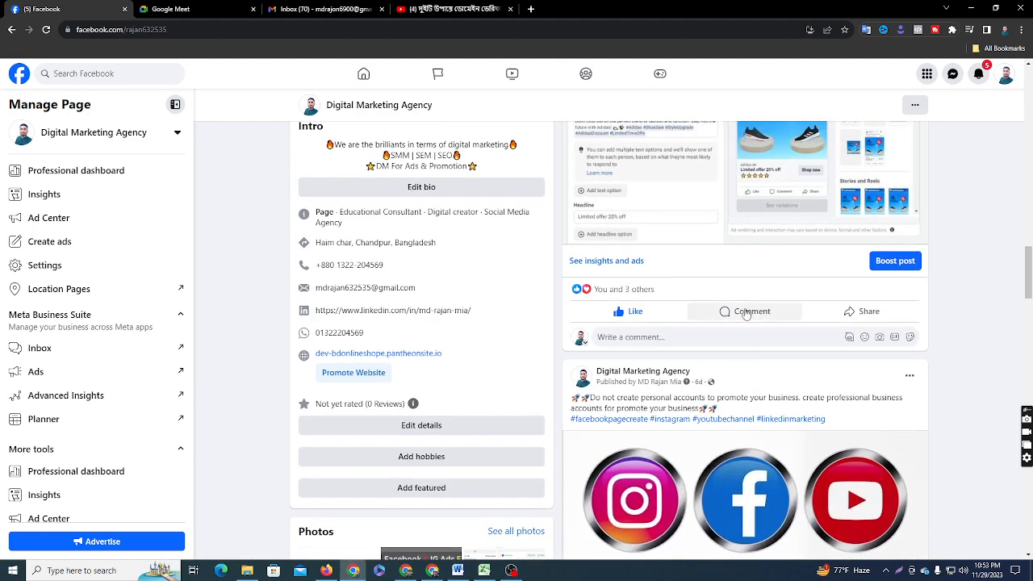
{"action": "scroll", "coordinate": [745, 311], "scroll_direction": "down", "scroll_amount": 3}
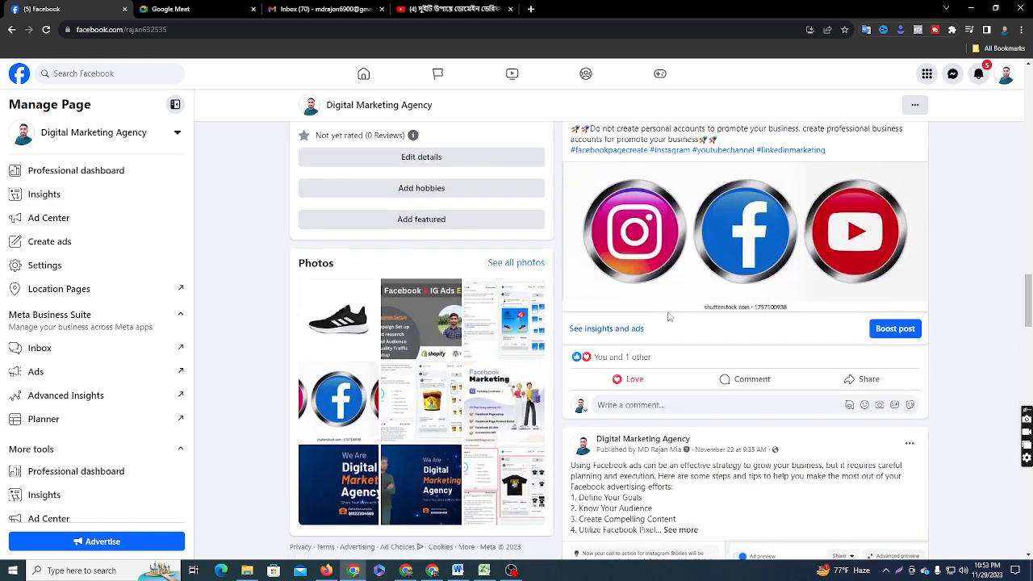
{"action": "scroll", "coordinate": [699, 317], "scroll_direction": "down", "scroll_amount": 3}
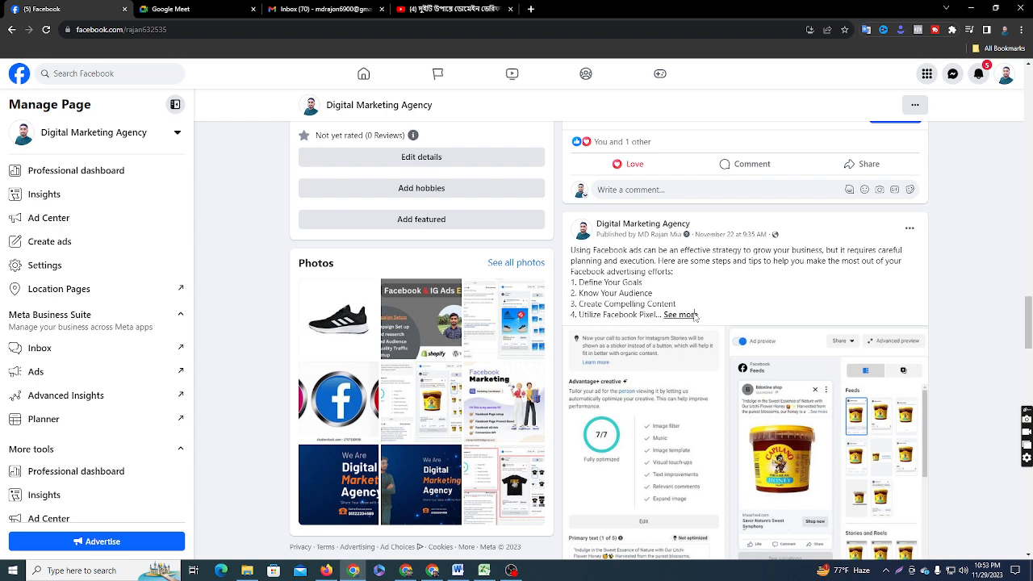
{"action": "left_click", "coordinate": [694, 316]}
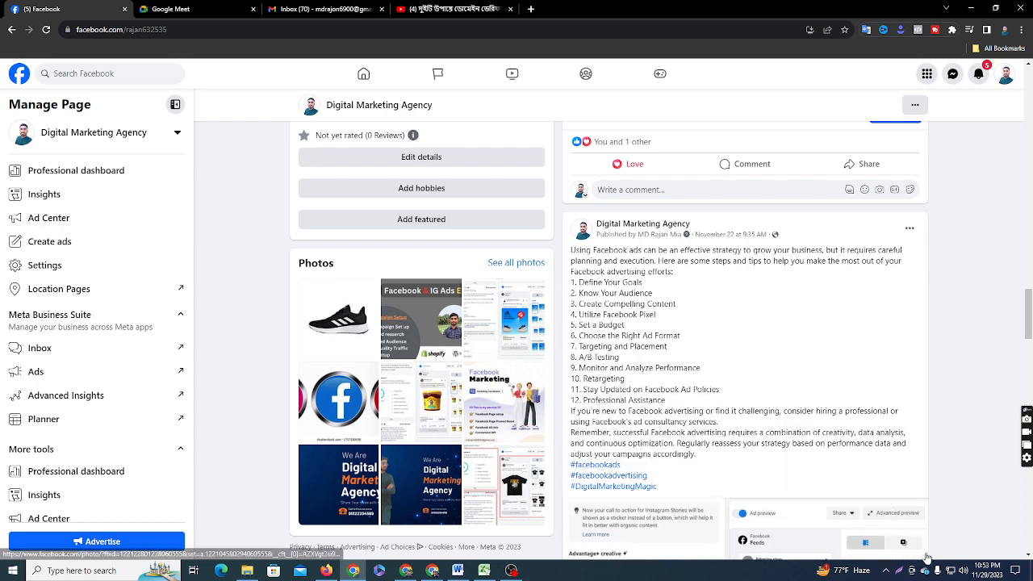
Step: Frame the expanded text of the November 22 post with a screen-capture selection, and dismiss the selection
{"action": "left_click", "coordinate": [901, 572]}
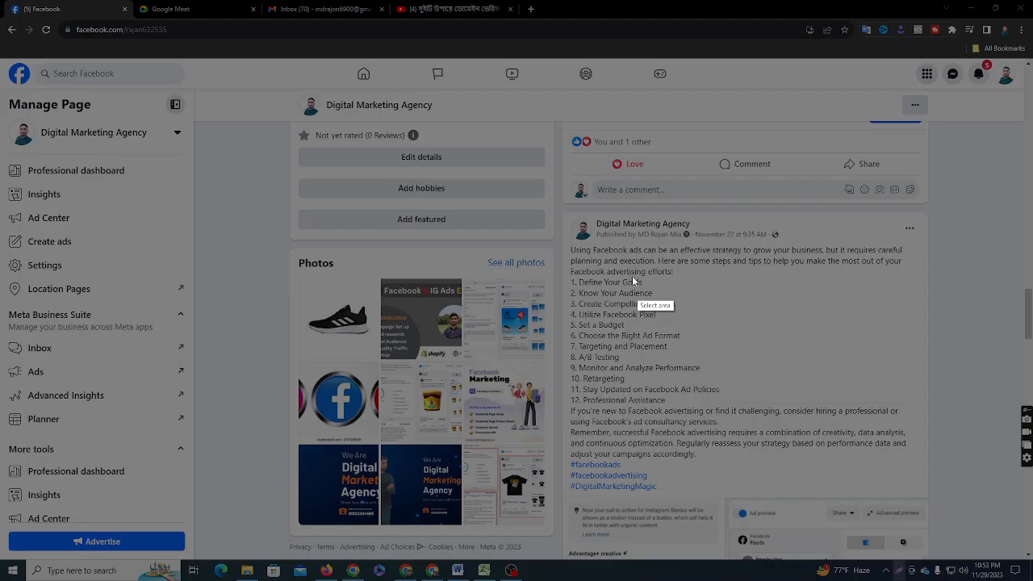
{"action": "left_click_drag", "start_coordinate": [563, 234], "coordinate": [854, 502]}
{"action": "left_click", "coordinate": [846, 513]}
Step: Frame the Boost post option under the honey ad post with a screen-capture selection, and dismiss the selection
{"action": "scroll", "coordinate": [826, 481], "scroll_direction": "down", "scroll_amount": 3}
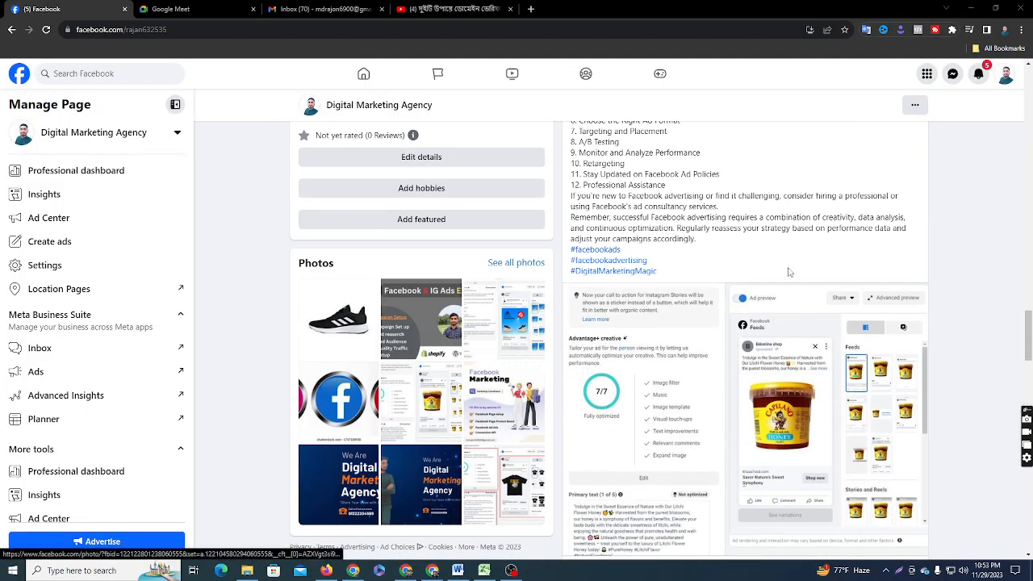
{"action": "scroll", "coordinate": [789, 272], "scroll_direction": "down", "scroll_amount": 3}
{"action": "scroll", "coordinate": [795, 283], "scroll_direction": "up", "scroll_amount": 3}
{"action": "scroll", "coordinate": [803, 296], "scroll_direction": "down", "scroll_amount": 3}
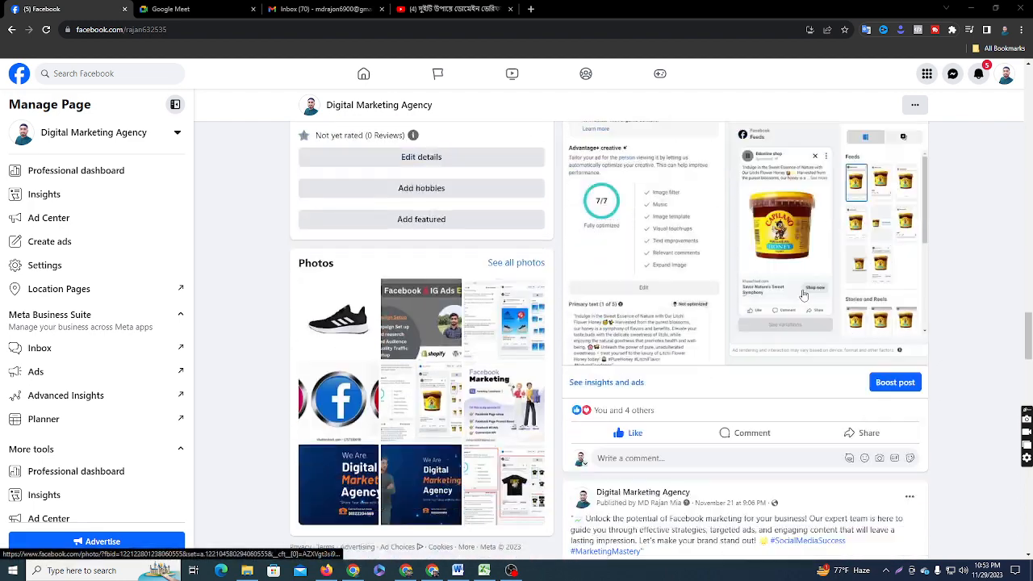
{"action": "left_click", "coordinate": [899, 570]}
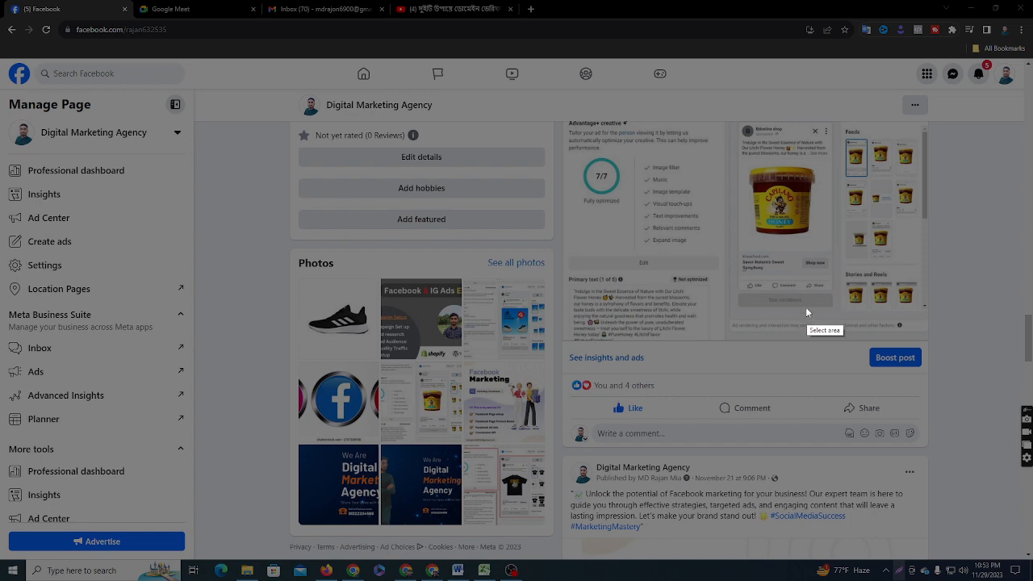
{"action": "left_click_drag", "start_coordinate": [806, 307], "coordinate": [983, 386]}
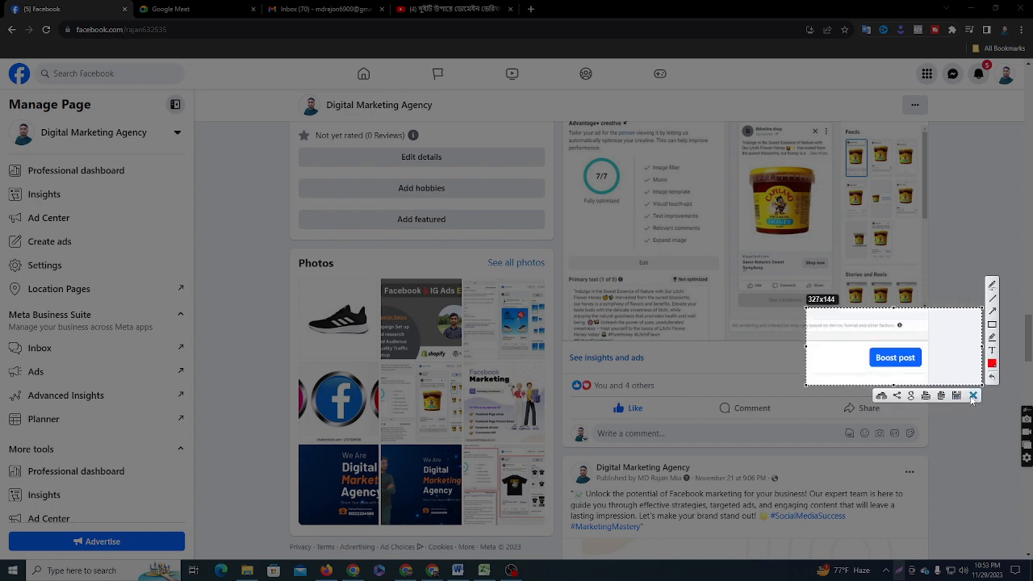
{"action": "left_click", "coordinate": [974, 396]}
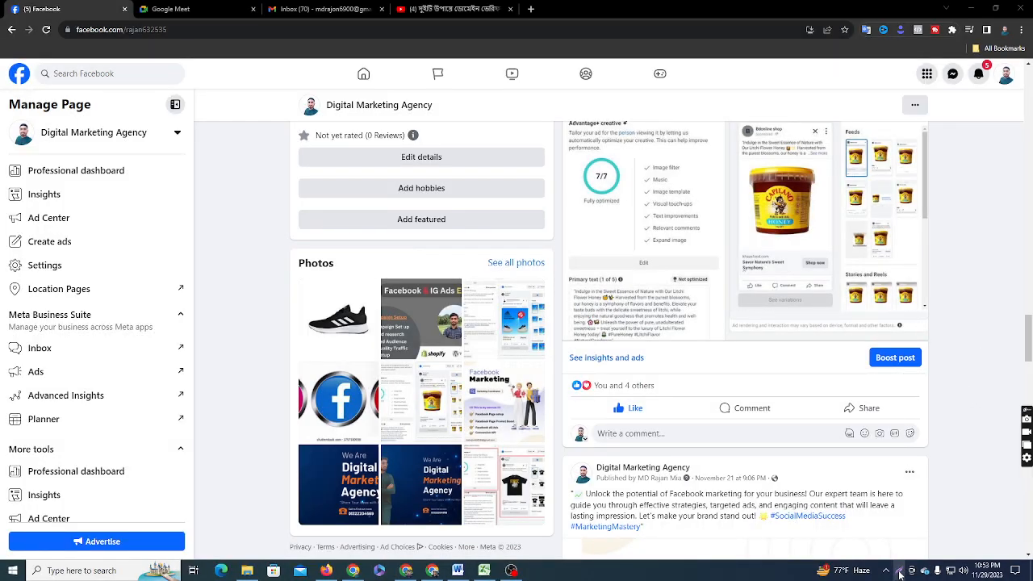
Step: Frame the Create ads entry in the page management list with a screen-capture selection, and dismiss the selection
{"action": "left_click", "coordinate": [900, 574]}
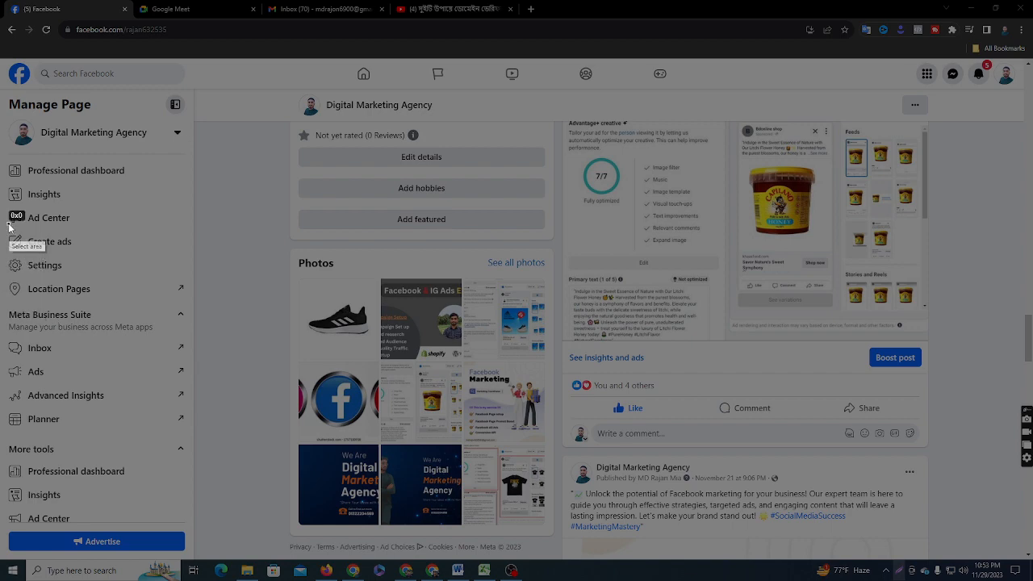
{"action": "mouse_move", "coordinate": [9, 225]}
{"action": "left_mouse_down"}
{"action": "mouse_move", "coordinate": [70, 254]}
{"action": "mouse_move", "coordinate": [108, 255]}
{"action": "left_mouse_up"}
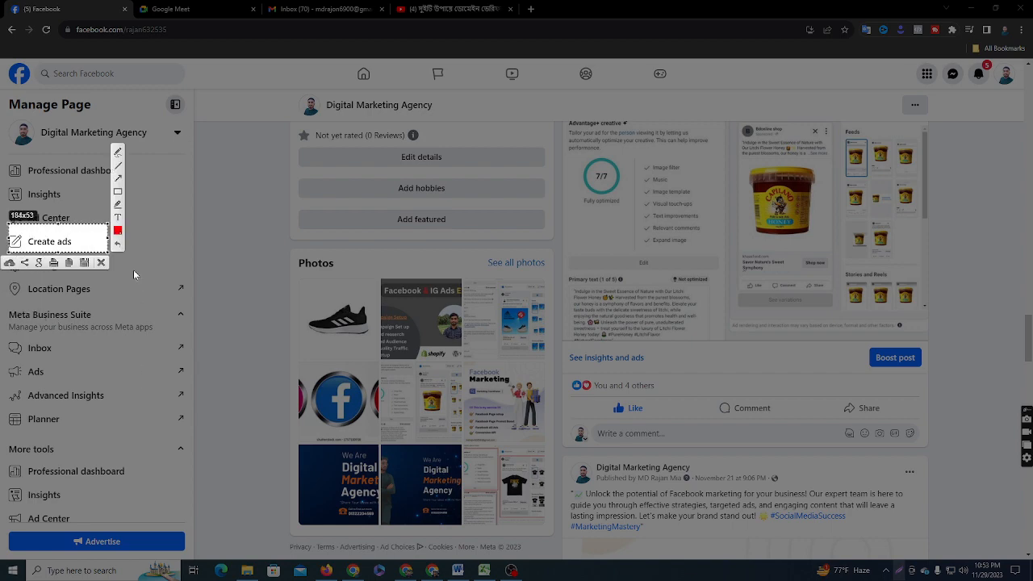
{"action": "left_click", "coordinate": [100, 264]}
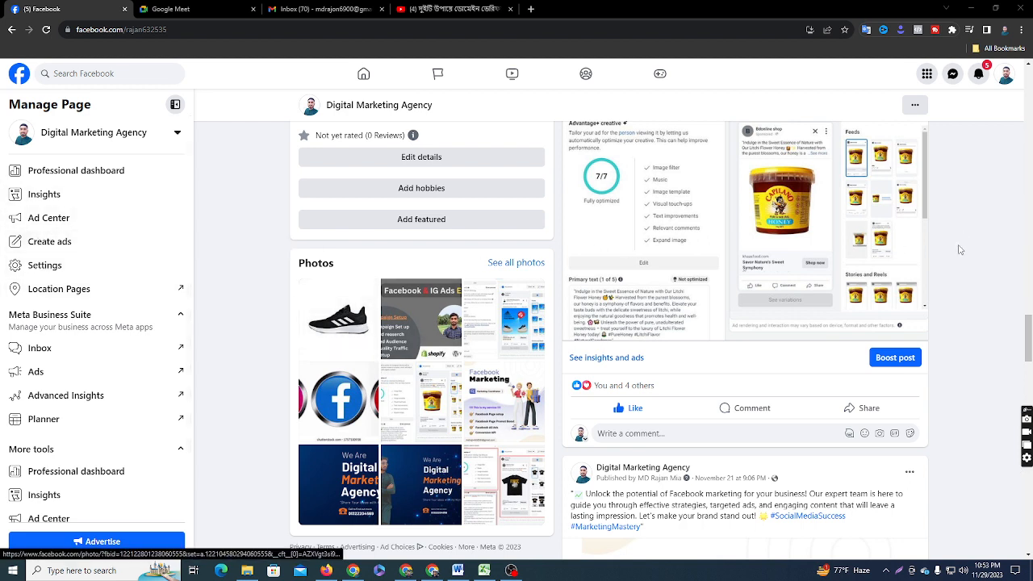
Step: Frame the Boost post option under the honey ad post again with a screen-capture selection, and dismiss it
{"action": "left_click", "coordinate": [901, 571]}
{"action": "mouse_move", "coordinate": [862, 347]}
{"action": "left_mouse_down"}
{"action": "mouse_move", "coordinate": [892, 371]}
{"action": "mouse_move", "coordinate": [970, 385]}
{"action": "left_mouse_up"}
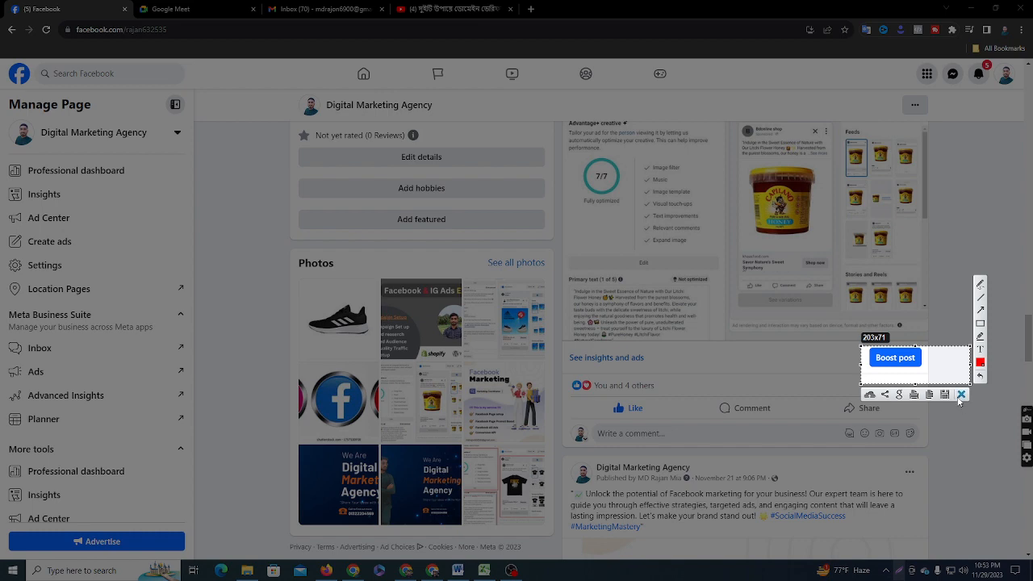
{"action": "left_click", "coordinate": [961, 394]}
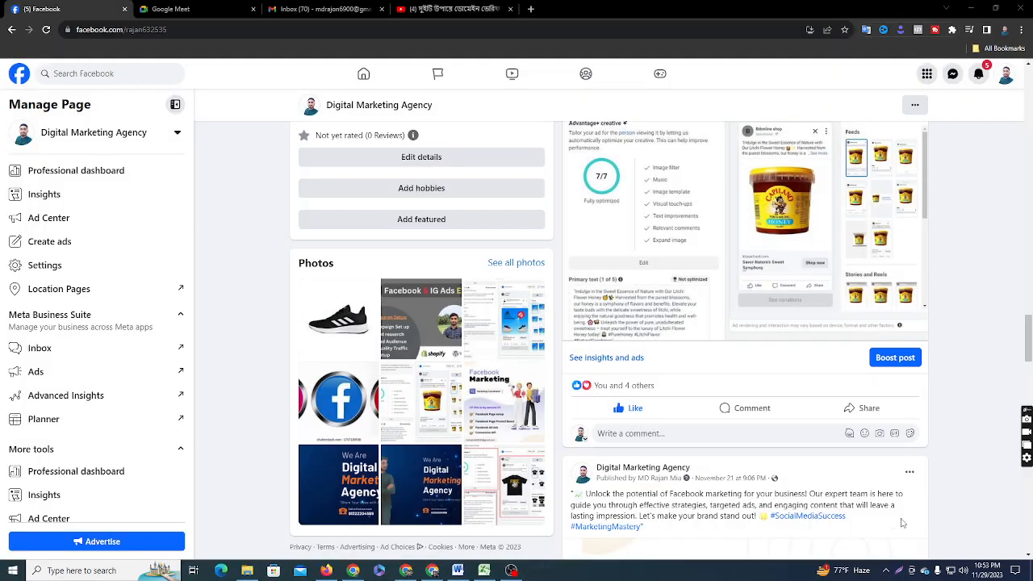
Step: Frame the Ad Center entry in the page management list with a screen-capture selection, and dismiss the selection
{"action": "left_click", "coordinate": [901, 571]}
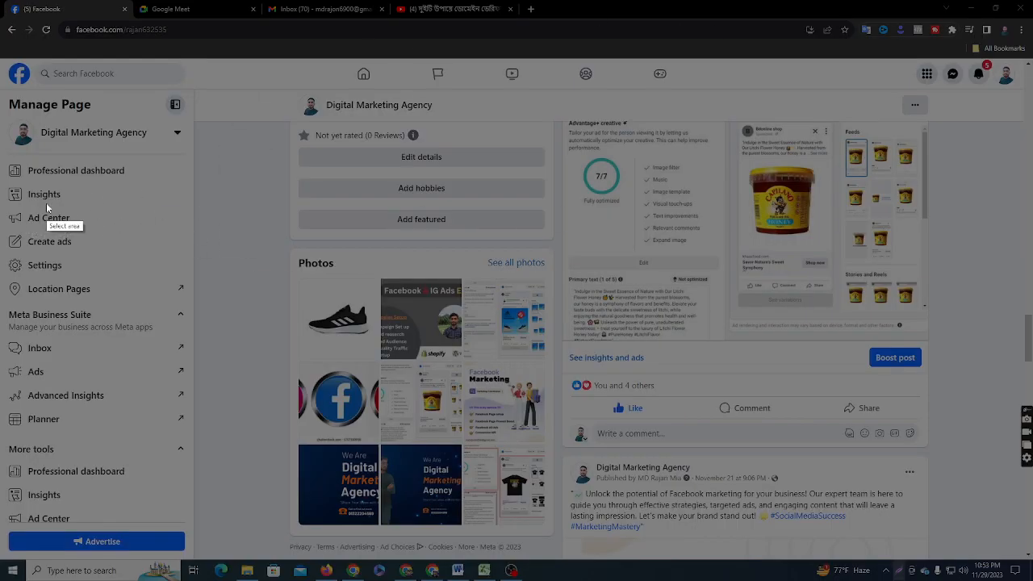
{"action": "left_click_drag", "start_coordinate": [2, 195], "coordinate": [84, 240]}
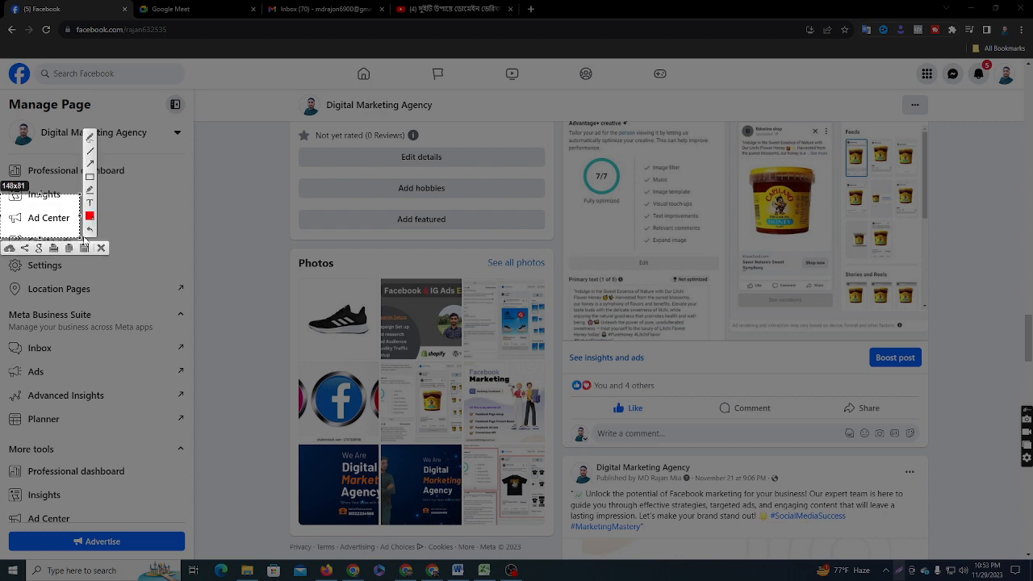
{"action": "left_click", "coordinate": [100, 249]}
Step: Open the Ad Center, look over its overview, and return to the Digital Marketing Agency page by way of the home feed
{"action": "left_click", "coordinate": [57, 218]}
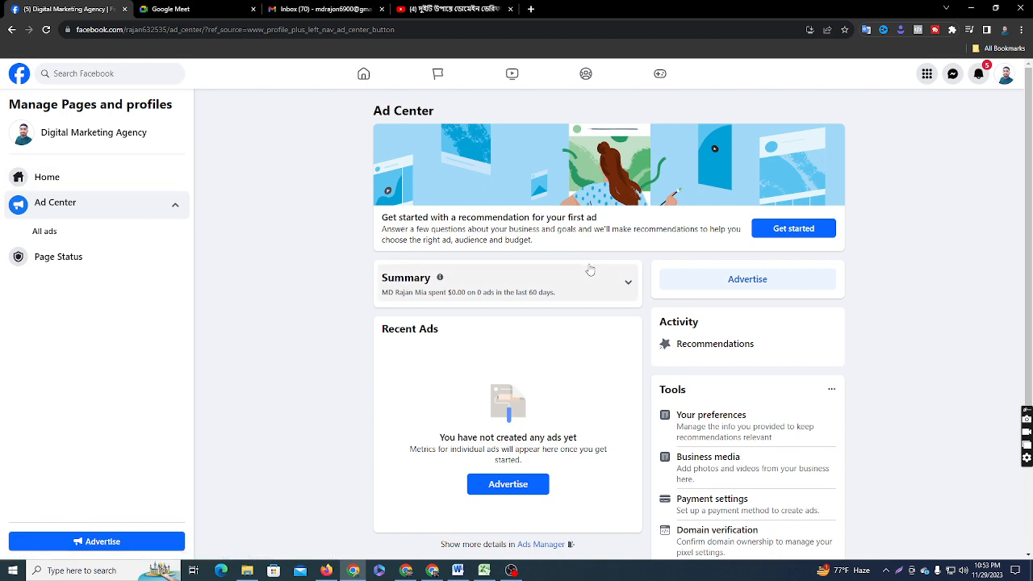
{"action": "scroll", "coordinate": [592, 348], "scroll_direction": "down", "scroll_amount": 2}
{"action": "scroll", "coordinate": [479, 369], "scroll_direction": "up", "scroll_amount": 2}
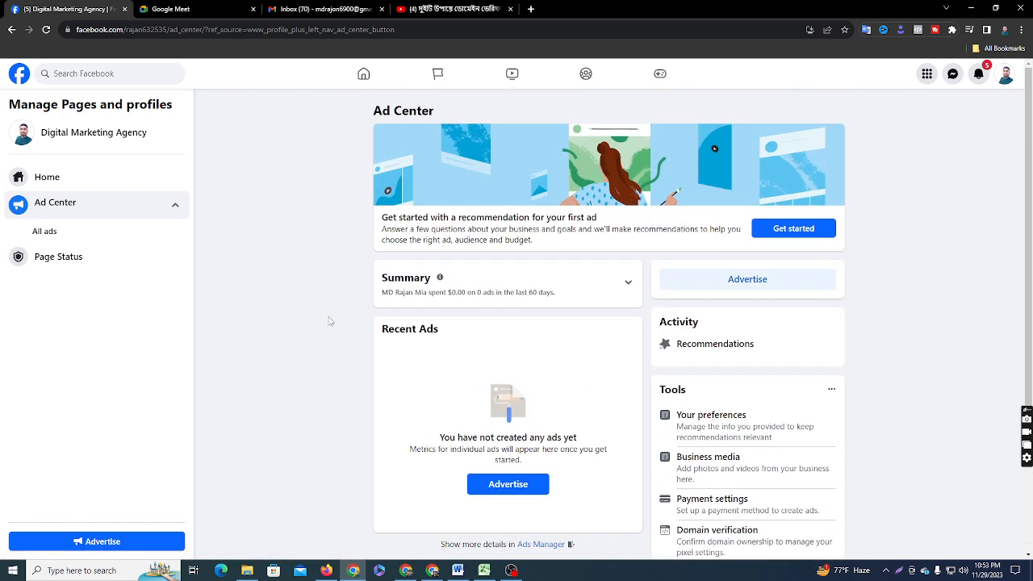
{"action": "left_click", "coordinate": [42, 179]}
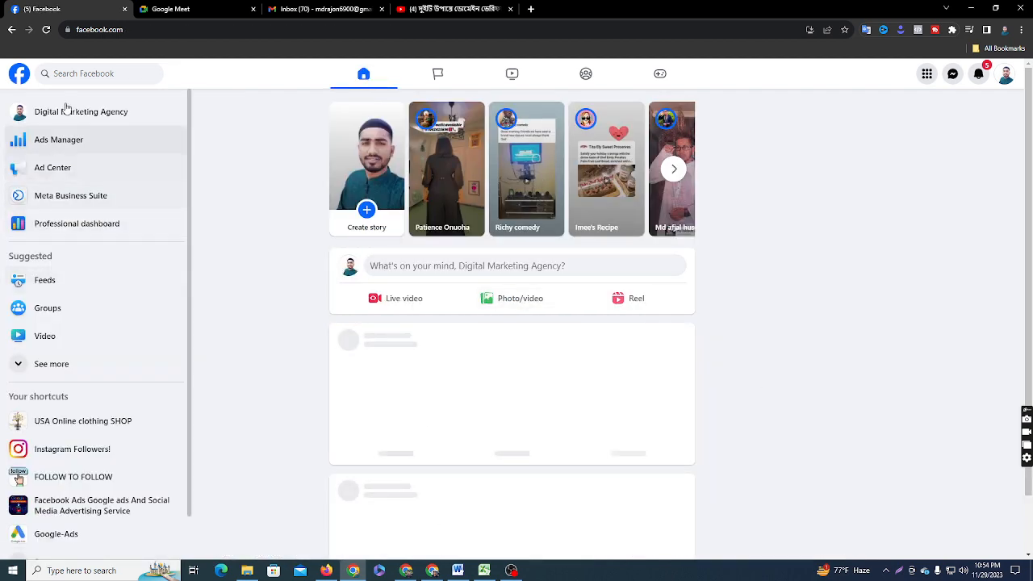
{"action": "left_click", "coordinate": [68, 112]}
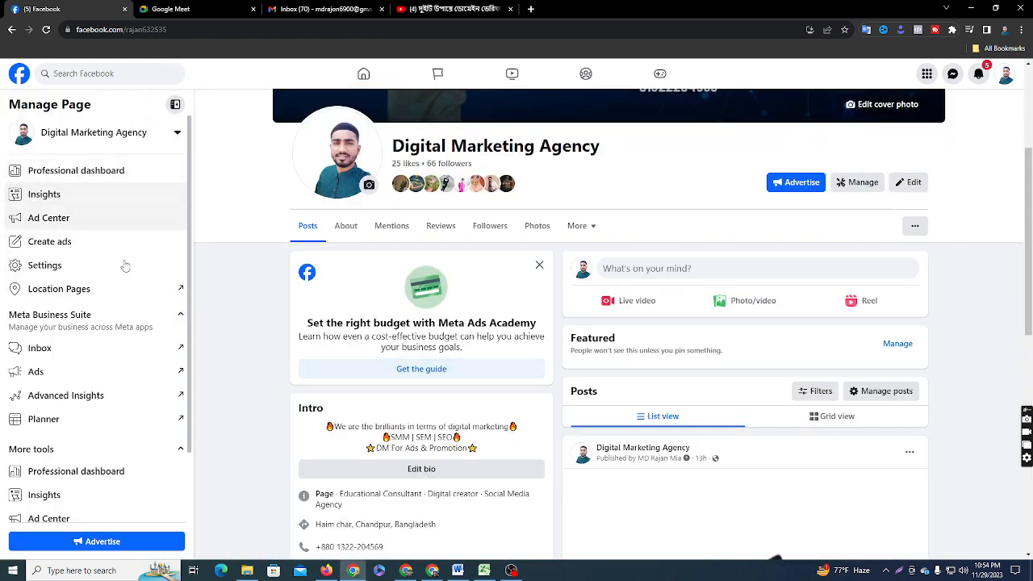
Step: Look through the Digital Marketing Agency page's posts and return to the newest one with the black shoe image
{"action": "scroll", "coordinate": [564, 449], "scroll_direction": "down", "scroll_amount": 7}
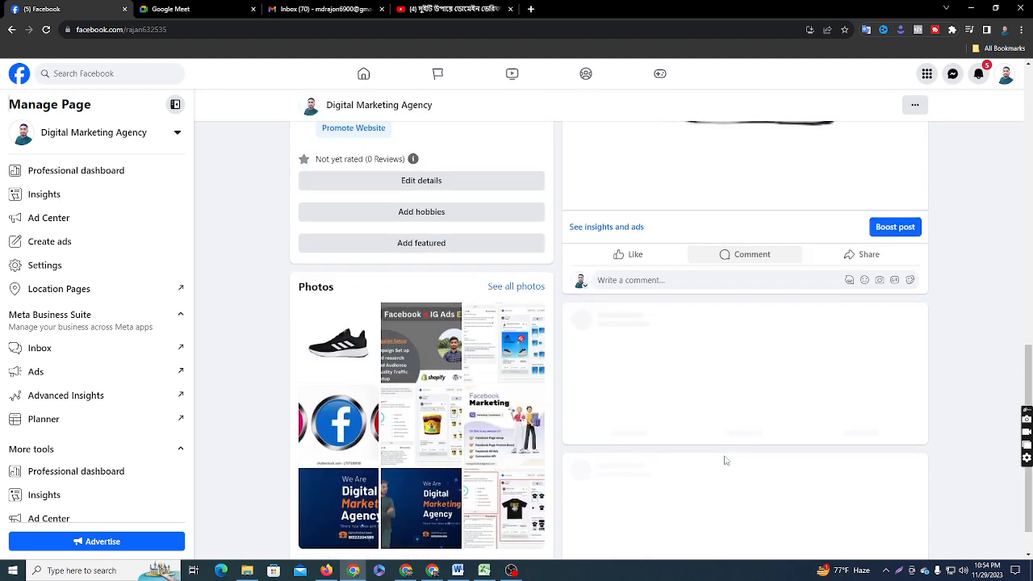
{"action": "scroll", "coordinate": [754, 378], "scroll_direction": "down", "scroll_amount": 9}
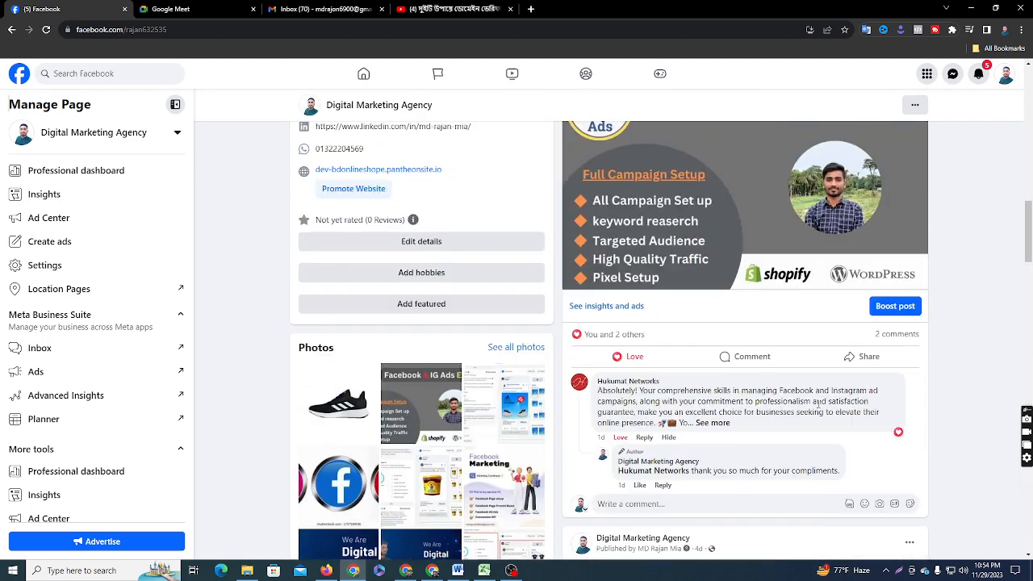
{"action": "scroll", "coordinate": [808, 421], "scroll_direction": "down", "scroll_amount": 2}
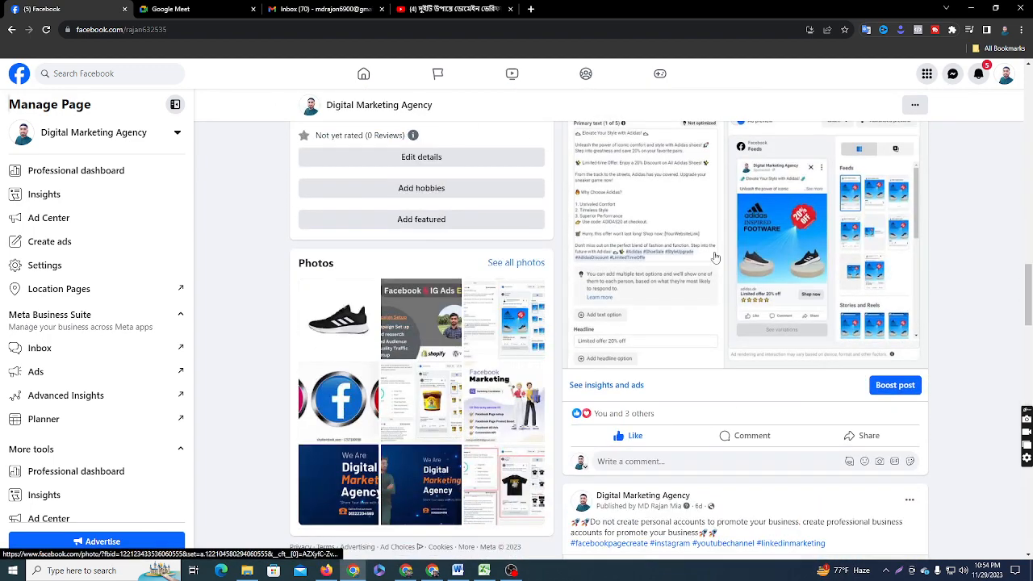
{"action": "scroll", "coordinate": [740, 296], "scroll_direction": "up", "scroll_amount": 10}
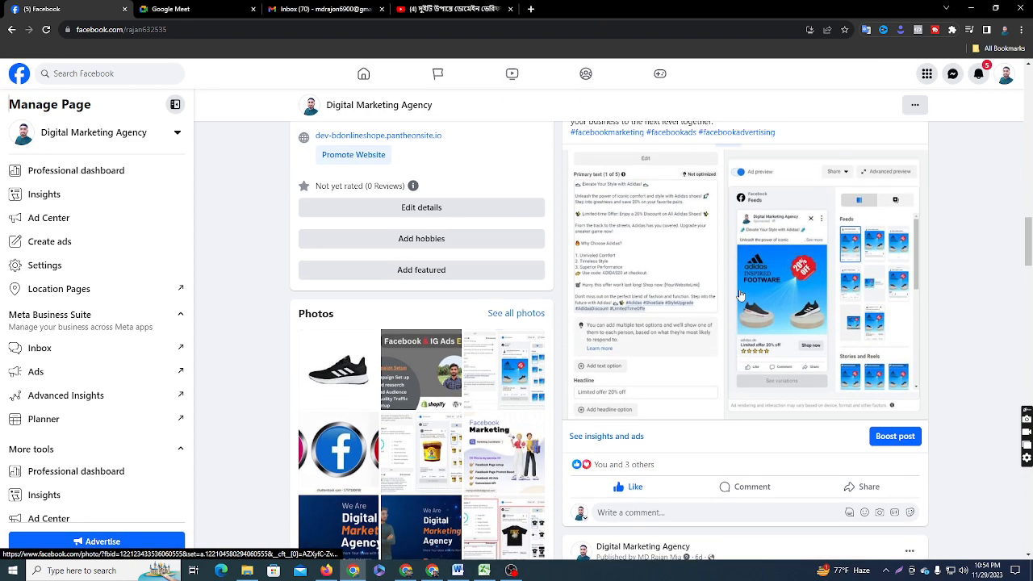
{"action": "scroll", "coordinate": [736, 374], "scroll_direction": "up", "scroll_amount": 3}
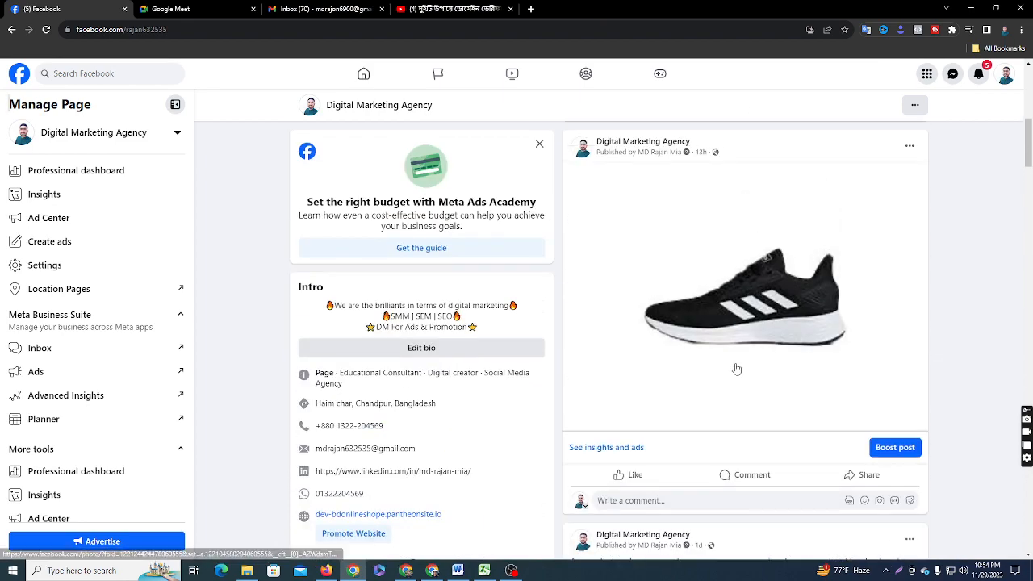
Step: Frame the upper part of the black shoe post with a screen-capture selection, and dismiss the selection
{"action": "left_click", "coordinate": [899, 573]}
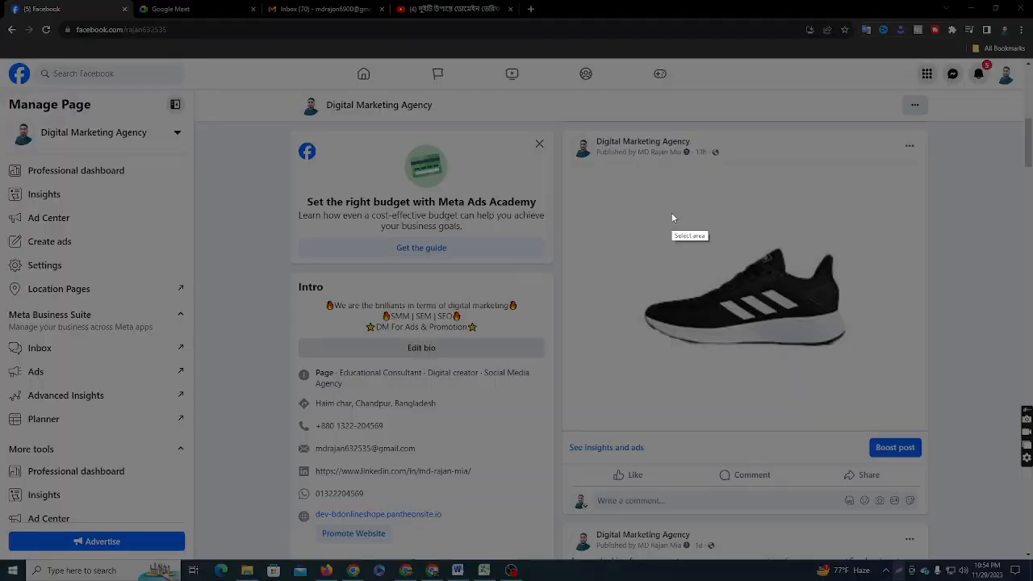
{"action": "left_click_drag", "start_coordinate": [558, 145], "coordinate": [935, 227]}
{"action": "left_click", "coordinate": [927, 239]}
Step: Start boosting the black shoe post, frame the whole Boost post setup page with a screen-capture selection, and dismiss the selection
{"action": "scroll", "coordinate": [638, 194], "scroll_direction": "up", "scroll_amount": 1}
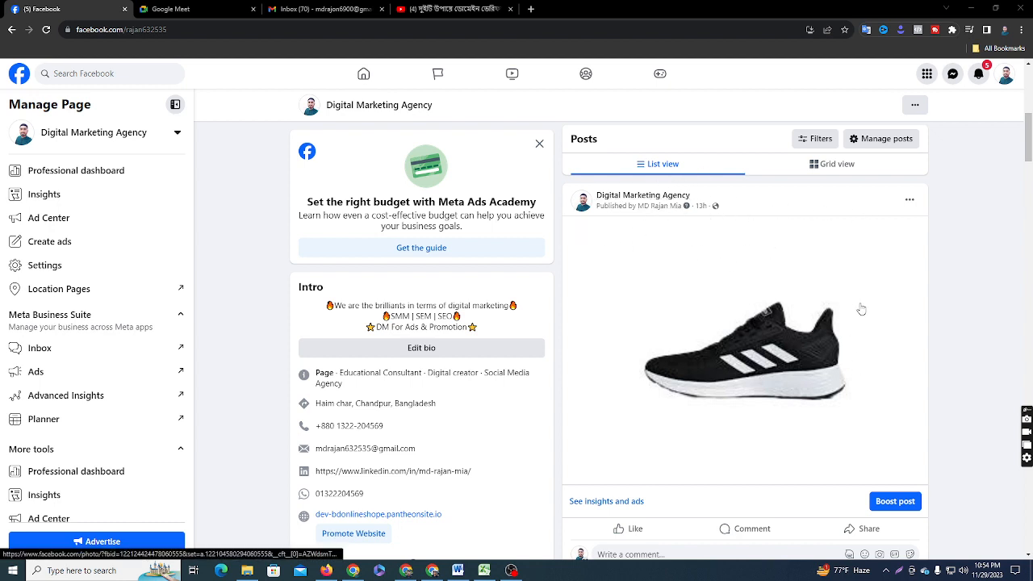
{"action": "left_click", "coordinate": [897, 504]}
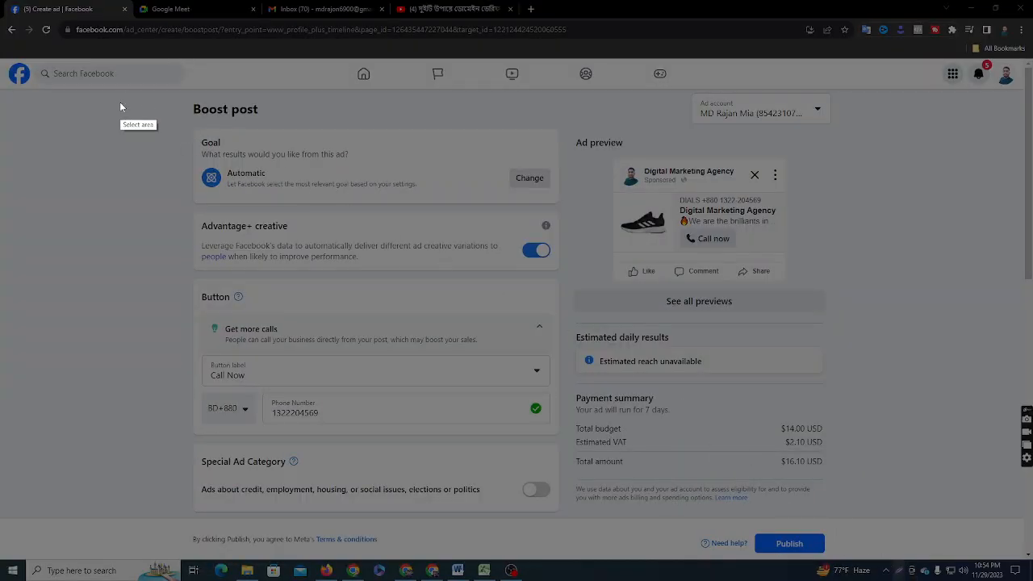
{"action": "left_click_drag", "start_coordinate": [110, 97], "coordinate": [886, 521]}
{"action": "left_click_drag", "start_coordinate": [895, 569], "coordinate": [898, 578]}
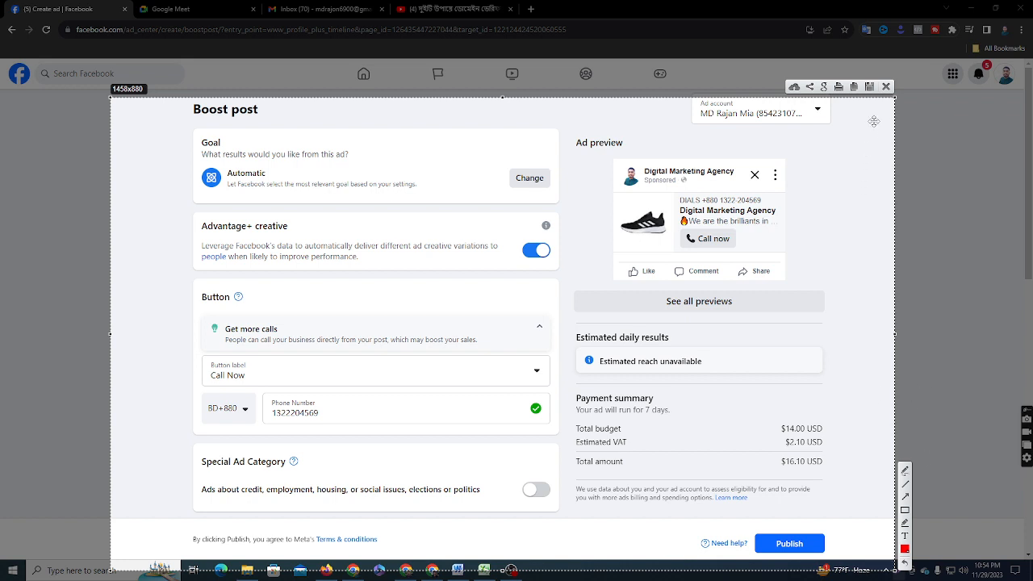
{"action": "left_click", "coordinate": [887, 86]}
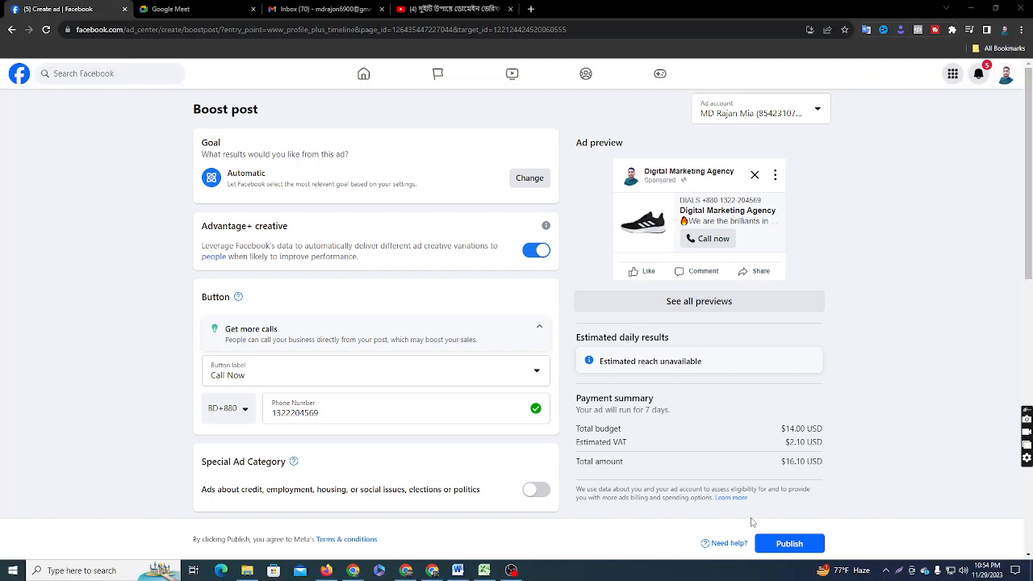
Step: Frame the Goal section of the Boost post setup with a screen-capture selection, and dismiss the selection
{"action": "left_click", "coordinate": [899, 571]}
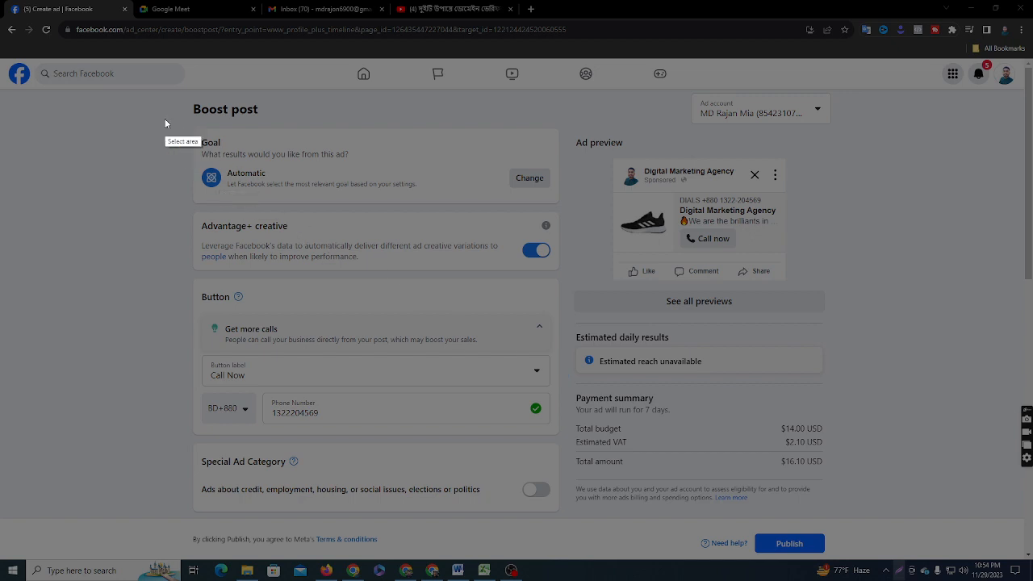
{"action": "mouse_move", "coordinate": [166, 117]}
{"action": "left_mouse_down"}
{"action": "mouse_move", "coordinate": [418, 208]}
{"action": "mouse_move", "coordinate": [578, 210]}
{"action": "left_mouse_up"}
{"action": "left_click", "coordinate": [569, 220]}
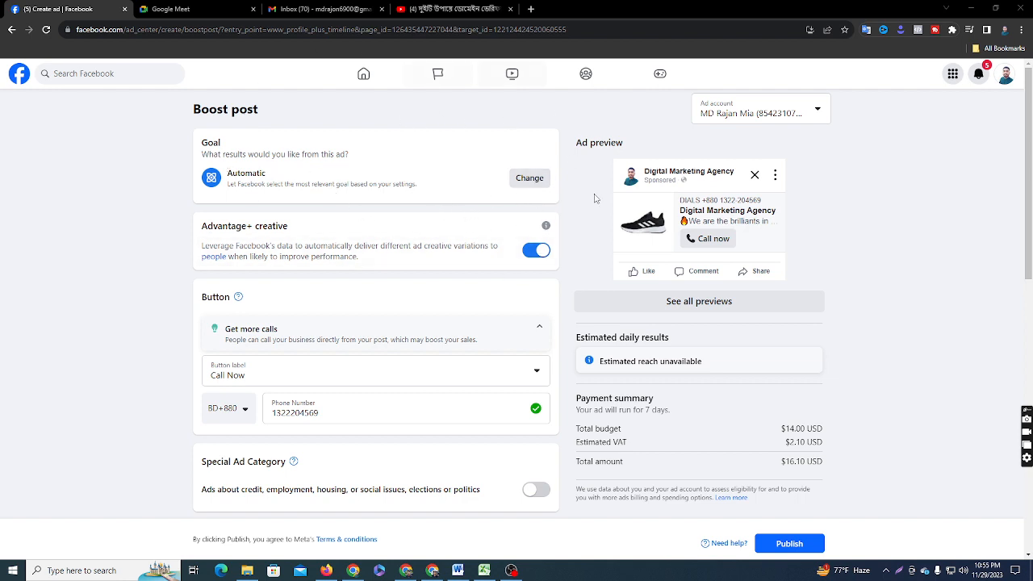
Step: Go through the ad's goal options for messages, engagement, leads, website visitors and calls, and save Get more messages as the goal
{"action": "left_click", "coordinate": [526, 180]}
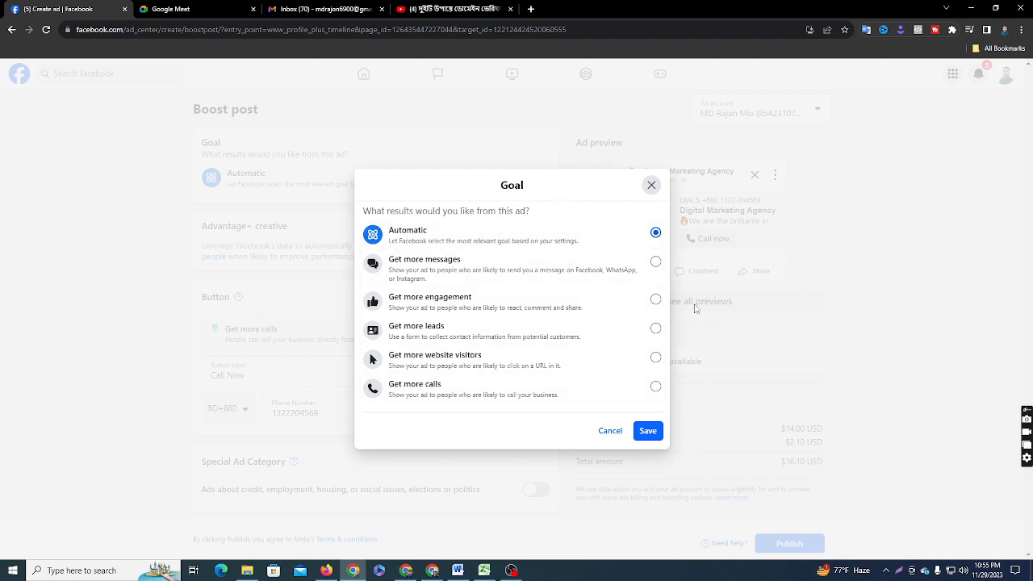
{"action": "left_click", "coordinate": [625, 274]}
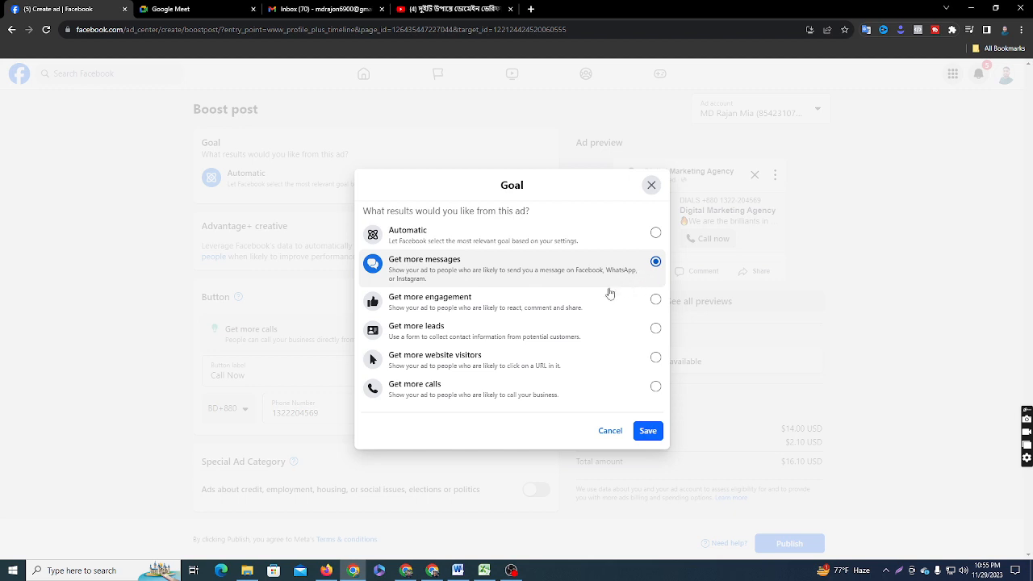
{"action": "left_click", "coordinate": [526, 309]}
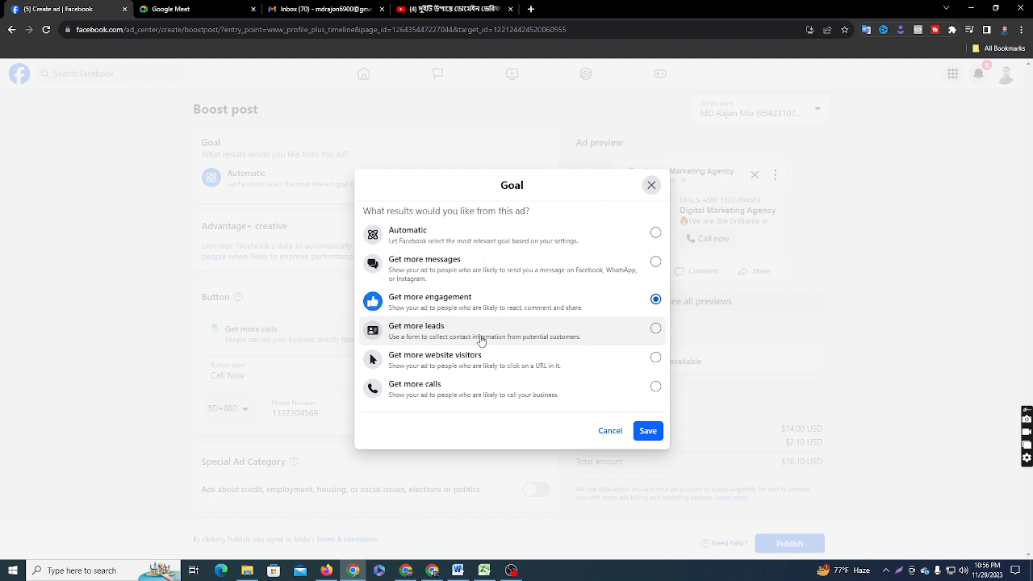
{"action": "left_click", "coordinate": [613, 340]}
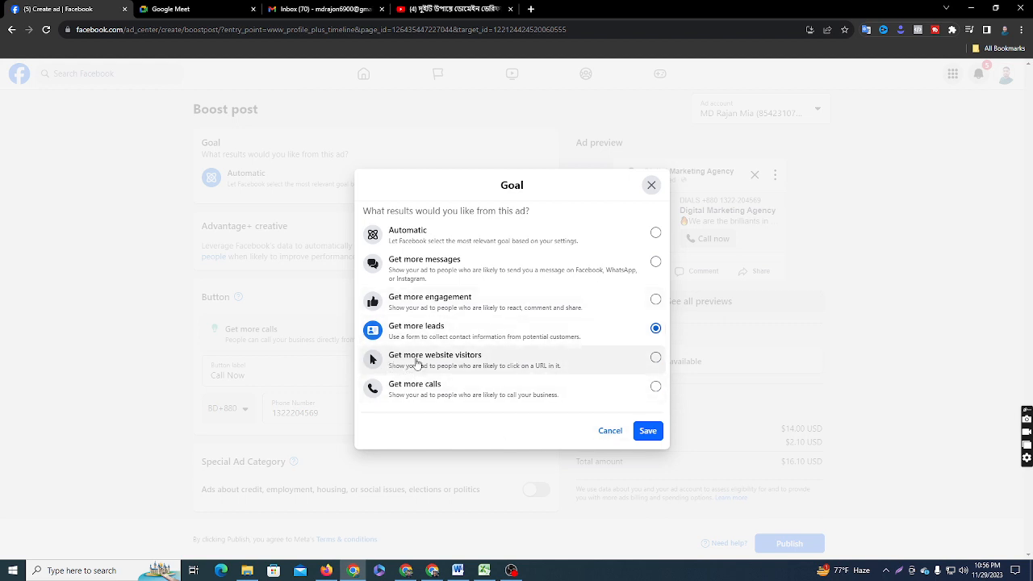
{"action": "left_click", "coordinate": [632, 366]}
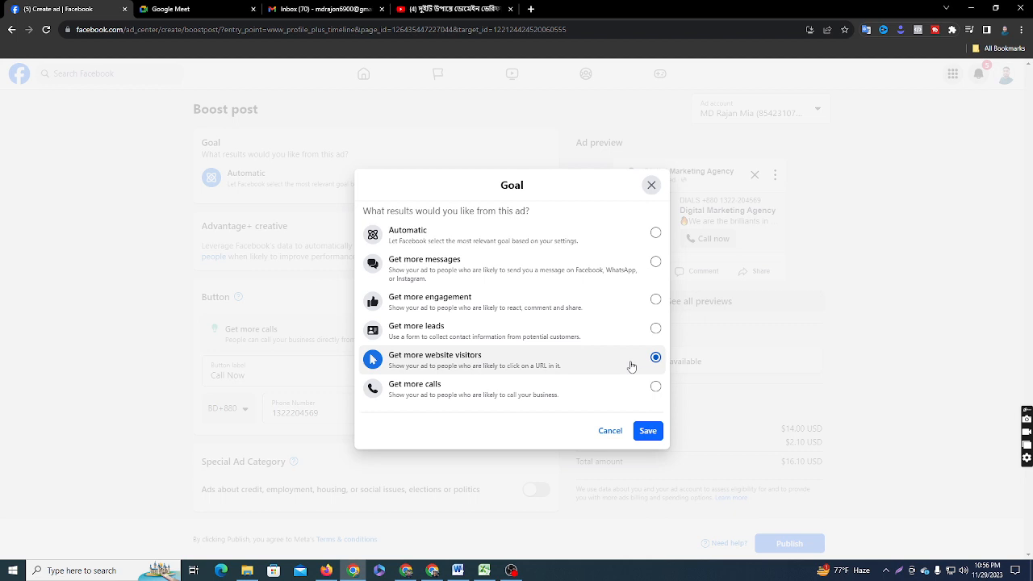
{"action": "left_click", "coordinate": [629, 389]}
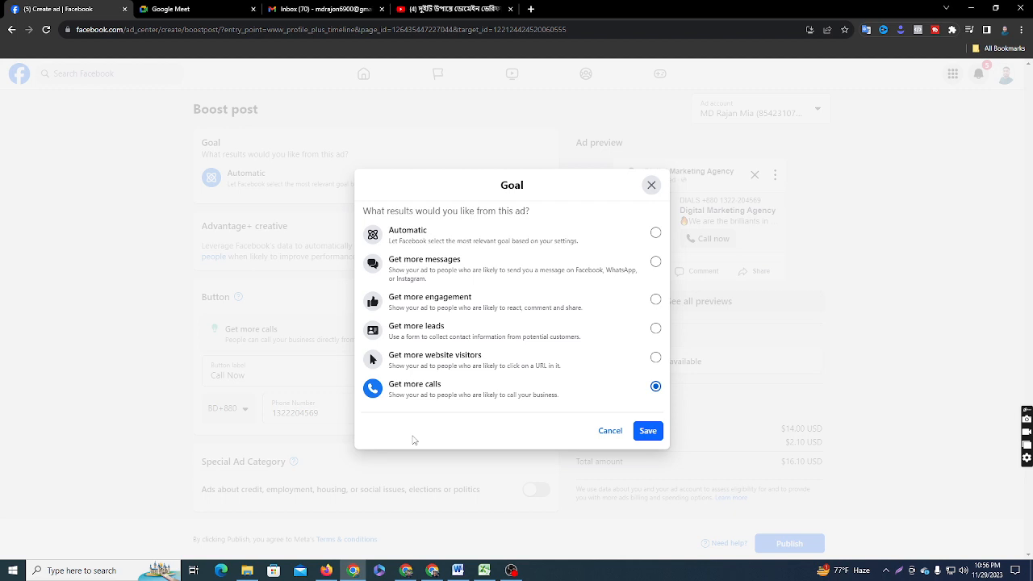
{"action": "left_click", "coordinate": [573, 268]}
{"action": "left_click", "coordinate": [647, 430]}
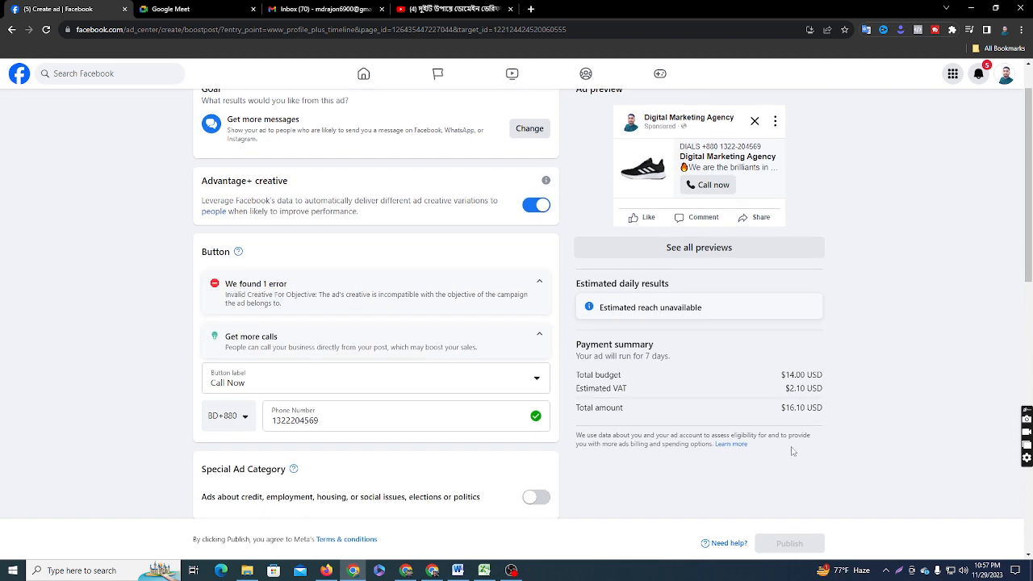
Step: Frame the Advantage+ creative section with a screen-capture selection, dismiss it, and switch the setting off and back on
{"action": "key", "text": "super+shift+s"}
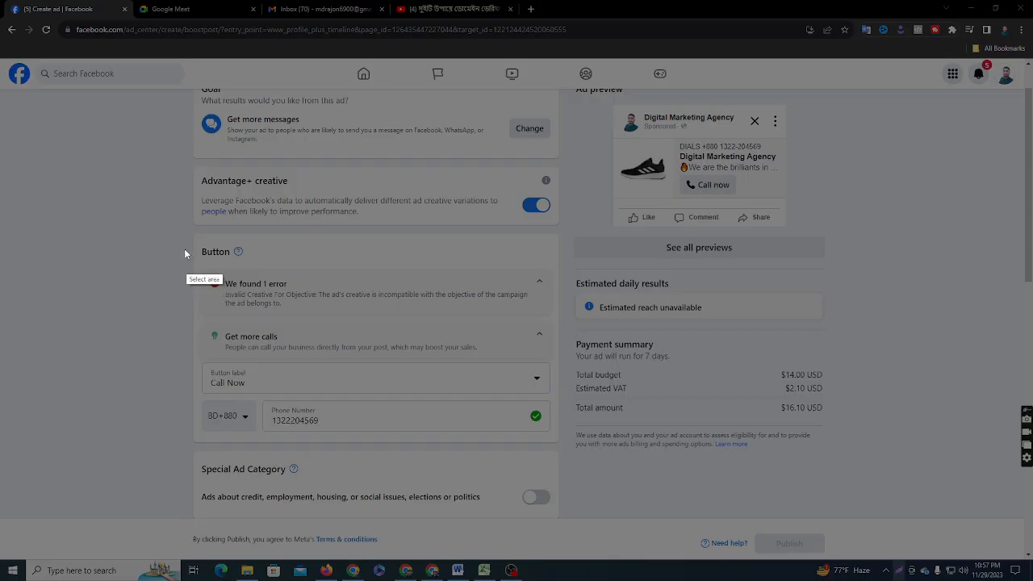
{"action": "left_click_drag", "start_coordinate": [184, 164], "coordinate": [566, 226]}
{"action": "left_click", "coordinate": [557, 237]}
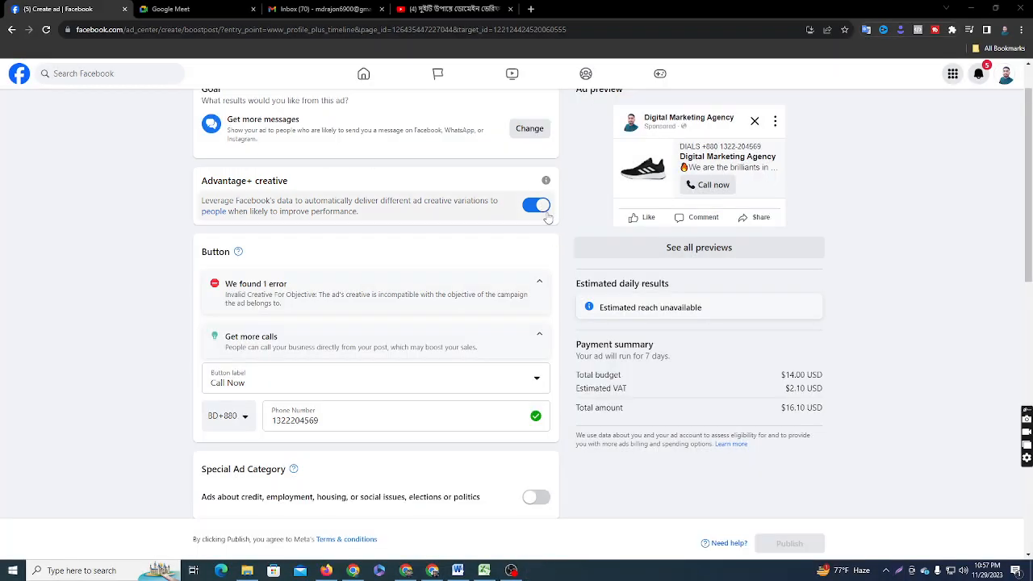
{"action": "left_click", "coordinate": [544, 216]}
{"action": "left_click", "coordinate": [544, 218]}
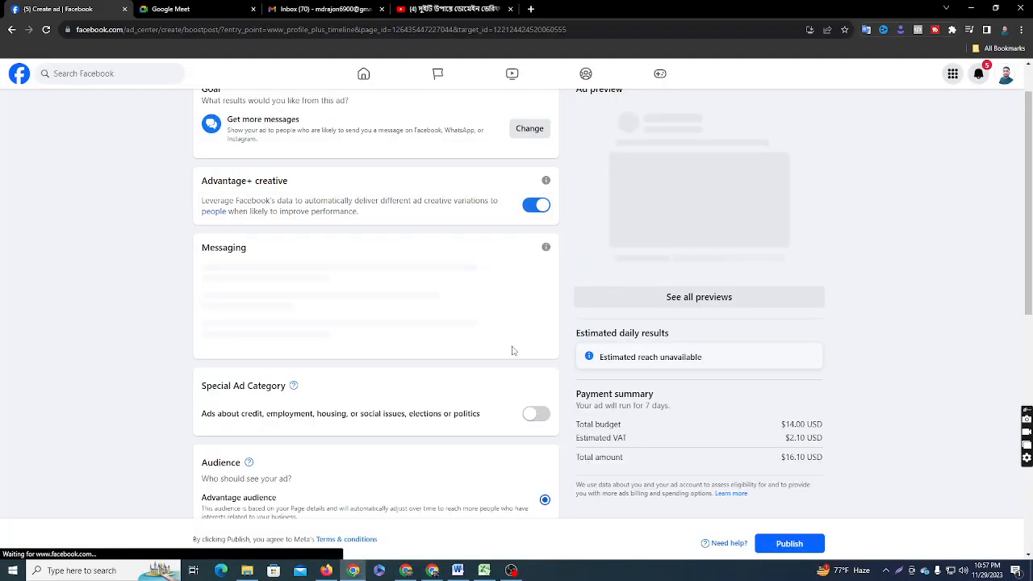
Step: Frame the greeting and questions of the message template with a screen-capture selection, and dismiss the selection
{"action": "scroll", "coordinate": [476, 320], "scroll_direction": "down", "scroll_amount": 2}
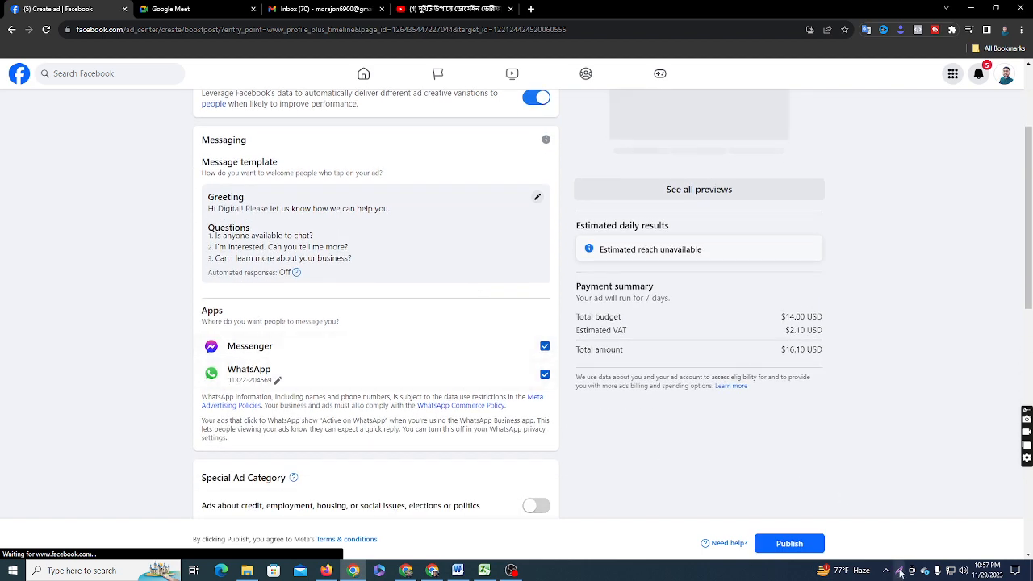
{"action": "key", "text": "super+shift+s"}
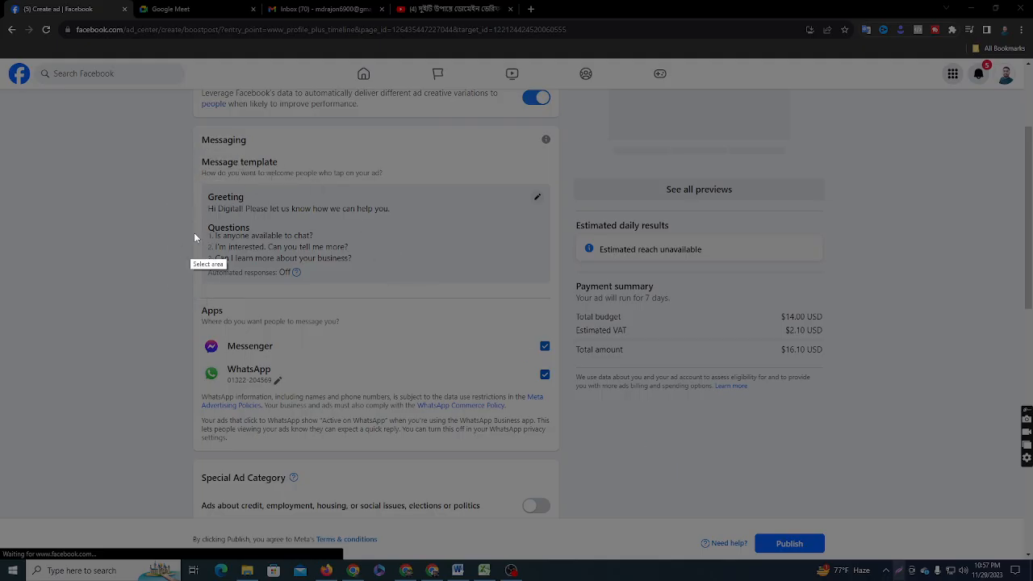
{"action": "mouse_move", "coordinate": [179, 148]}
{"action": "left_mouse_down"}
{"action": "mouse_move", "coordinate": [238, 161]}
{"action": "mouse_move", "coordinate": [321, 215]}
{"action": "mouse_move", "coordinate": [363, 304]}
{"action": "mouse_move", "coordinate": [391, 307]}
{"action": "left_mouse_up"}
{"action": "left_click", "coordinate": [383, 318]}
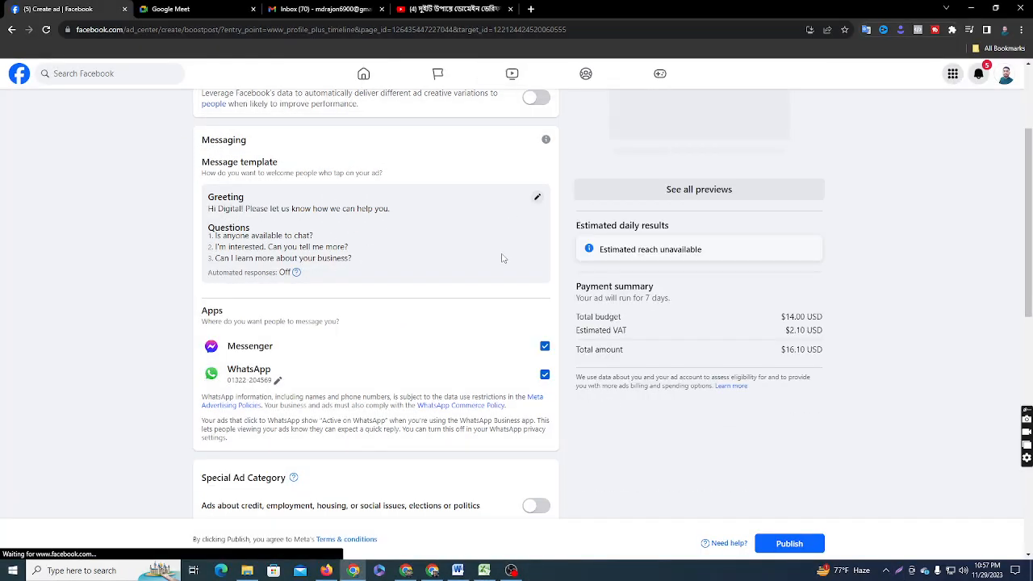
Step: Turn the Advantage+ creative setting back on
{"action": "scroll", "coordinate": [504, 258], "scroll_direction": "up", "scroll_amount": 2}
{"action": "left_click", "coordinate": [526, 259]}
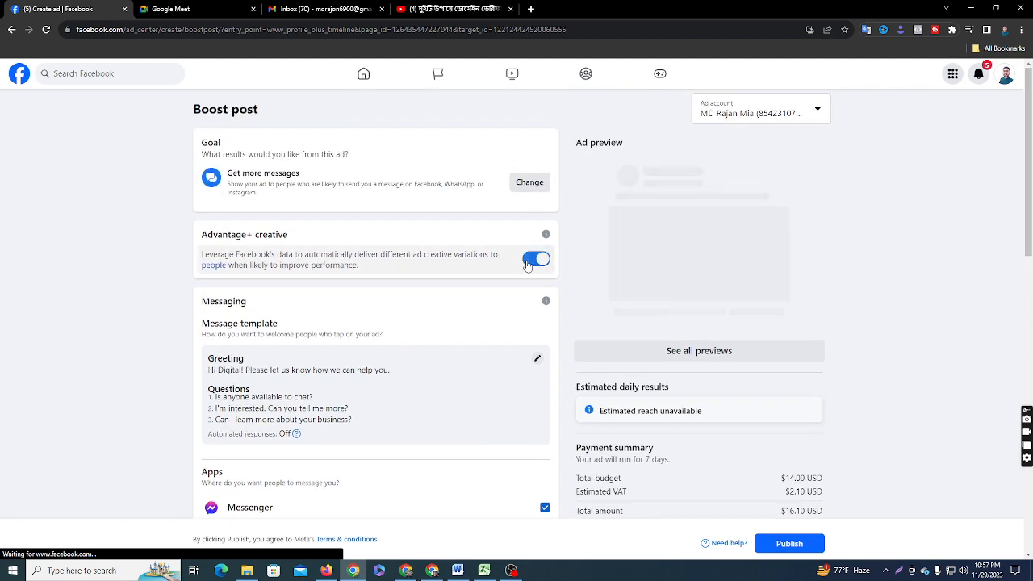
Step: Frame the Messaging section down to the Apps heading with a screen-capture selection, dismiss it, and make and dismiss another selection there
{"action": "scroll", "coordinate": [526, 273], "scroll_direction": "down", "scroll_amount": 2}
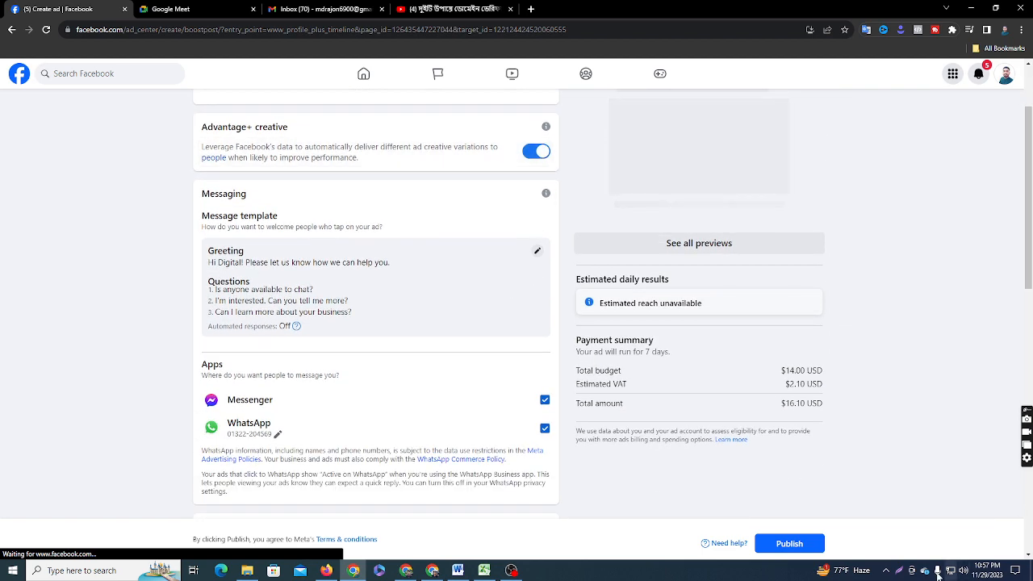
{"action": "left_click", "coordinate": [899, 570]}
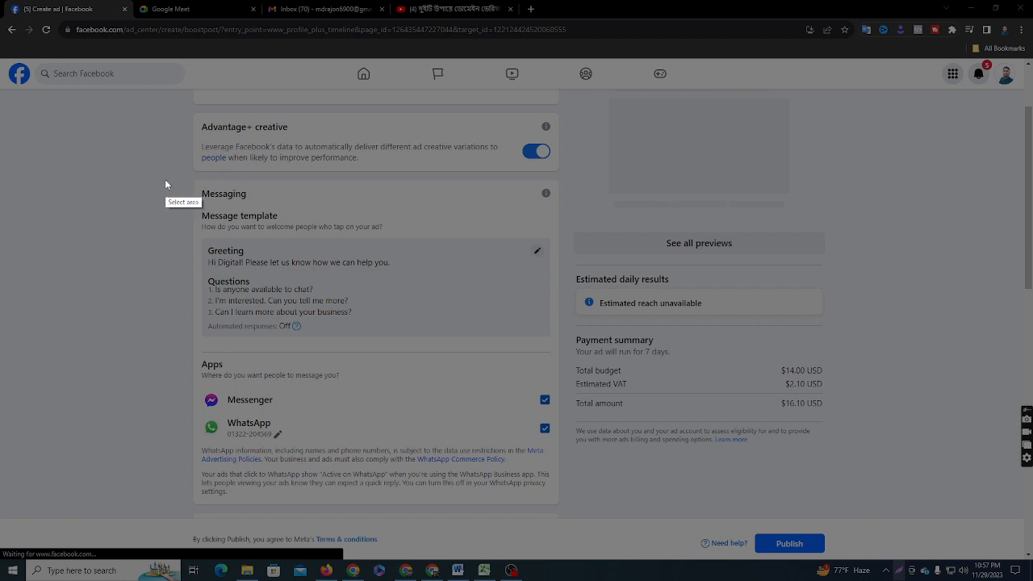
{"action": "mouse_move", "coordinate": [160, 178]}
{"action": "left_mouse_down"}
{"action": "mouse_move", "coordinate": [528, 308]}
{"action": "mouse_move", "coordinate": [596, 354]}
{"action": "mouse_move", "coordinate": [586, 384]}
{"action": "mouse_move", "coordinate": [571, 373]}
{"action": "left_mouse_up"}
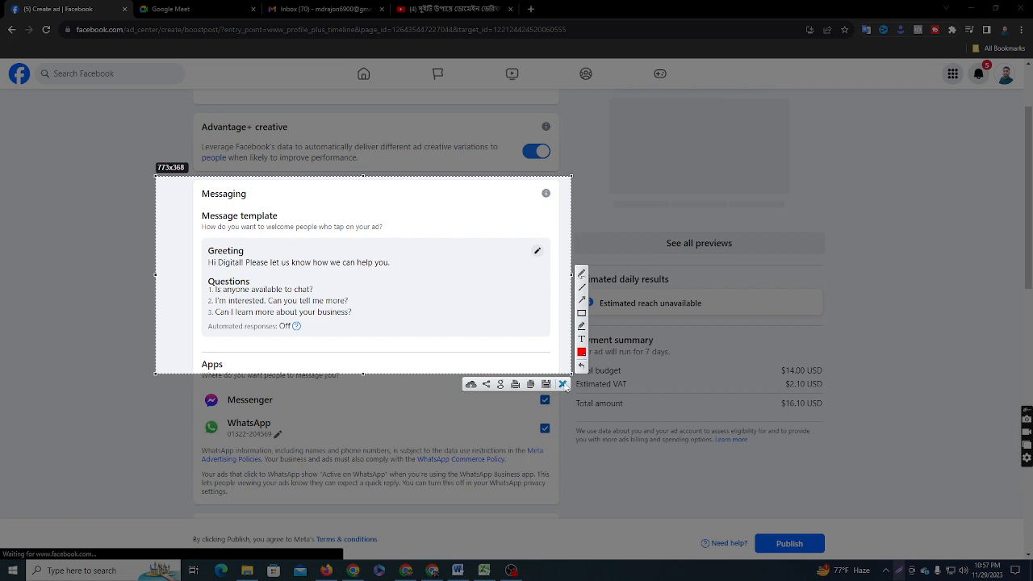
{"action": "left_click", "coordinate": [563, 385]}
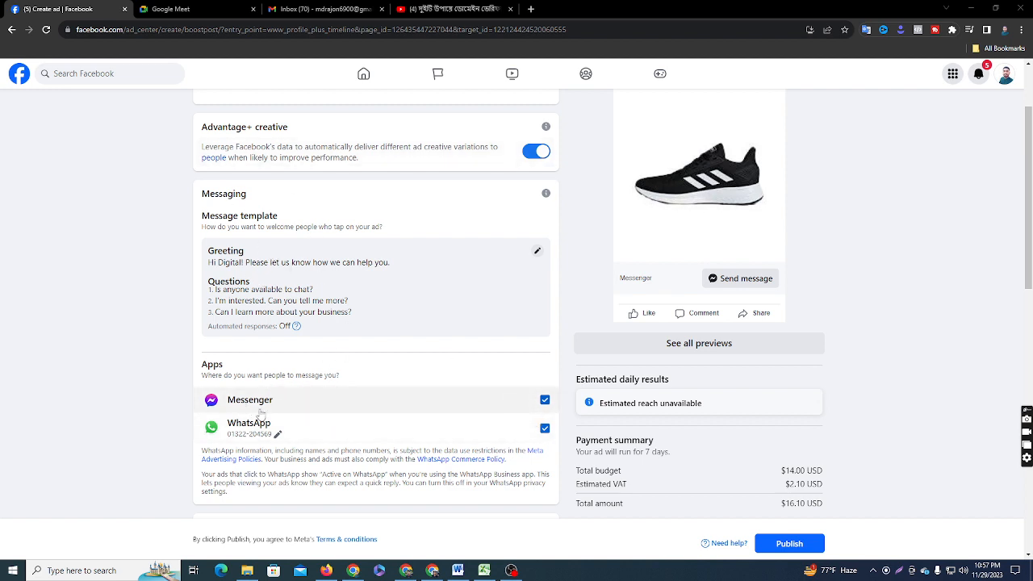
{"action": "left_click", "coordinate": [910, 573]}
{"action": "mouse_move", "coordinate": [177, 337]}
{"action": "left_mouse_down"}
{"action": "mouse_move", "coordinate": [490, 374]}
{"action": "mouse_move", "coordinate": [514, 367]}
{"action": "left_mouse_up"}
{"action": "left_click", "coordinate": [507, 378]}
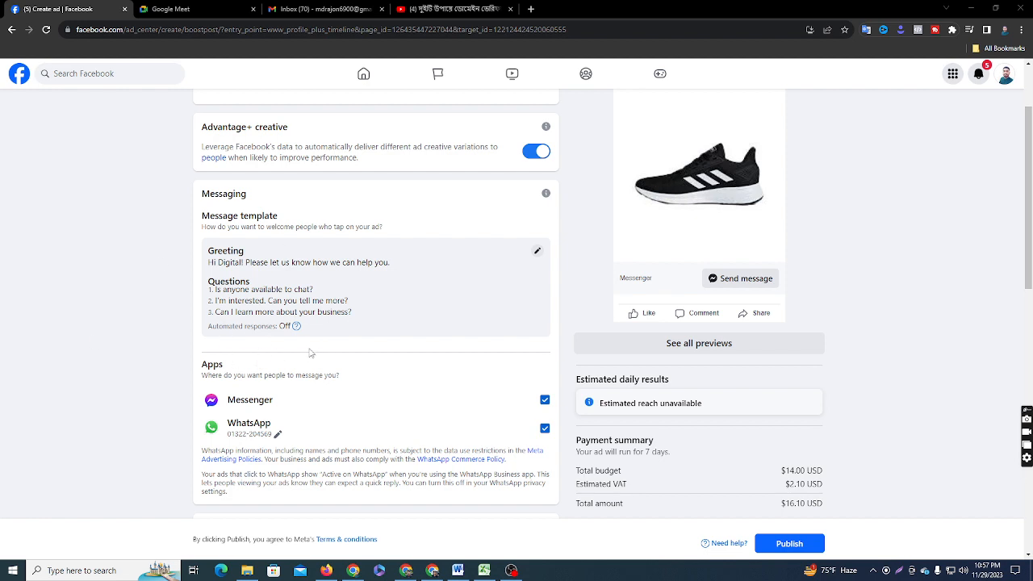
Step: Review the upper Boost post settings, and frame the whole message template block with a screen-capture selection before dismissing it
{"action": "scroll", "coordinate": [304, 355], "scroll_direction": "up", "scroll_amount": 2}
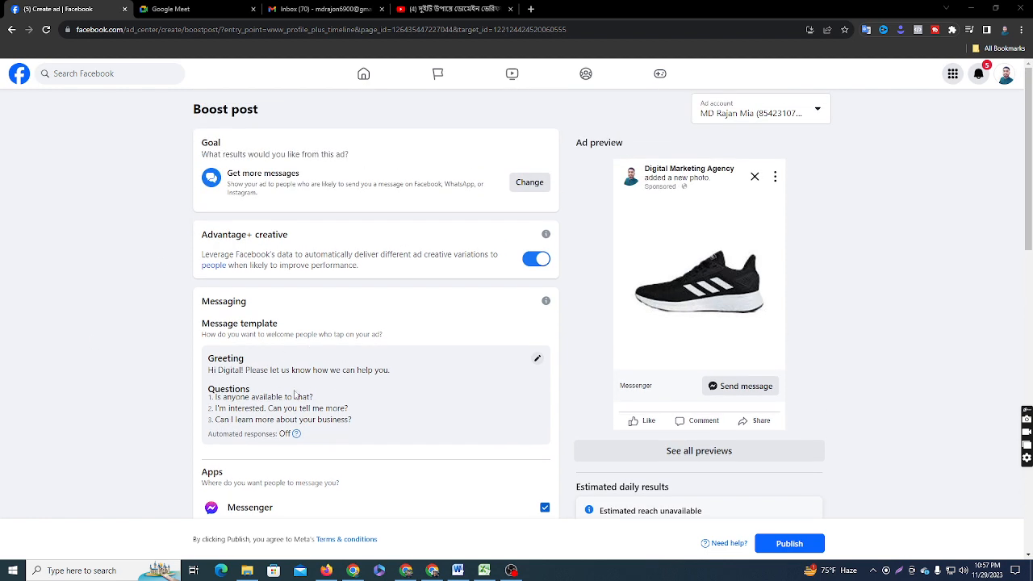
{"action": "scroll", "coordinate": [251, 363], "scroll_direction": "down", "scroll_amount": 3}
{"action": "scroll", "coordinate": [255, 337], "scroll_direction": "up", "scroll_amount": 2}
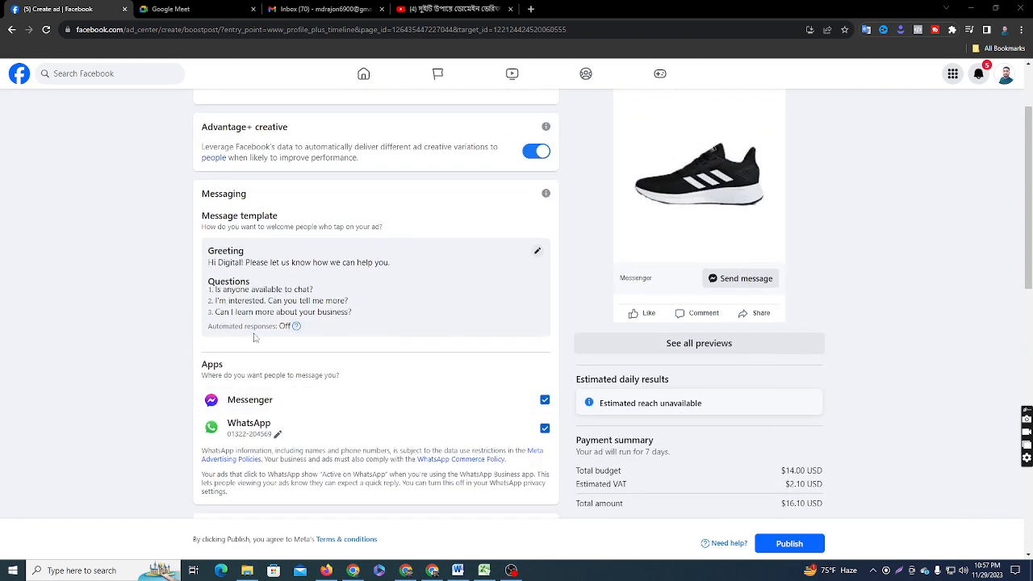
{"action": "left_click", "coordinate": [898, 569]}
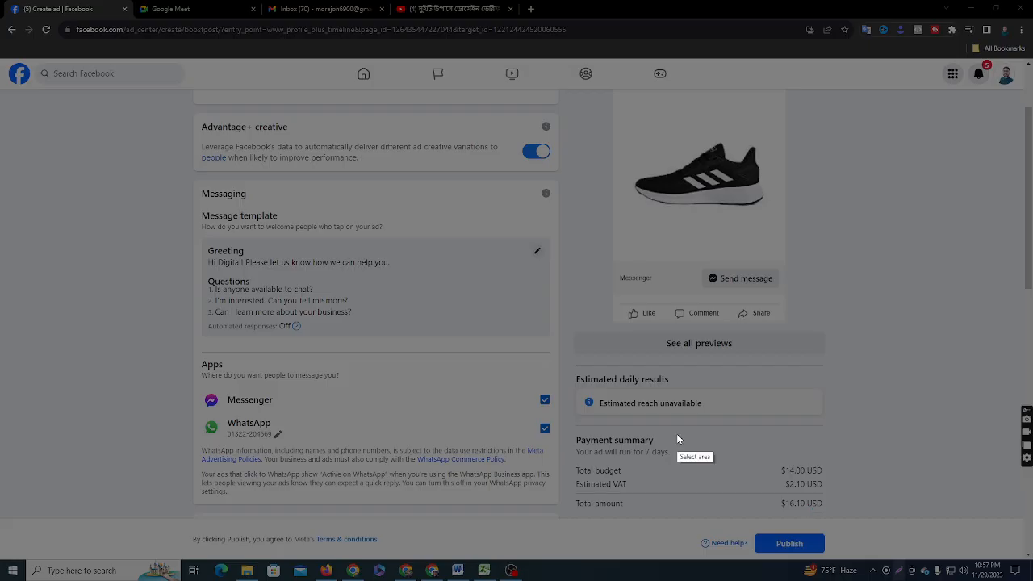
{"action": "left_click_drag", "start_coordinate": [500, 337], "coordinate": [584, 354]}
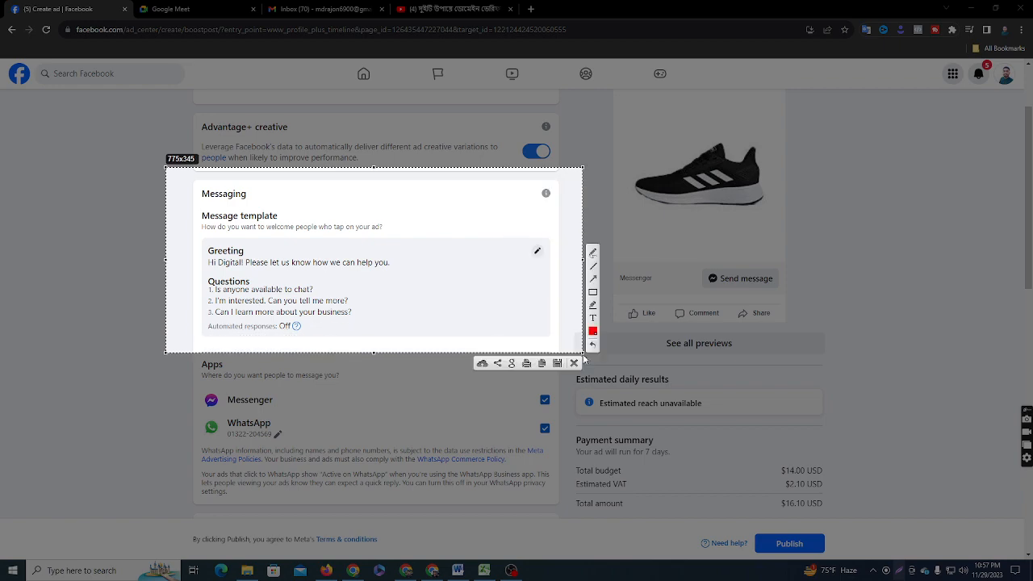
{"action": "left_click", "coordinate": [574, 364]}
{"action": "scroll", "coordinate": [381, 316], "scroll_direction": "up", "scroll_amount": 2}
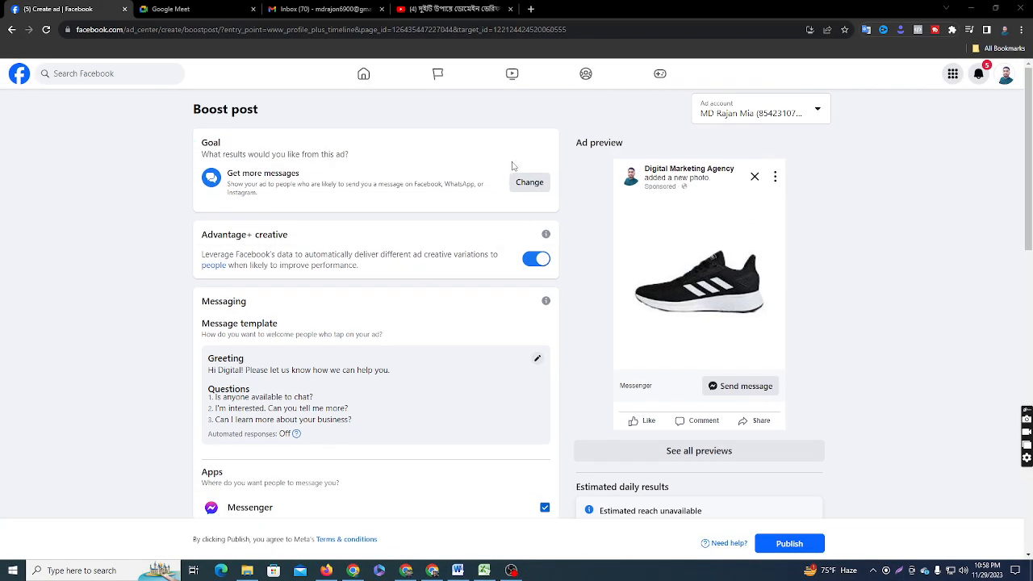
Step: Open the message template's welcome message for editing, frame the greeting in the Messenger preview with a screen-capture selection, and dismiss it
{"action": "scroll", "coordinate": [256, 283], "scroll_direction": "down", "scroll_amount": 2}
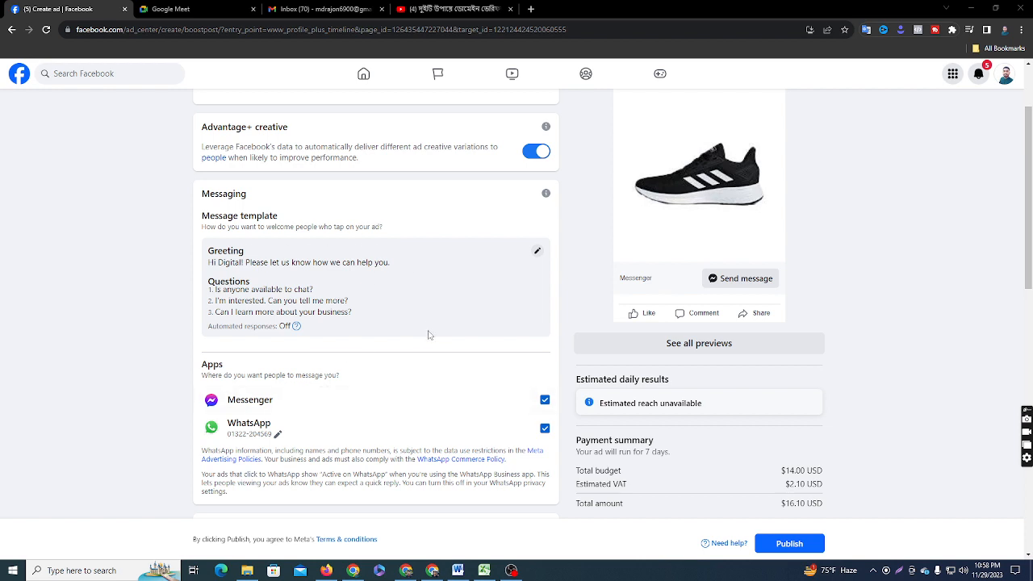
{"action": "left_click", "coordinate": [537, 255]}
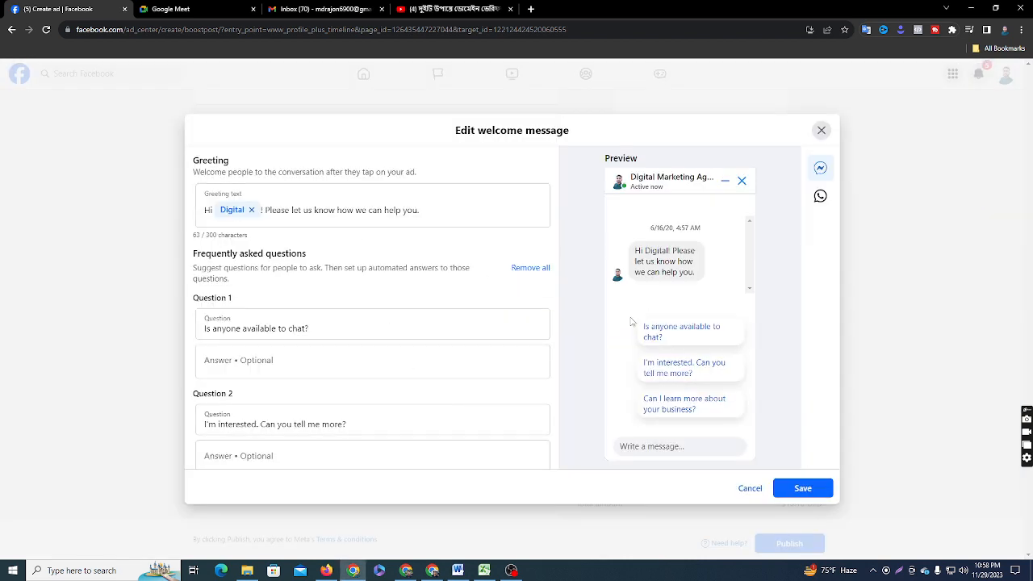
{"action": "left_click", "coordinate": [898, 571]}
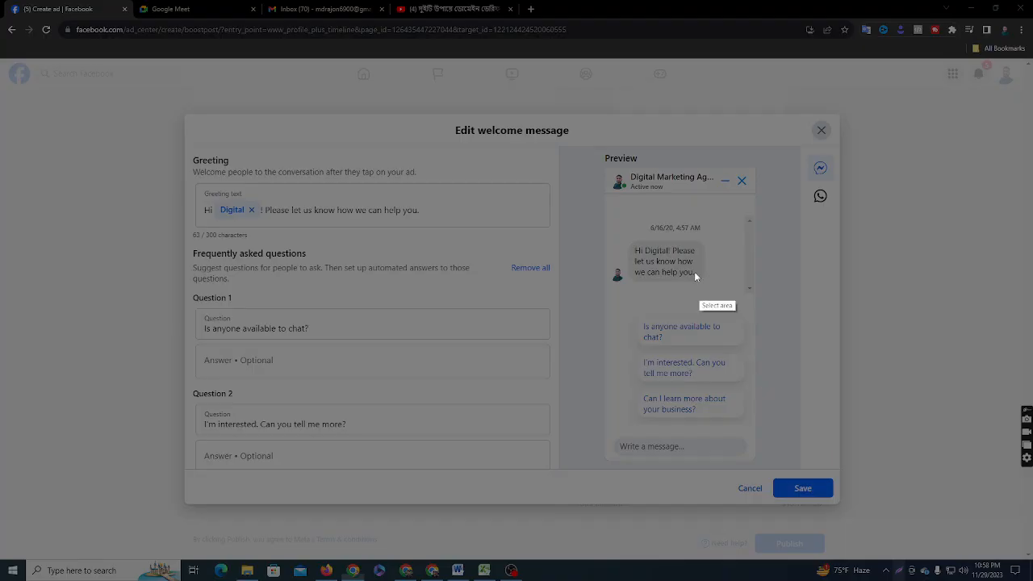
{"action": "mouse_move", "coordinate": [605, 215]}
{"action": "left_mouse_down"}
{"action": "mouse_move", "coordinate": [692, 300]}
{"action": "mouse_move", "coordinate": [714, 302]}
{"action": "left_mouse_up"}
{"action": "left_click", "coordinate": [705, 312]}
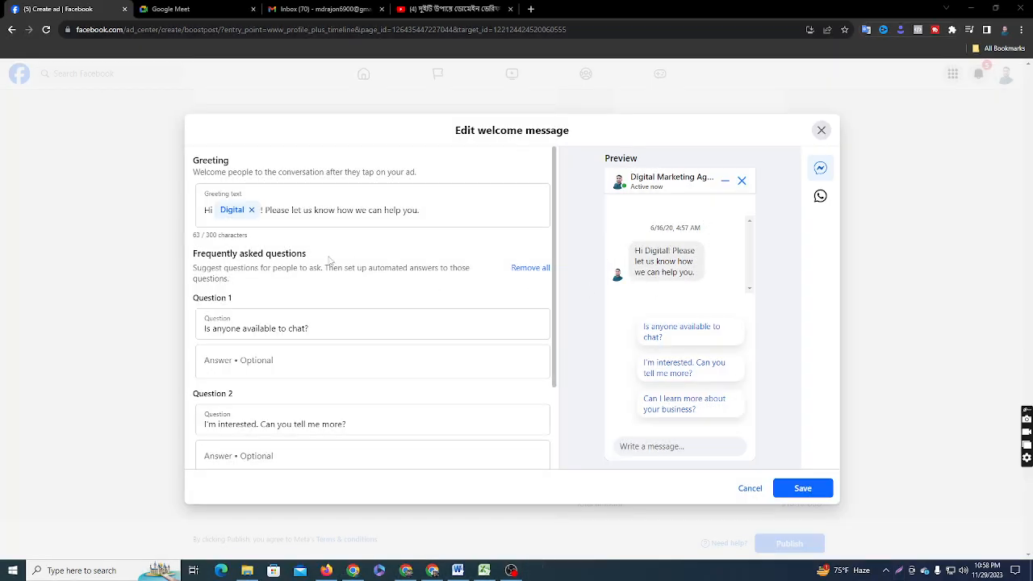
Step: Look over the welcome message fields, and highlight the full greeting text several times, clearing the highlight each time
{"action": "scroll", "coordinate": [519, 289], "scroll_direction": "down", "scroll_amount": 2}
{"action": "scroll", "coordinate": [517, 288], "scroll_direction": "up", "scroll_amount": 2}
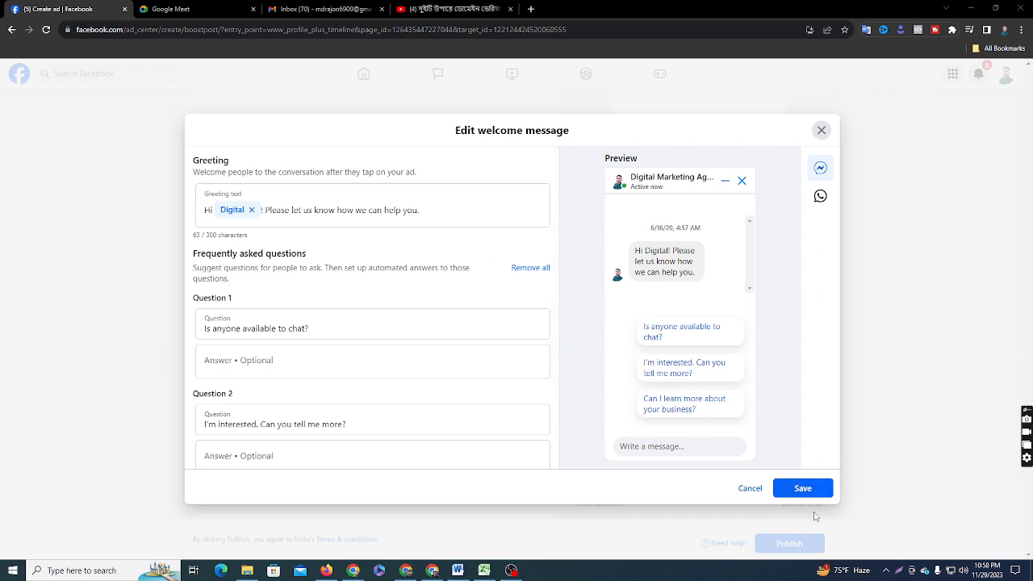
{"action": "left_click_drag", "start_coordinate": [421, 211], "coordinate": [204, 202]}
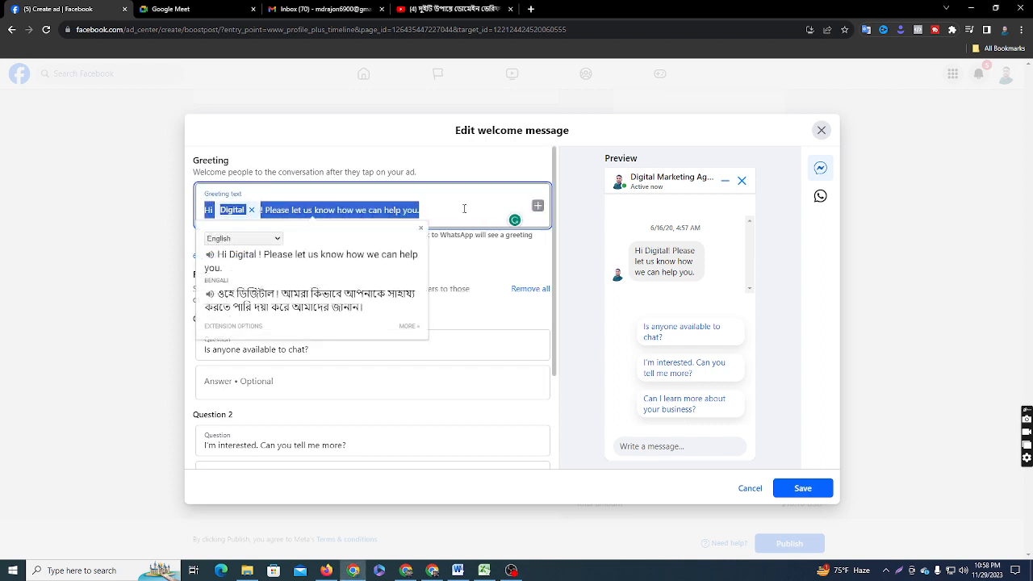
{"action": "left_click", "coordinate": [453, 218]}
{"action": "left_click_drag", "start_coordinate": [436, 218], "coordinate": [184, 207]}
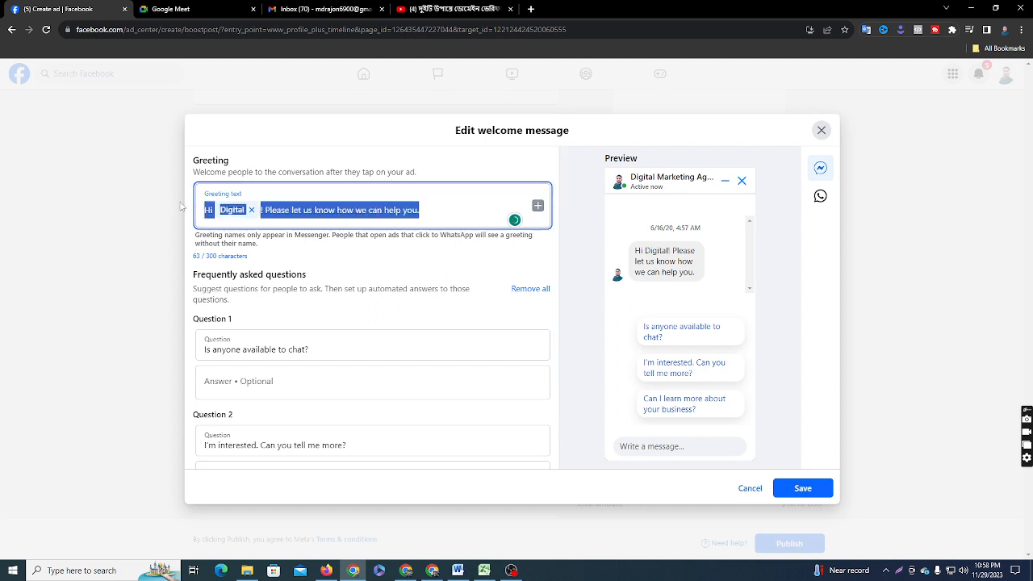
{"action": "left_click", "coordinate": [473, 217]}
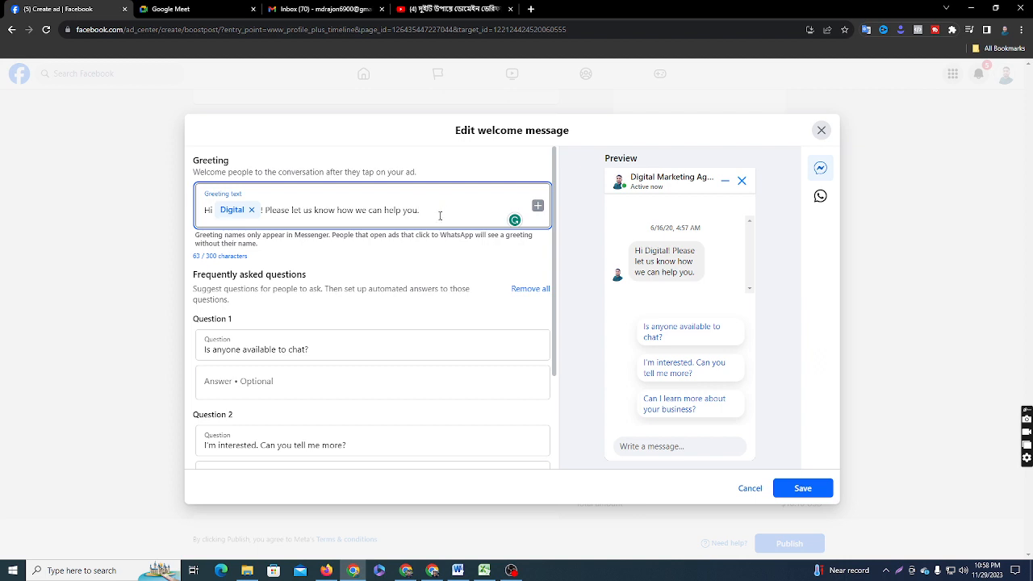
{"action": "left_click_drag", "start_coordinate": [442, 213], "coordinate": [201, 210]}
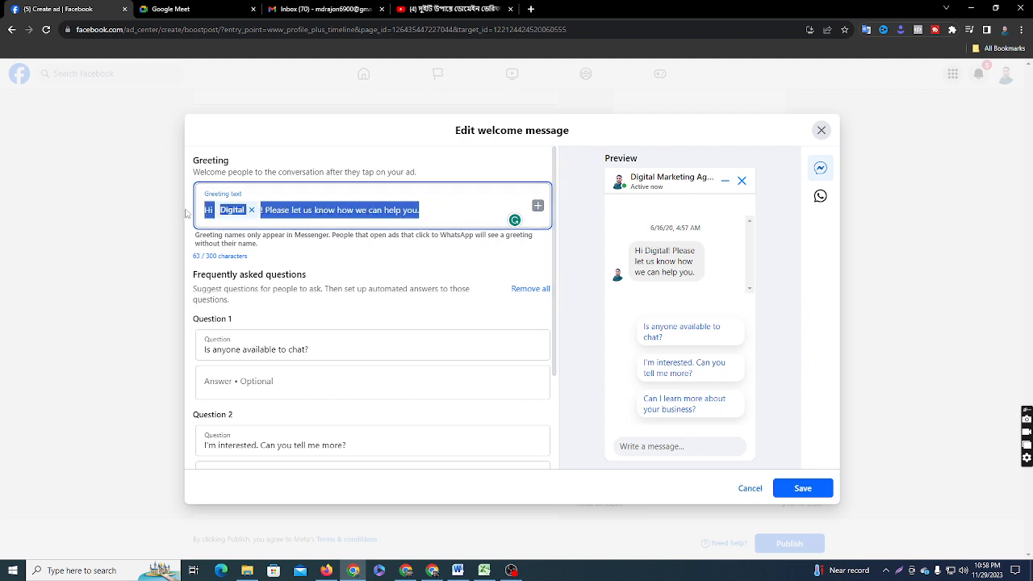
{"action": "left_click", "coordinate": [506, 208]}
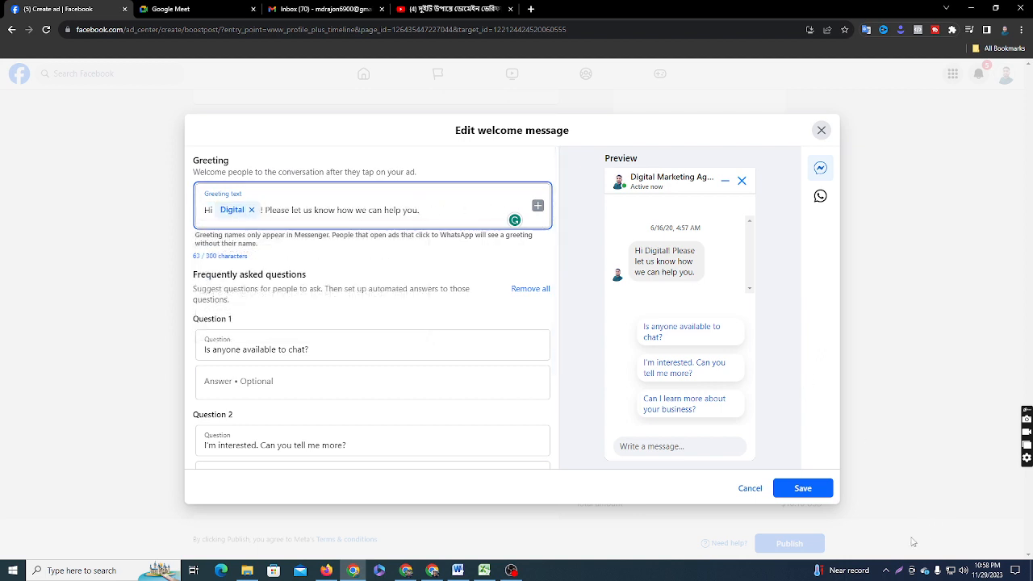
Step: Frame the three suggested questions in the Messenger preview with a screen-capture selection, and dismiss the selection
{"action": "left_click", "coordinate": [902, 563]}
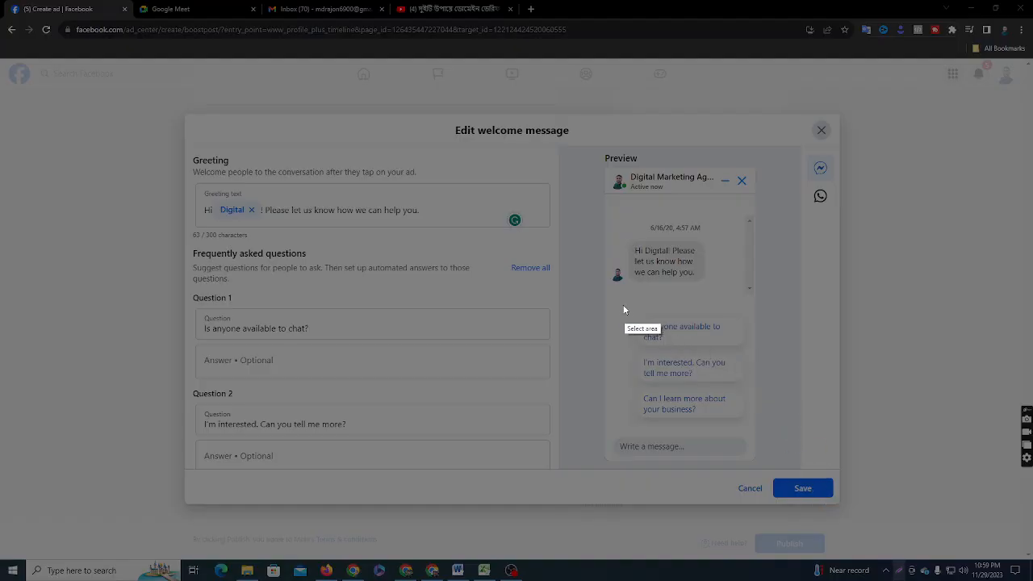
{"action": "left_click_drag", "start_coordinate": [622, 305], "coordinate": [757, 431]}
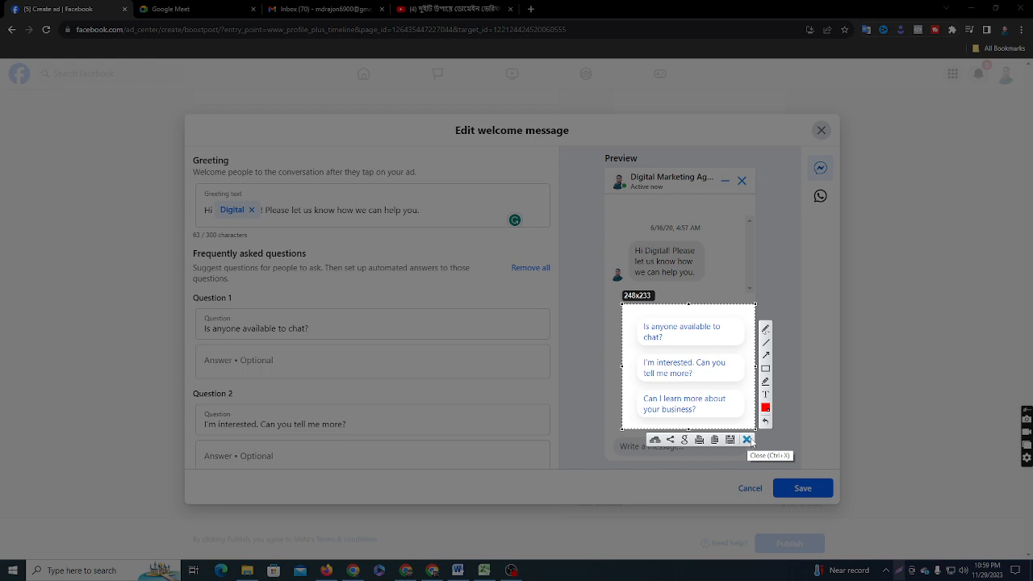
{"action": "left_click", "coordinate": [747, 440]}
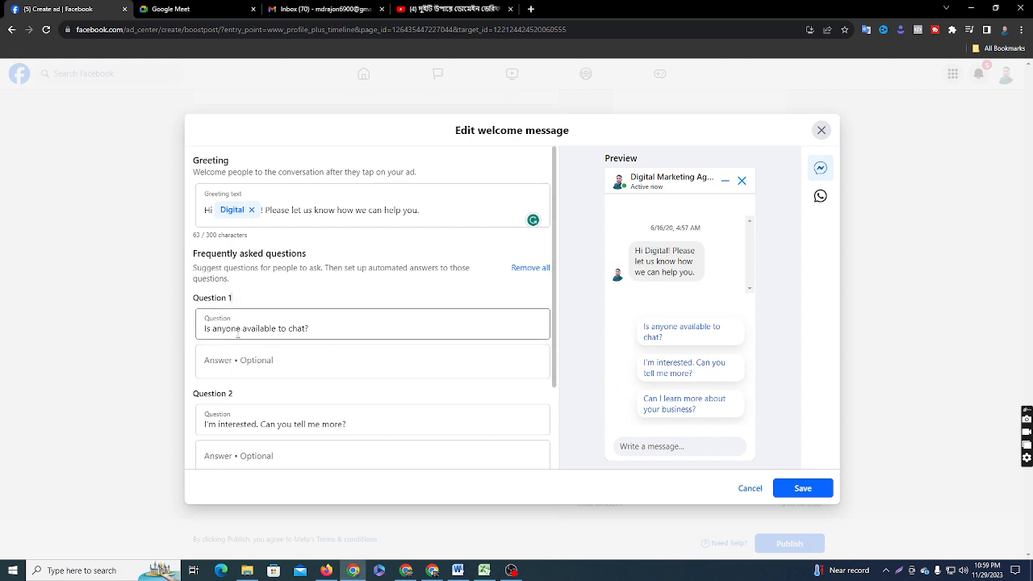
Step: Go through the question and optional answer fields of the three frequently asked questions, and save the welcome message
{"action": "scroll", "coordinate": [356, 317], "scroll_direction": "down", "scroll_amount": 1}
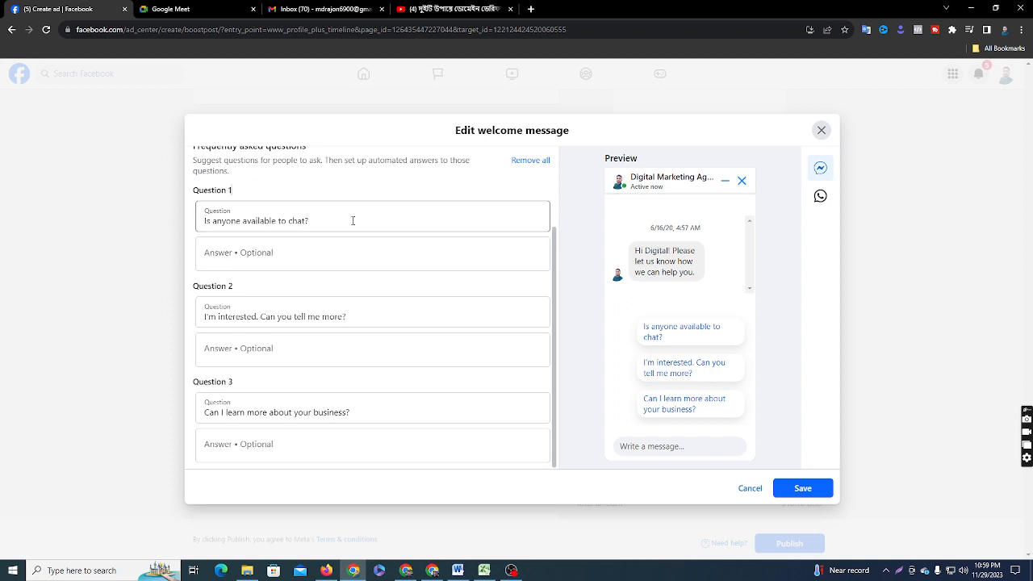
{"action": "left_click", "coordinate": [353, 221]}
{"action": "left_click", "coordinate": [311, 271]}
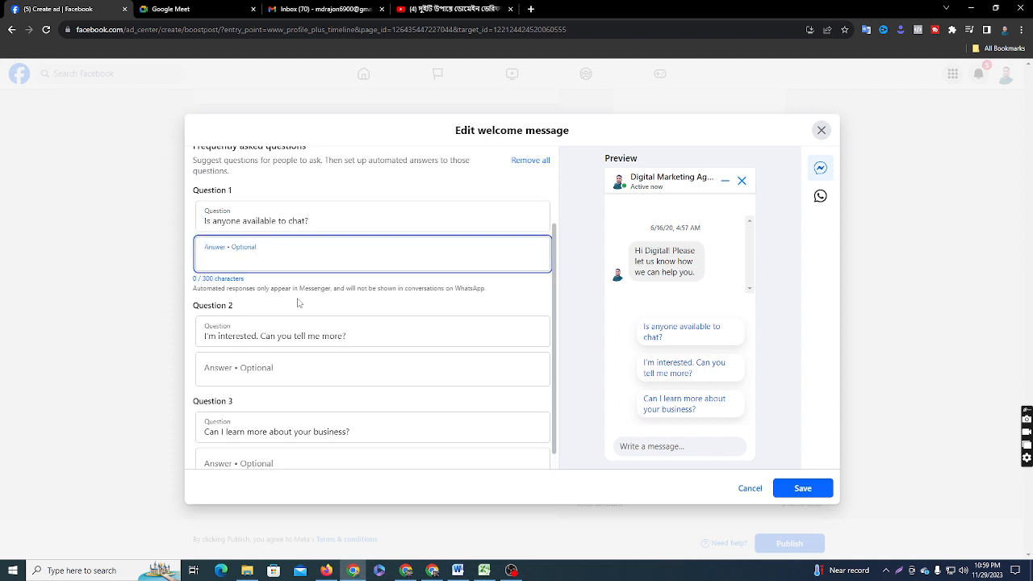
{"action": "scroll", "coordinate": [353, 272], "scroll_direction": "down", "scroll_amount": 1}
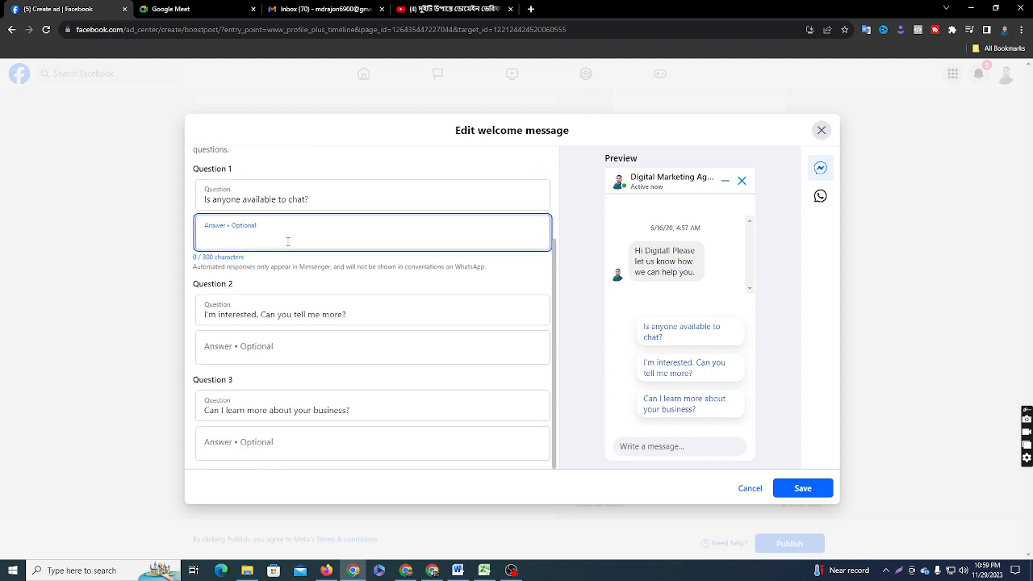
{"action": "left_click", "coordinate": [351, 313]}
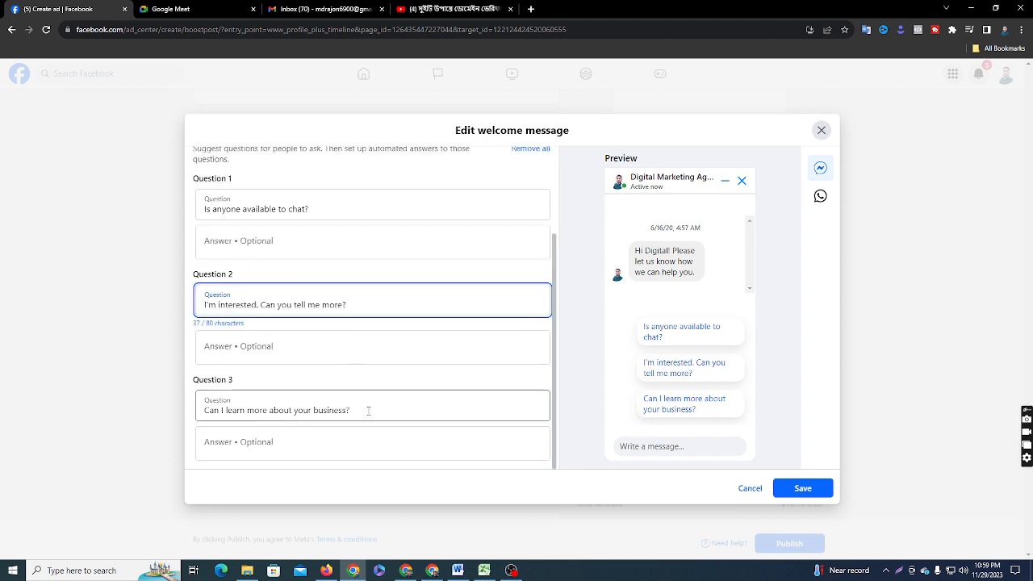
{"action": "left_click", "coordinate": [369, 409]}
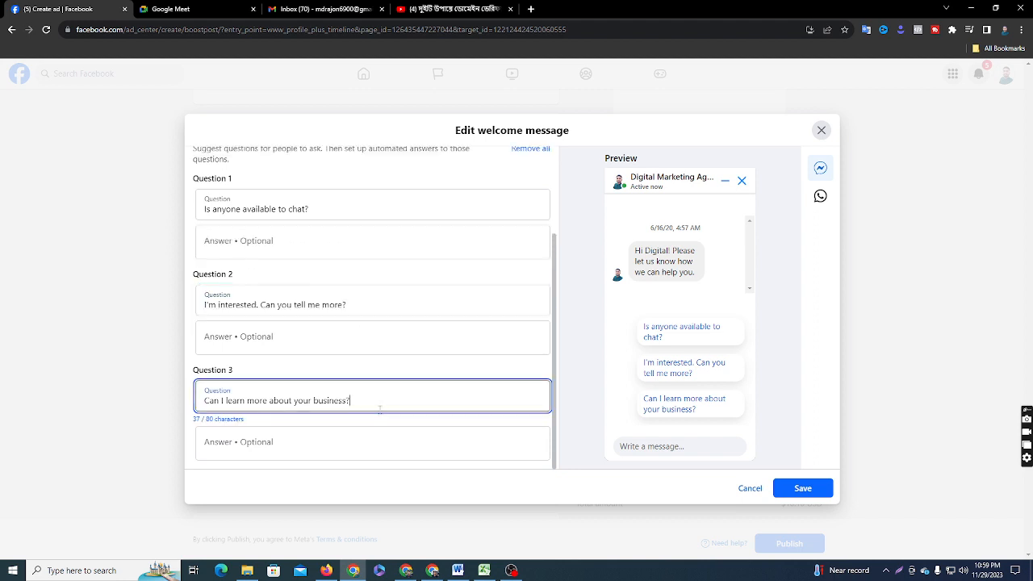
{"action": "left_click", "coordinate": [299, 242]}
{"action": "left_click", "coordinate": [365, 347]}
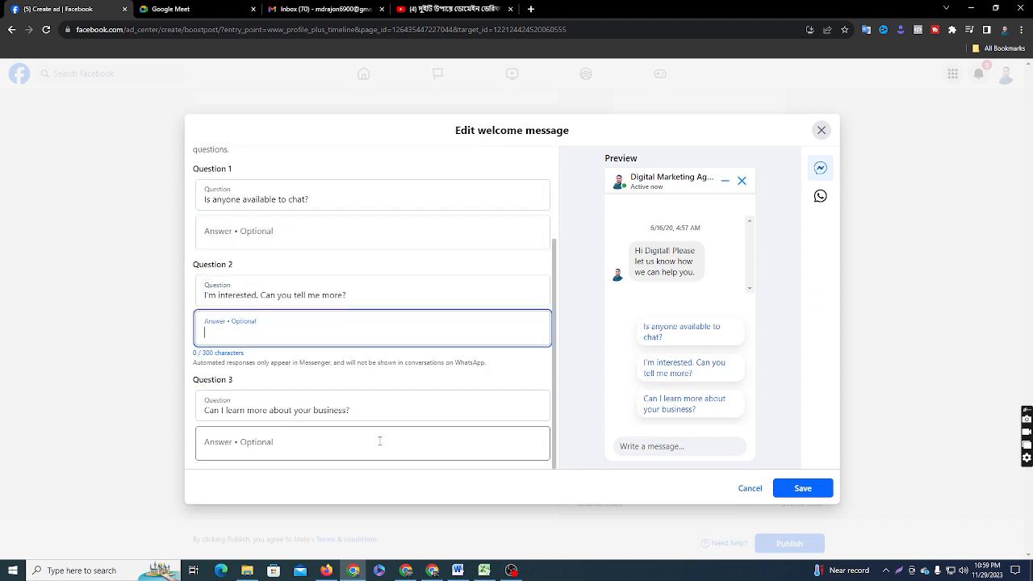
{"action": "left_click", "coordinate": [378, 440]}
{"action": "scroll", "coordinate": [287, 289], "scroll_direction": "up", "scroll_amount": 5}
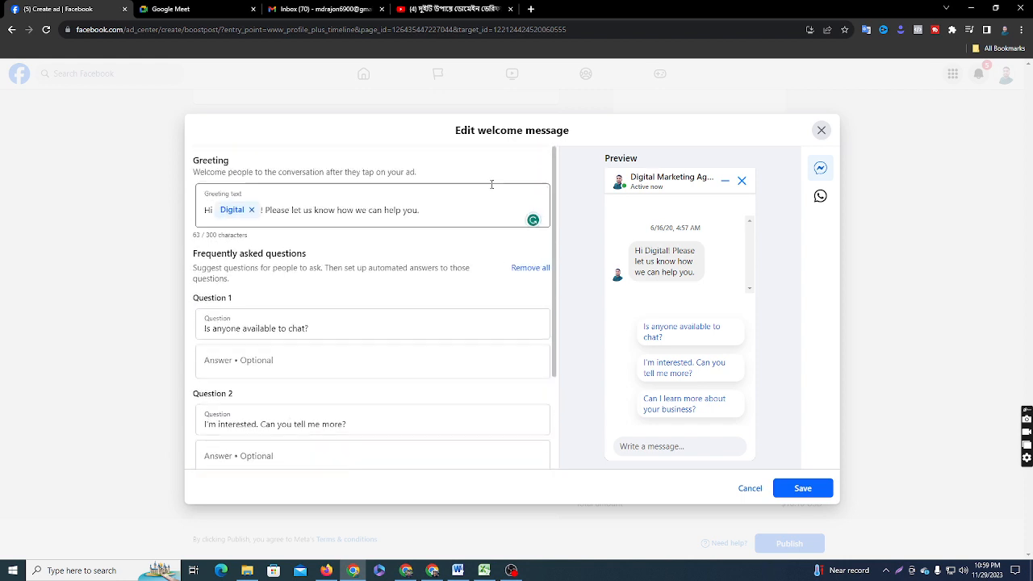
{"action": "left_click", "coordinate": [797, 494]}
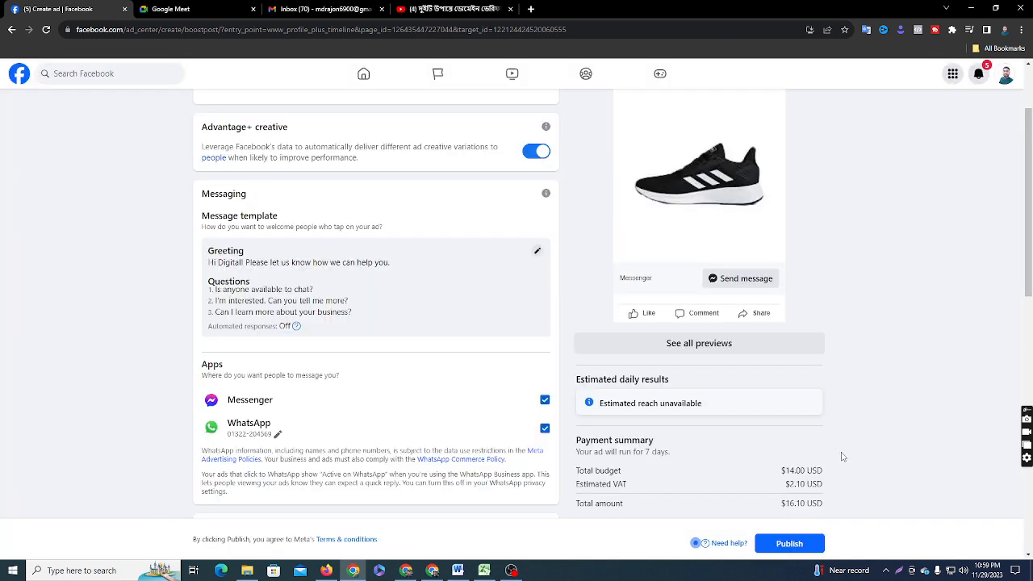
Step: Frame the Apps section with Messenger and WhatsApp in a screen-capture selection, and dismiss the selection
{"action": "scroll", "coordinate": [468, 289], "scroll_direction": "down", "scroll_amount": 2}
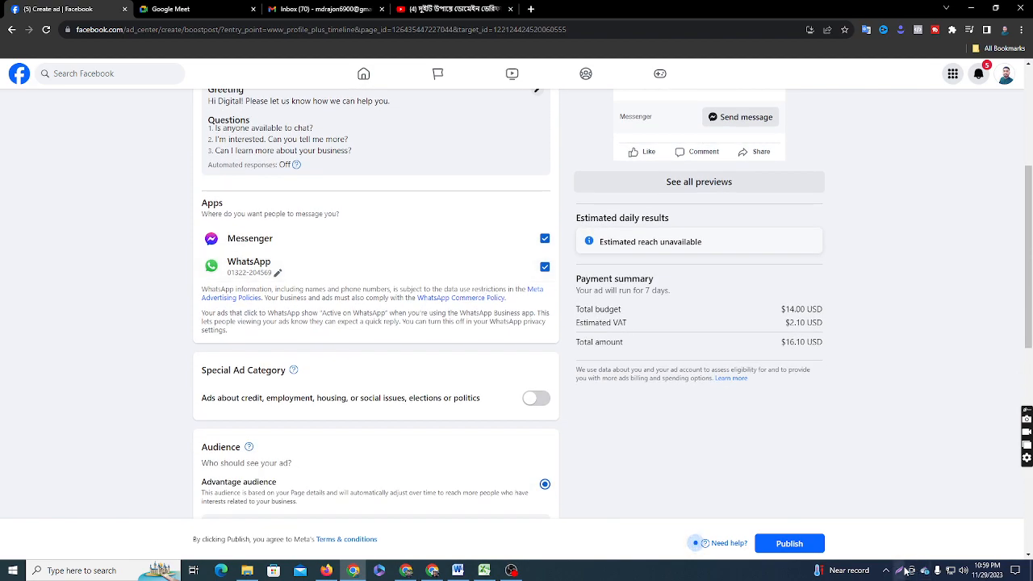
{"action": "key", "text": "Print"}
{"action": "left_click_drag", "start_coordinate": [168, 187], "coordinate": [582, 343]}
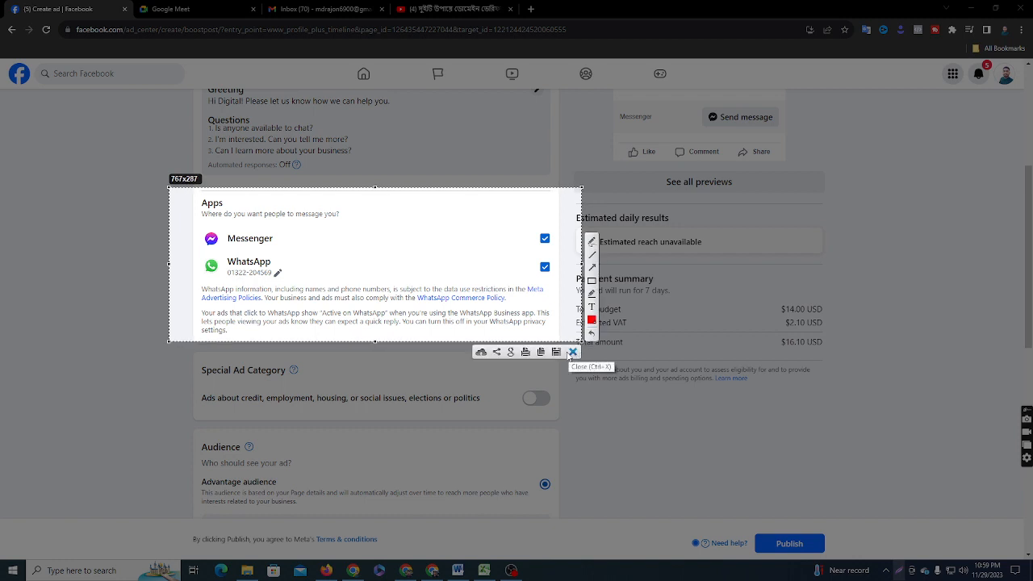
{"action": "left_click", "coordinate": [571, 352]}
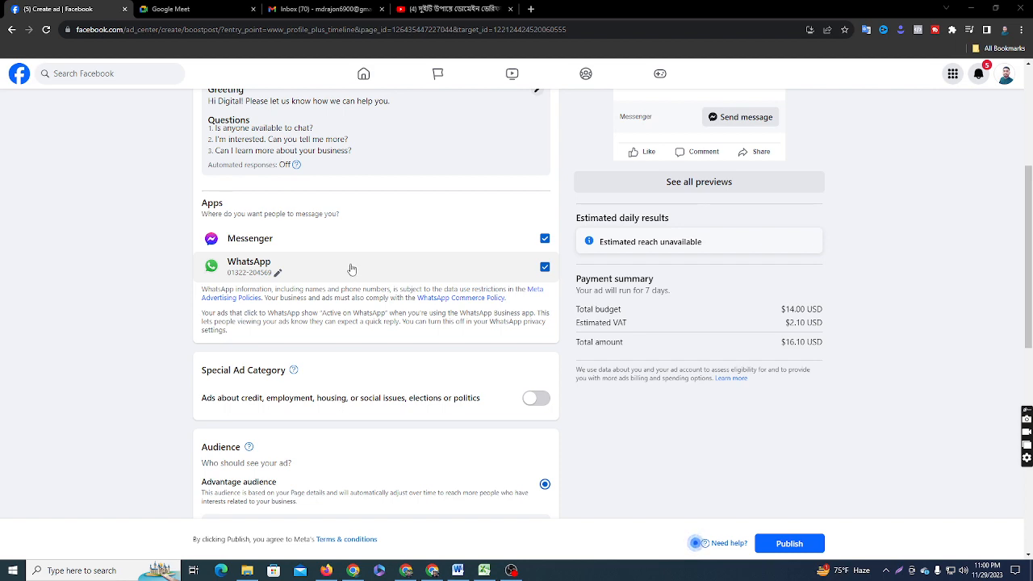
Step: Deselect WhatsApp among the apps where people can message, and select it again
{"action": "scroll", "coordinate": [456, 286], "scroll_direction": "down", "scroll_amount": 1}
{"action": "scroll", "coordinate": [369, 164], "scroll_direction": "down", "scroll_amount": 1}
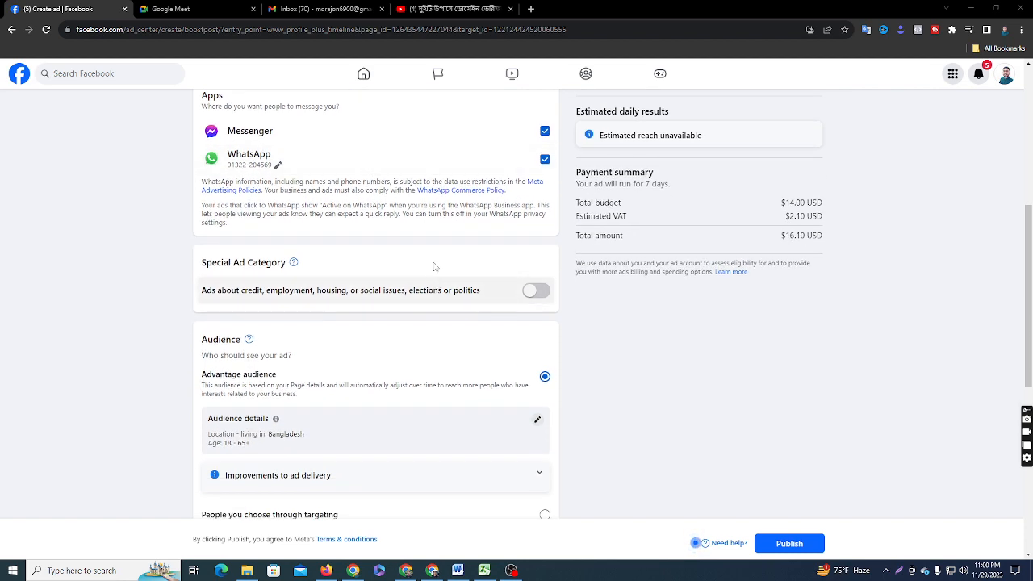
{"action": "scroll", "coordinate": [369, 164], "scroll_direction": "up", "scroll_amount": 2}
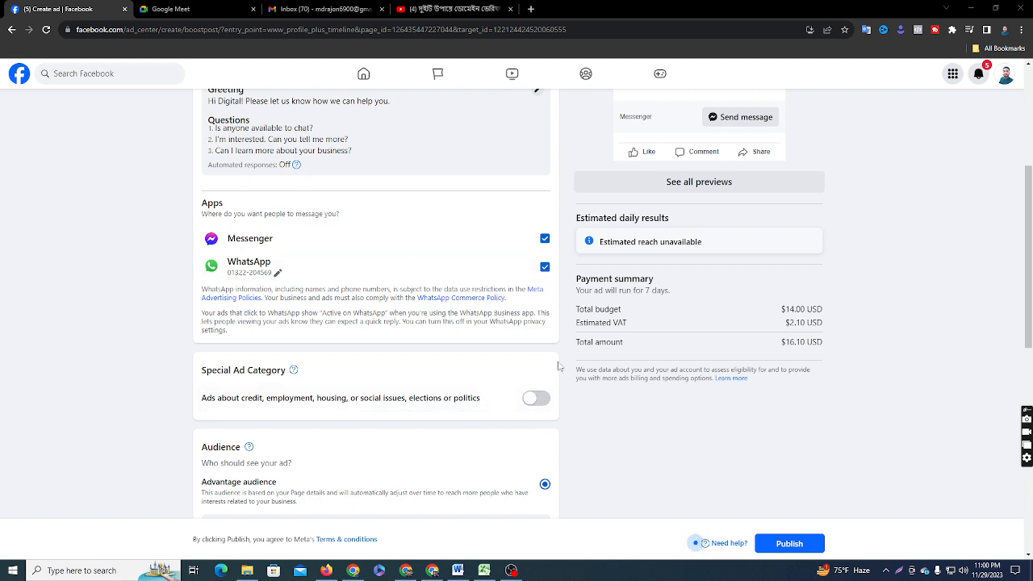
{"action": "scroll", "coordinate": [559, 366], "scroll_direction": "down", "scroll_amount": 1}
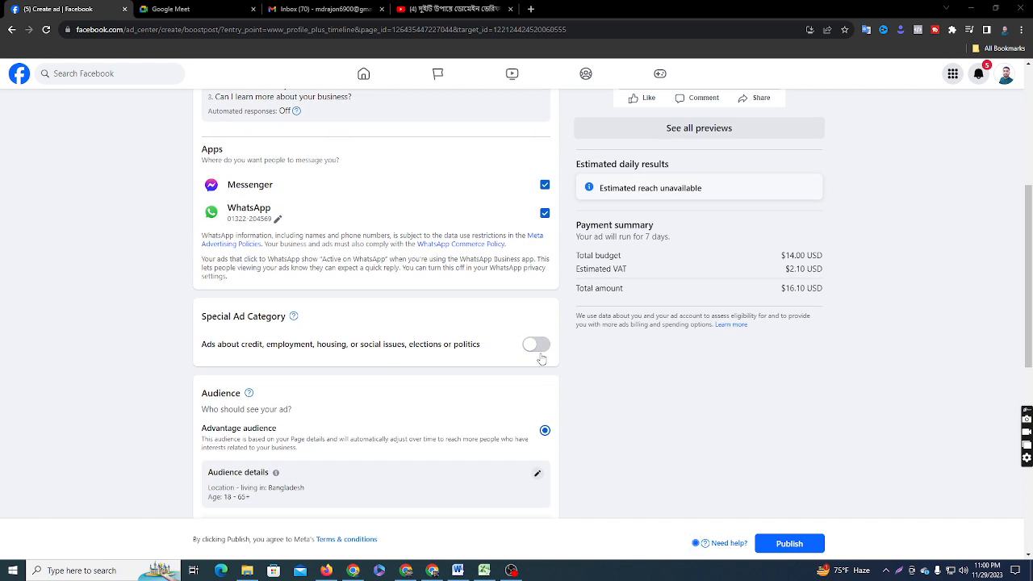
{"action": "left_click", "coordinate": [545, 215]}
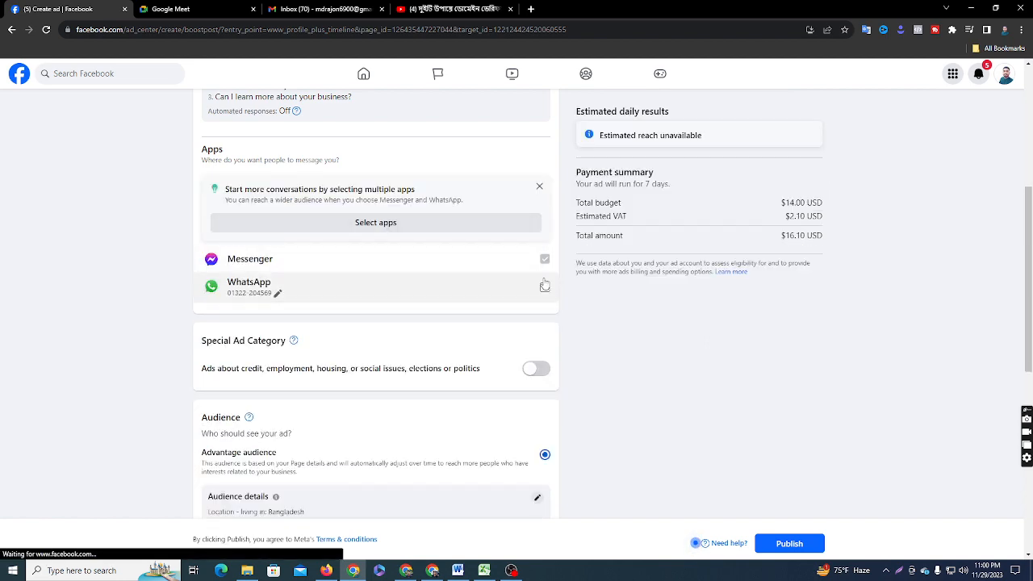
{"action": "left_click", "coordinate": [545, 289]}
Step: Frame the Special Ad Category section with a screen-capture selection, and dismiss the selection
{"action": "scroll", "coordinate": [494, 293], "scroll_direction": "down", "scroll_amount": 2}
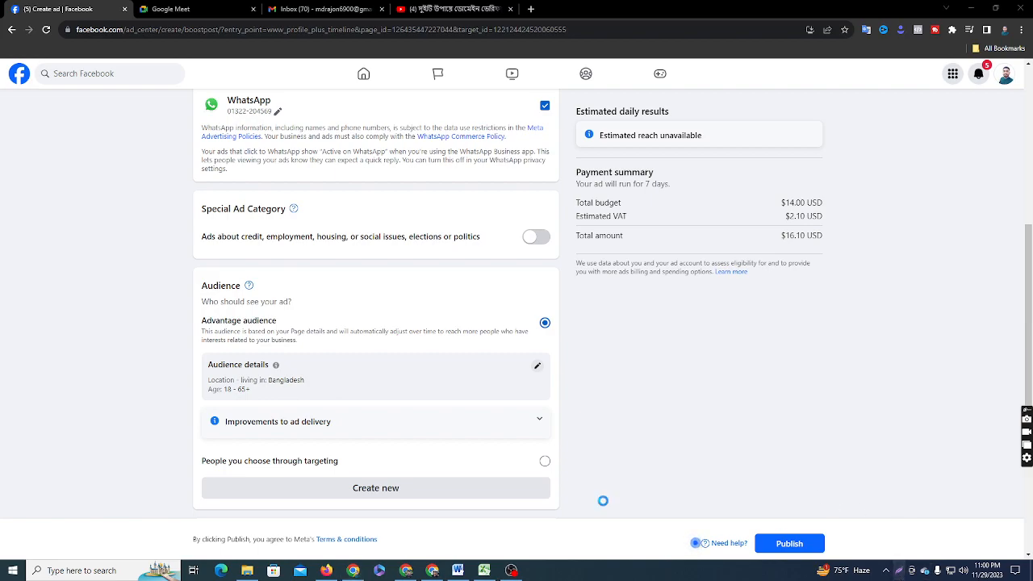
{"action": "key", "text": "Print"}
{"action": "left_click_drag", "start_coordinate": [185, 191], "coordinate": [608, 267]}
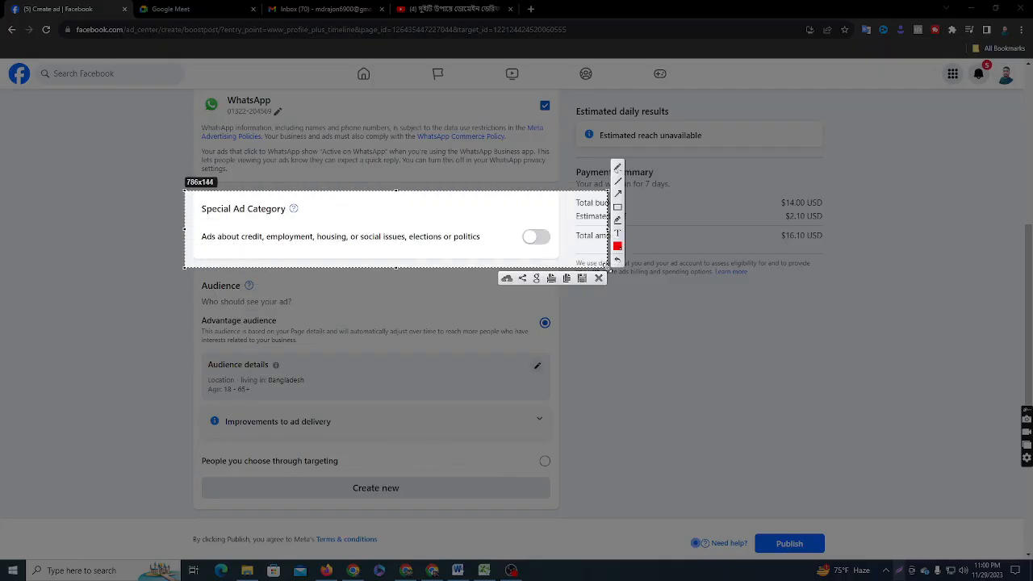
{"action": "left_click", "coordinate": [599, 278]}
Step: Frame the whole Audience section with a screen-capture selection, and dismiss the selection
{"action": "scroll", "coordinate": [378, 411], "scroll_direction": "down", "scroll_amount": 1}
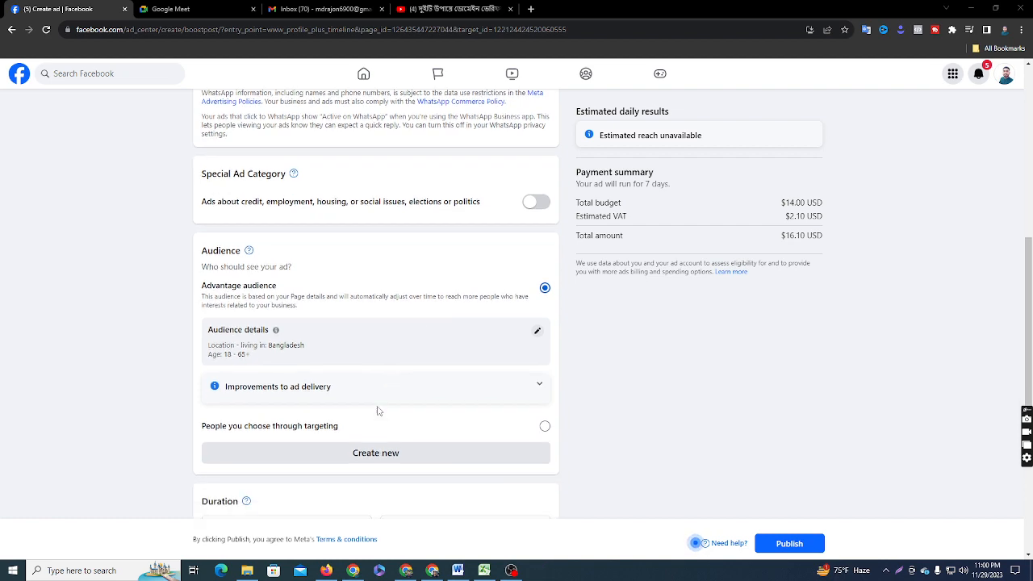
{"action": "scroll", "coordinate": [378, 411], "scroll_direction": "down", "scroll_amount": 2}
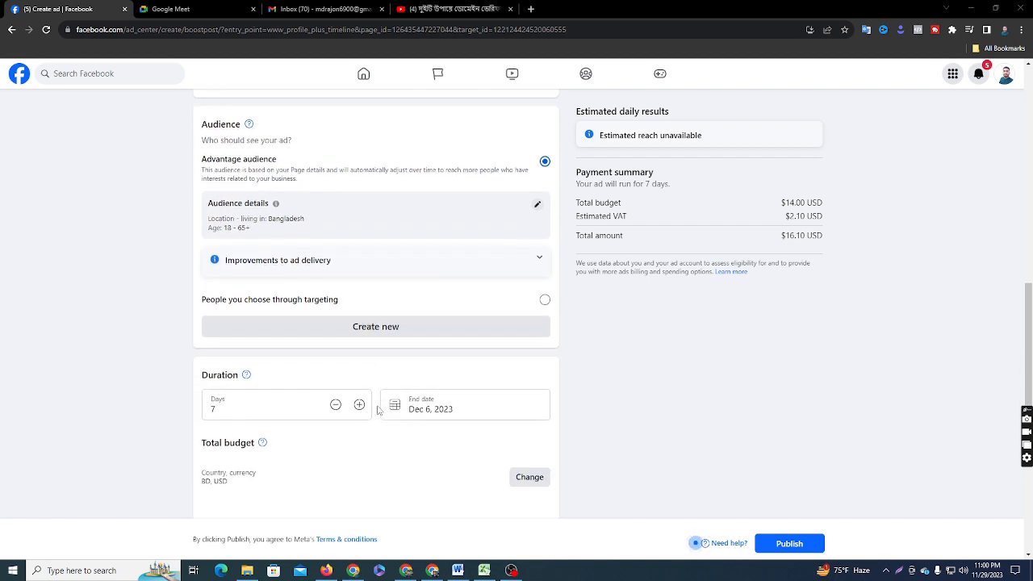
{"action": "left_click", "coordinate": [897, 571]}
{"action": "left_click_drag", "start_coordinate": [181, 99], "coordinate": [583, 349]}
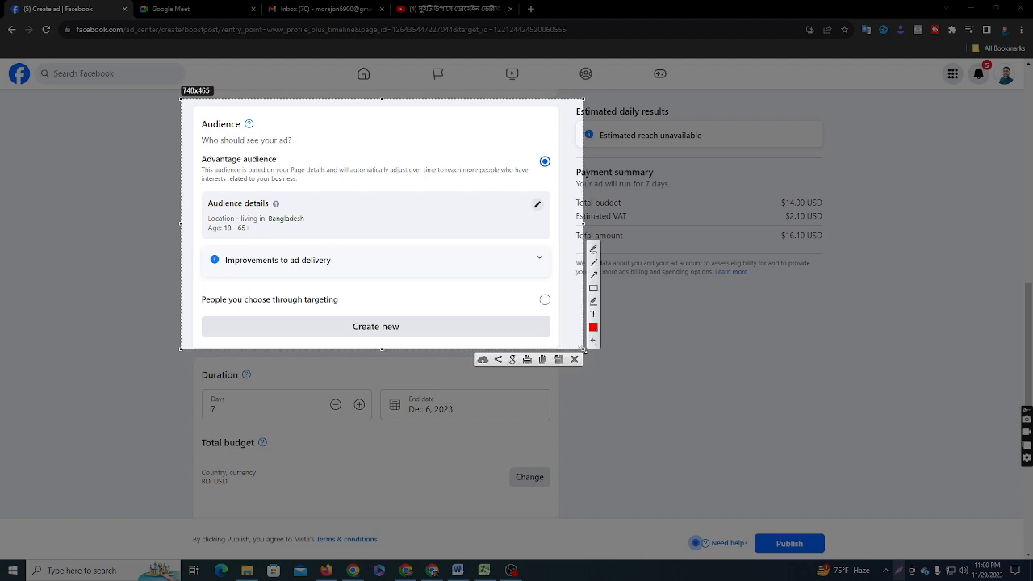
{"action": "left_click", "coordinate": [574, 360]}
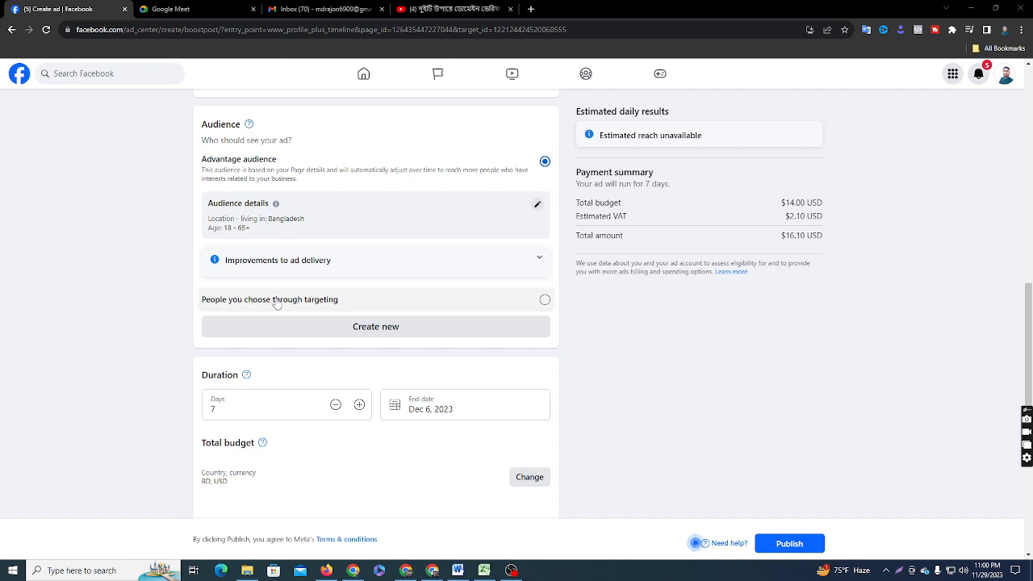
Step: Switch the audience to People you choose through targeting, and open its audience details for editing
{"action": "left_click", "coordinate": [545, 302]}
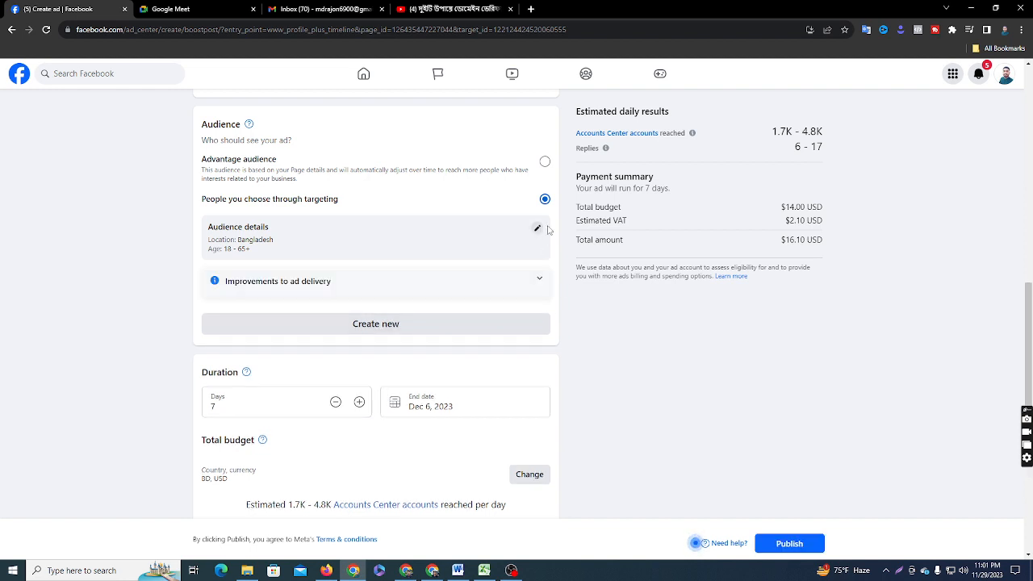
{"action": "left_click", "coordinate": [537, 230]}
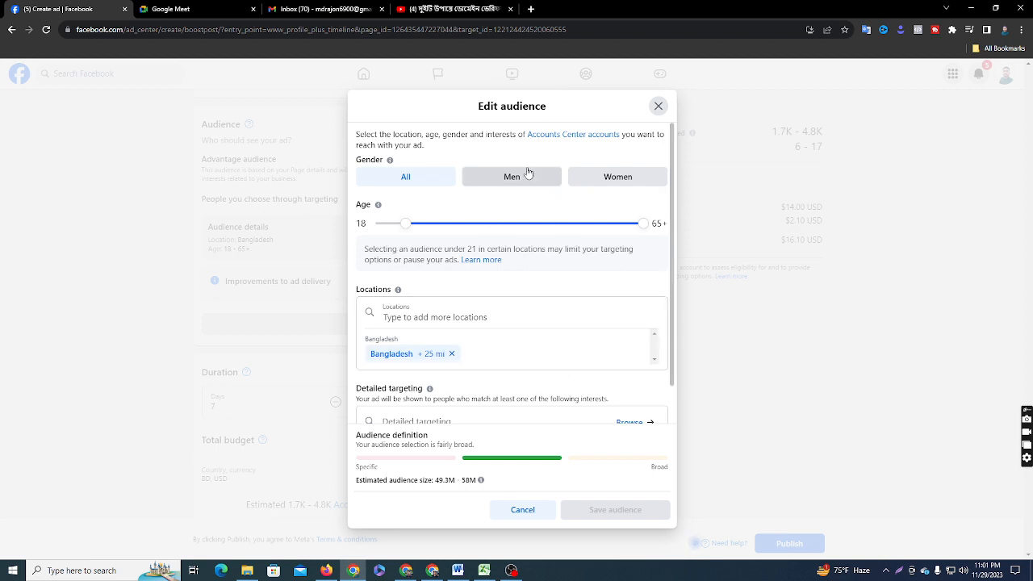
Step: Try the Men and Women genders, return the gender to All, and set the audience's maximum age to 46
{"action": "left_click", "coordinate": [527, 177]}
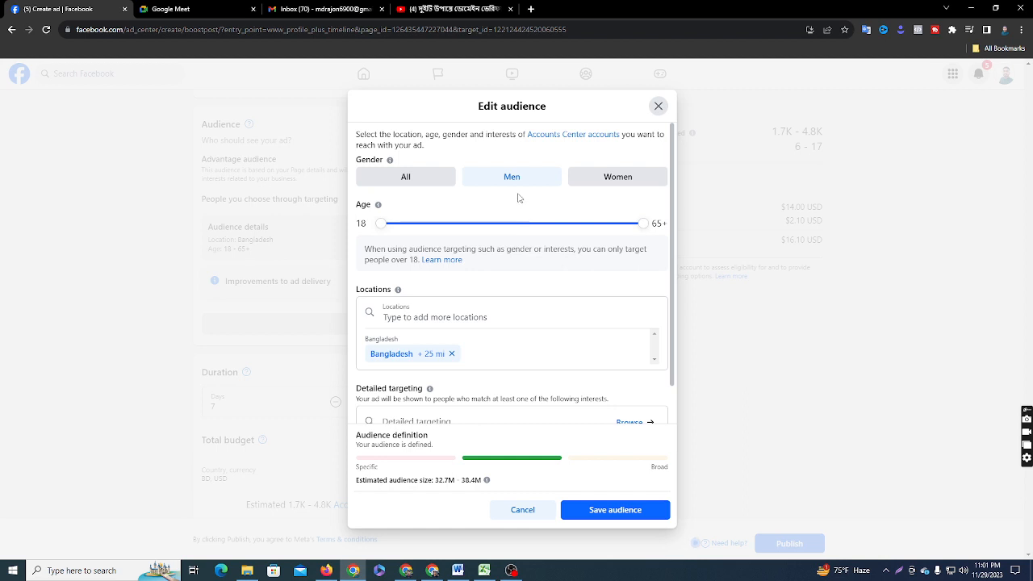
{"action": "left_click", "coordinate": [618, 180]}
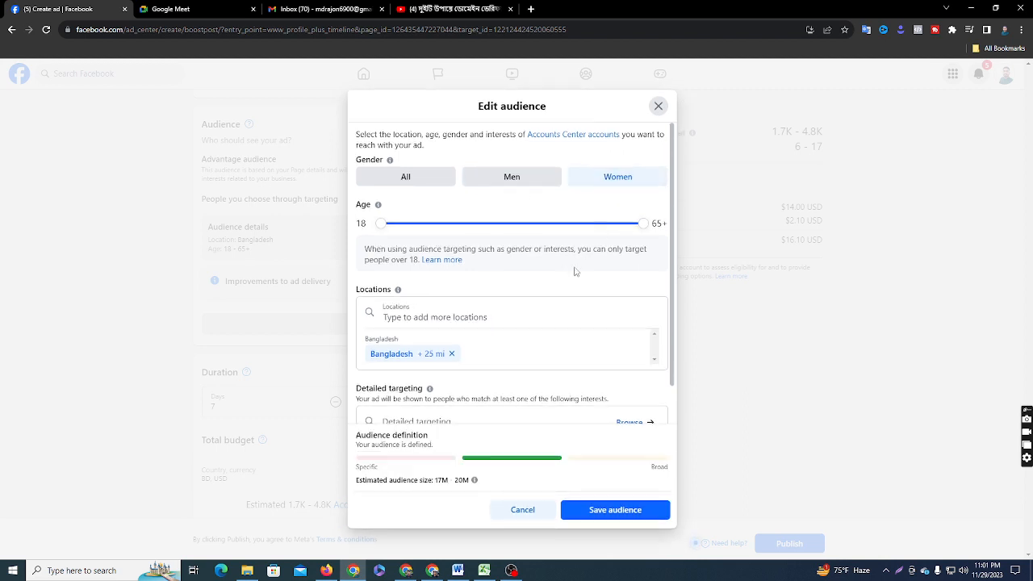
{"action": "left_click", "coordinate": [410, 179]}
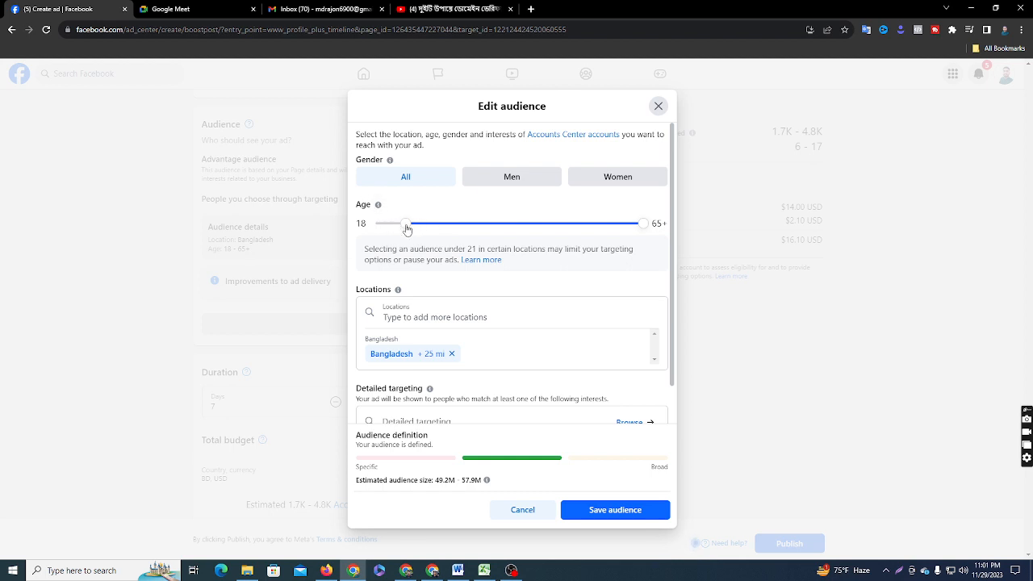
{"action": "left_click", "coordinate": [579, 226]}
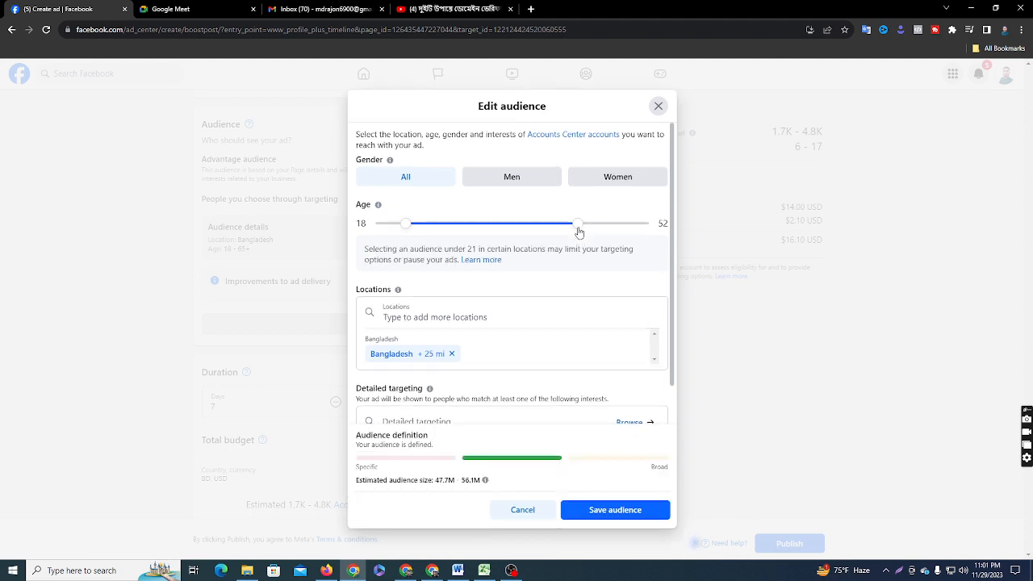
{"action": "left_click_drag", "start_coordinate": [579, 233], "coordinate": [551, 235]}
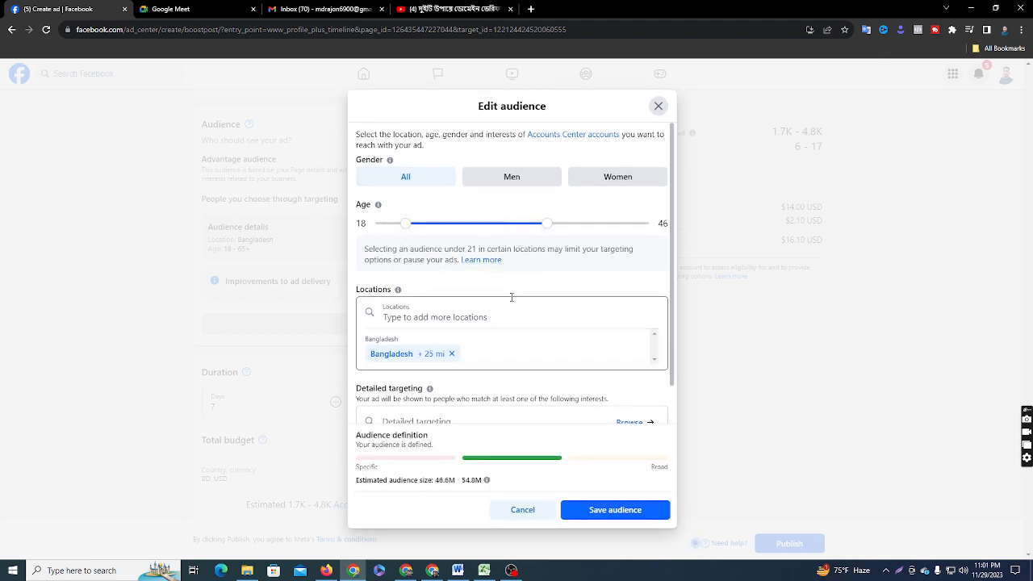
Step: Remove Bangladesh from the audience locations, search for "bangladesh", and add the country again
{"action": "scroll", "coordinate": [511, 295], "scroll_direction": "down", "scroll_amount": 1}
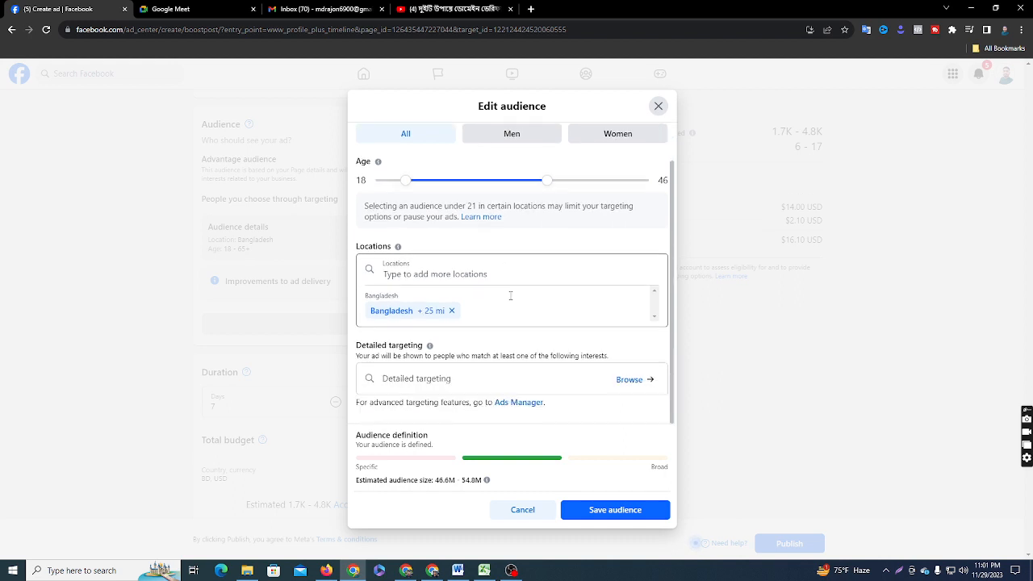
{"action": "left_click", "coordinate": [452, 311]}
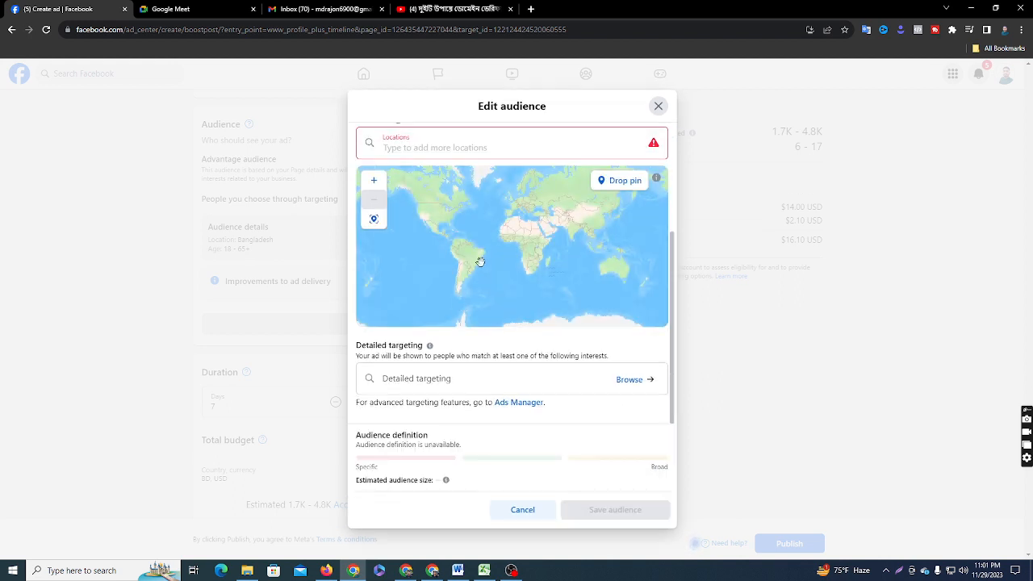
{"action": "scroll", "coordinate": [480, 262], "scroll_direction": "up", "scroll_amount": 5}
{"action": "left_click", "coordinate": [472, 150]}
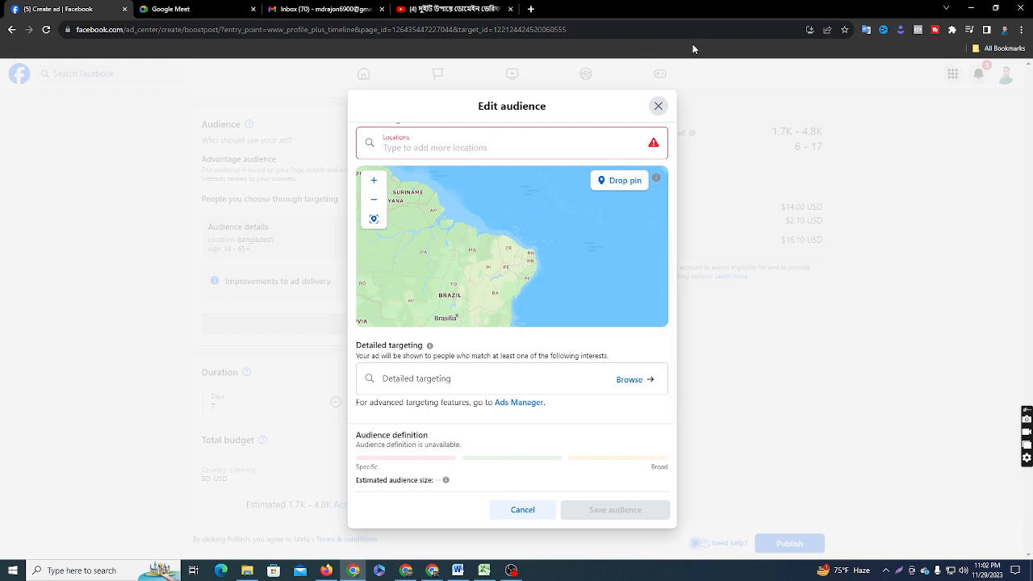
{"action": "type", "text": "bangl"}
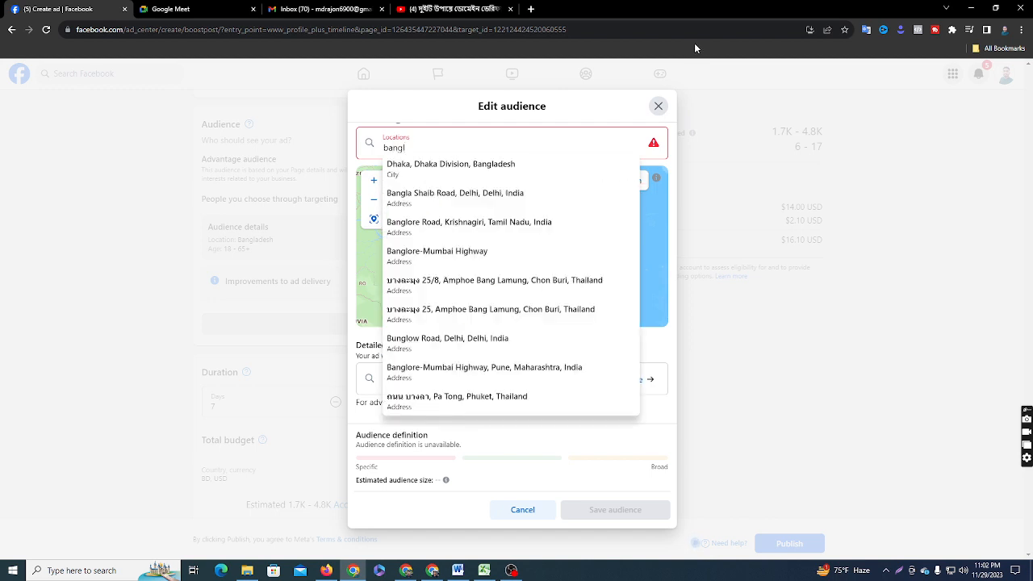
{"action": "type", "text": "adesh"}
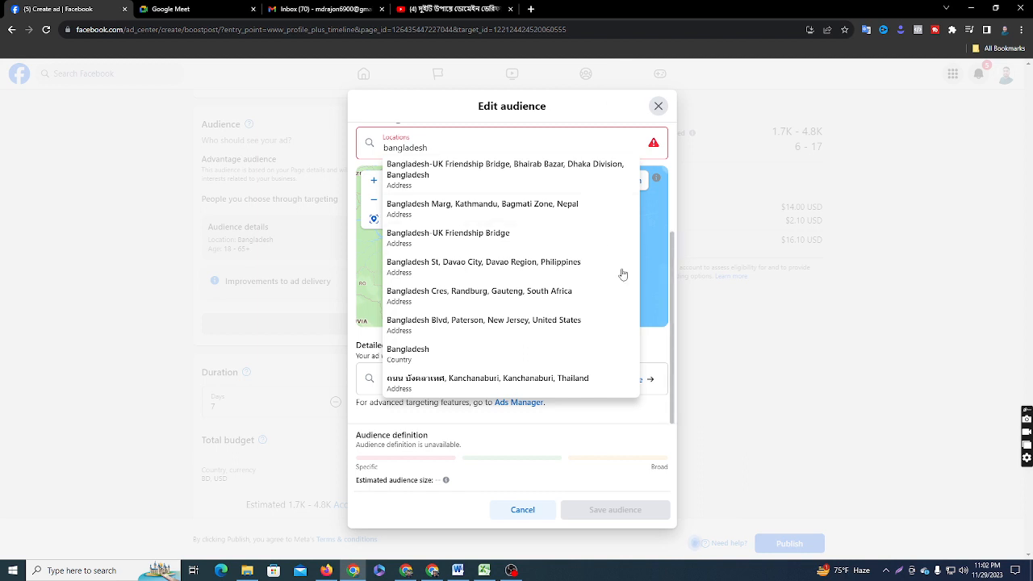
{"action": "left_click", "coordinate": [473, 355]}
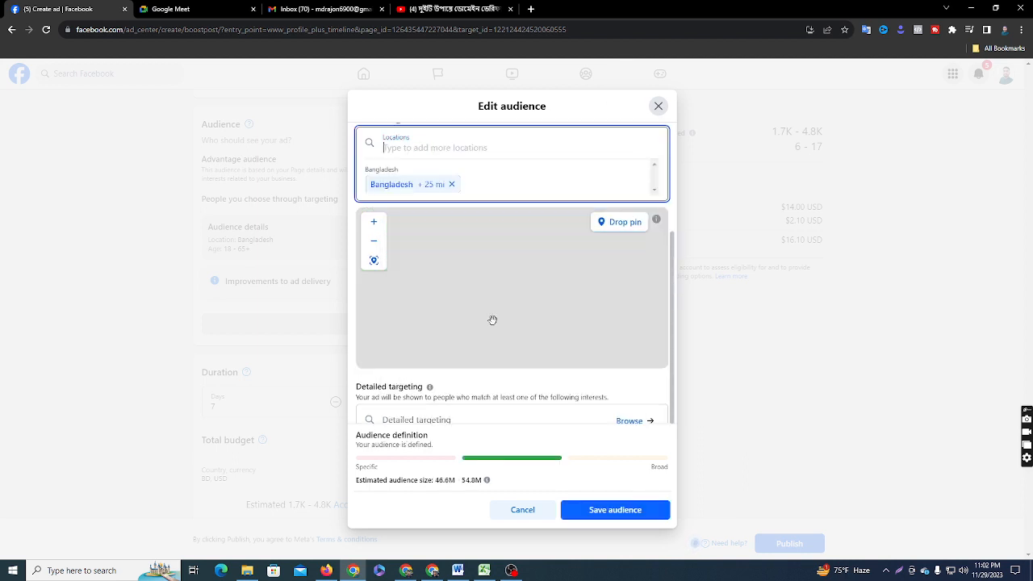
Step: Search the detailed targeting for "shoes" and add the Shoes (footwear) interest
{"action": "scroll", "coordinate": [443, 355], "scroll_direction": "down", "scroll_amount": 1}
{"action": "scroll", "coordinate": [553, 387], "scroll_direction": "down", "scroll_amount": 2}
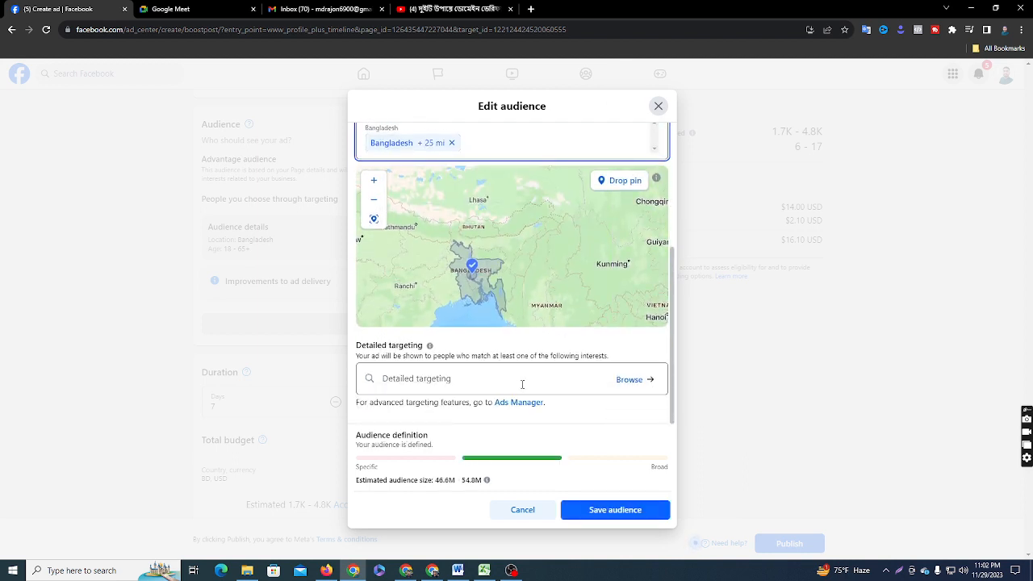
{"action": "left_click", "coordinate": [451, 382]}
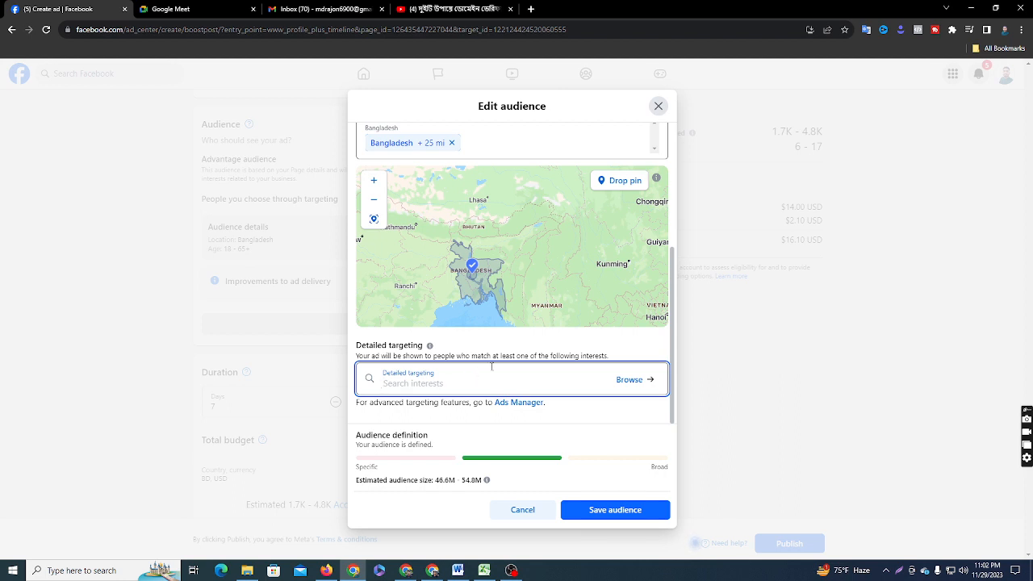
{"action": "type", "text": "s"}
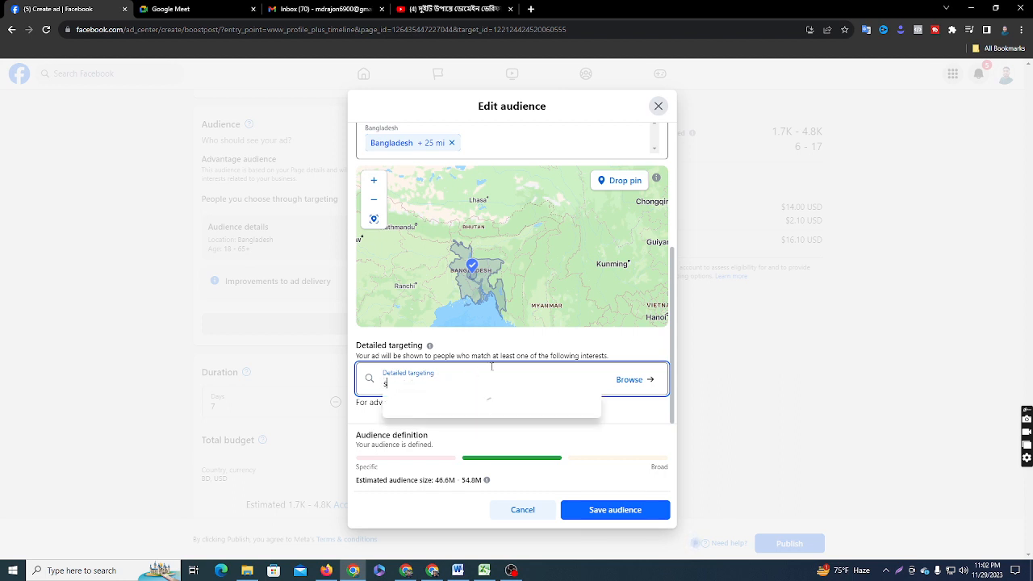
{"action": "type", "text": "hoes"}
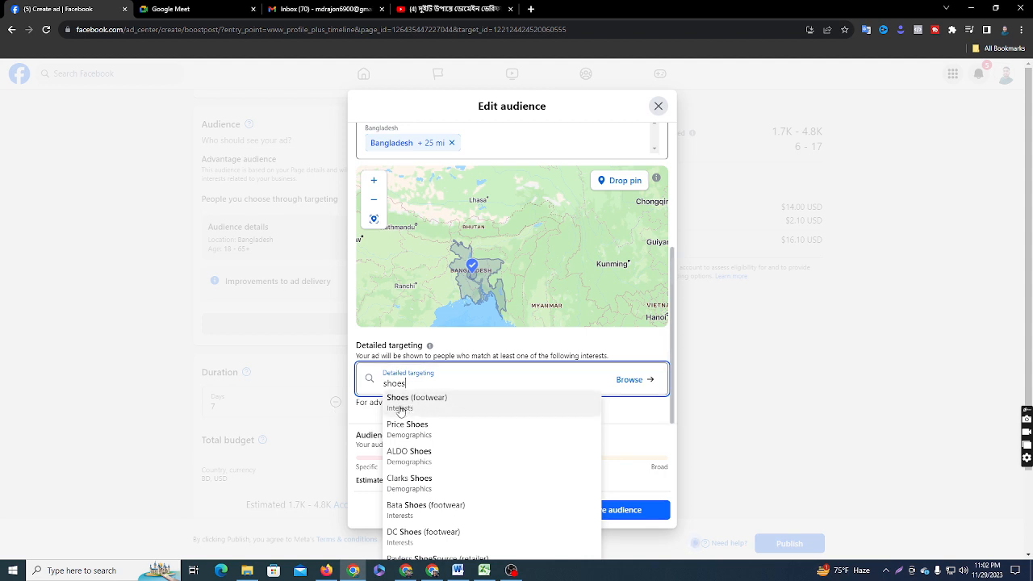
{"action": "left_click", "coordinate": [489, 409]}
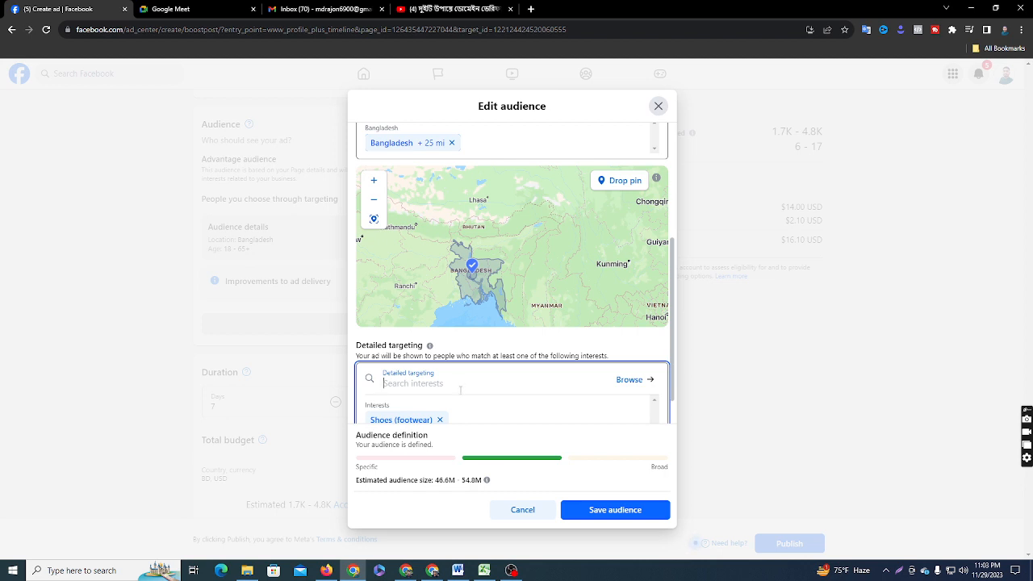
Step: Search the detailed targeting for "onli" and add the Online shopping (retail) interest
{"action": "scroll", "coordinate": [460, 390], "scroll_direction": "down", "scroll_amount": 2}
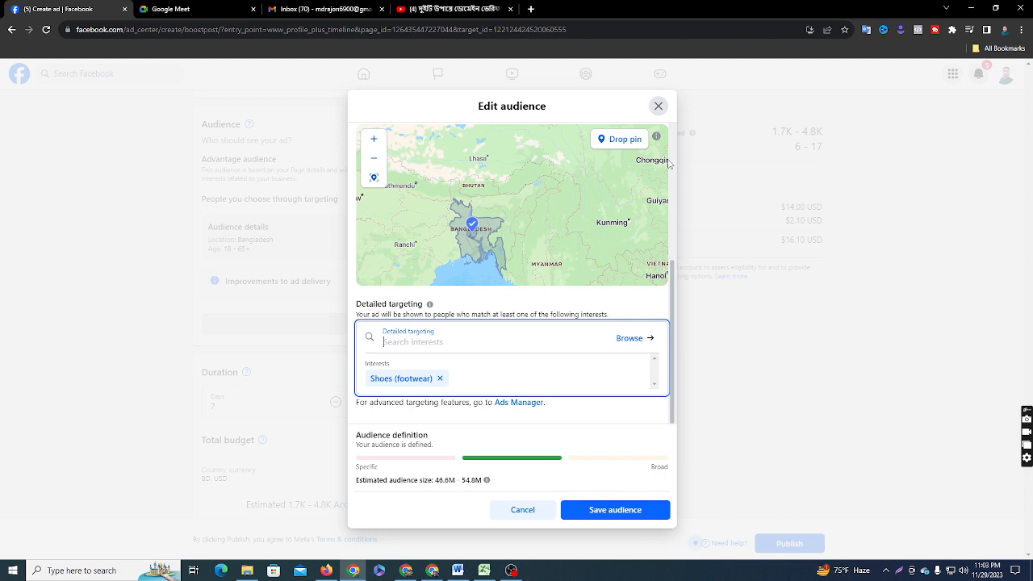
{"action": "type", "text": "onli"}
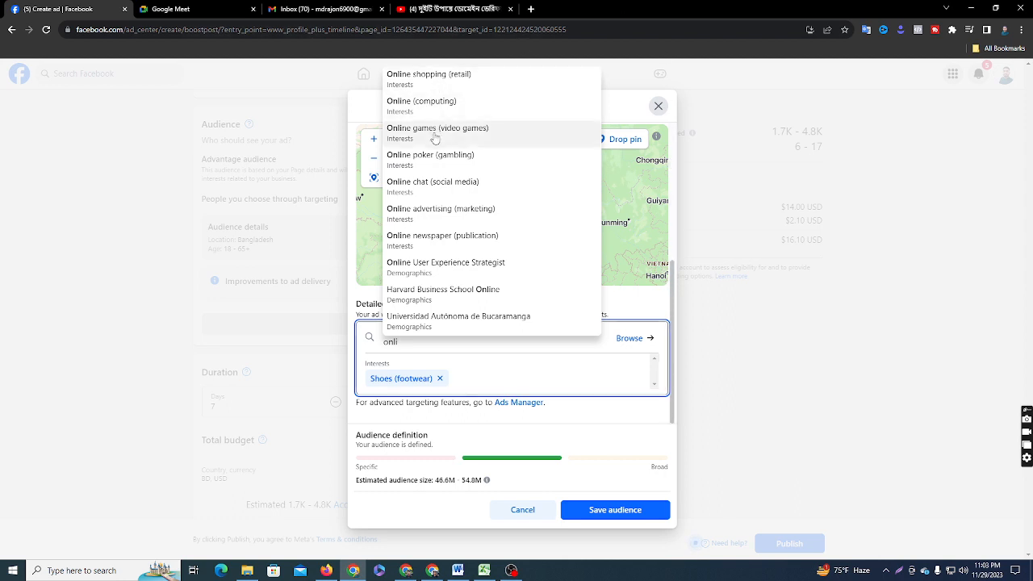
{"action": "left_click", "coordinate": [453, 78]}
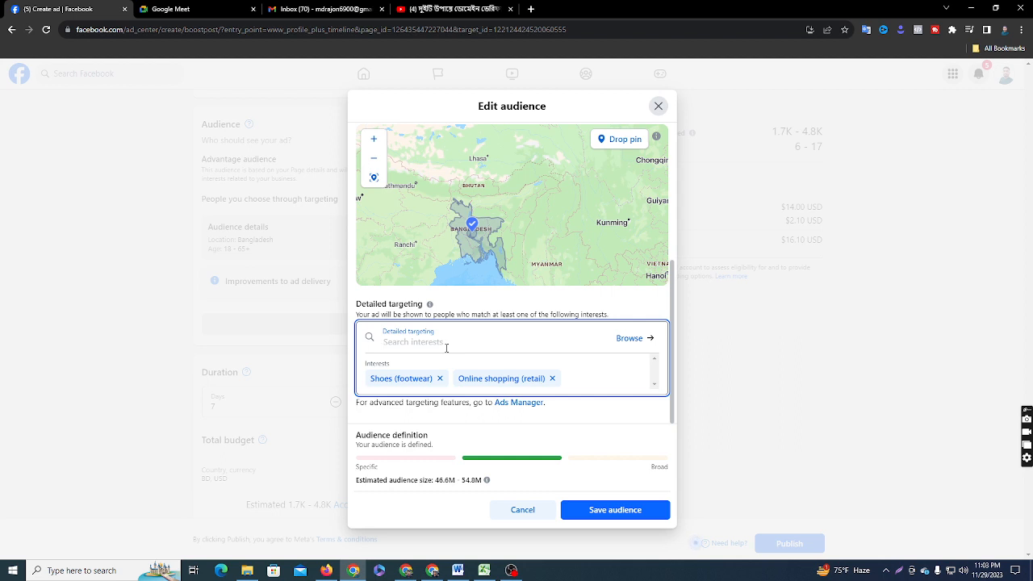
Step: Search the detailed targeting for "online shopping" and add the Online shopping demographic
{"action": "type", "text": "online"}
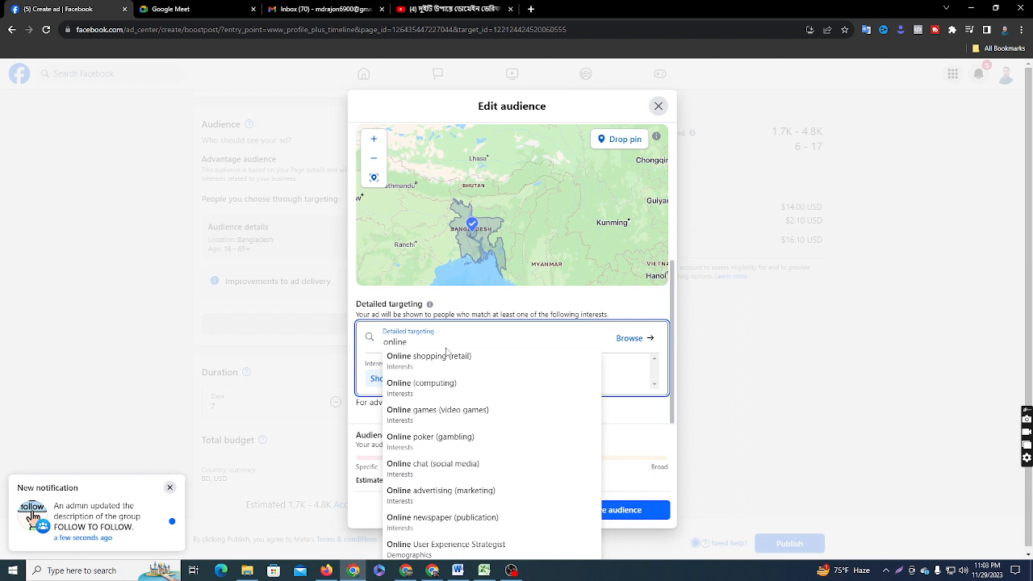
{"action": "type", "text": " shopp"}
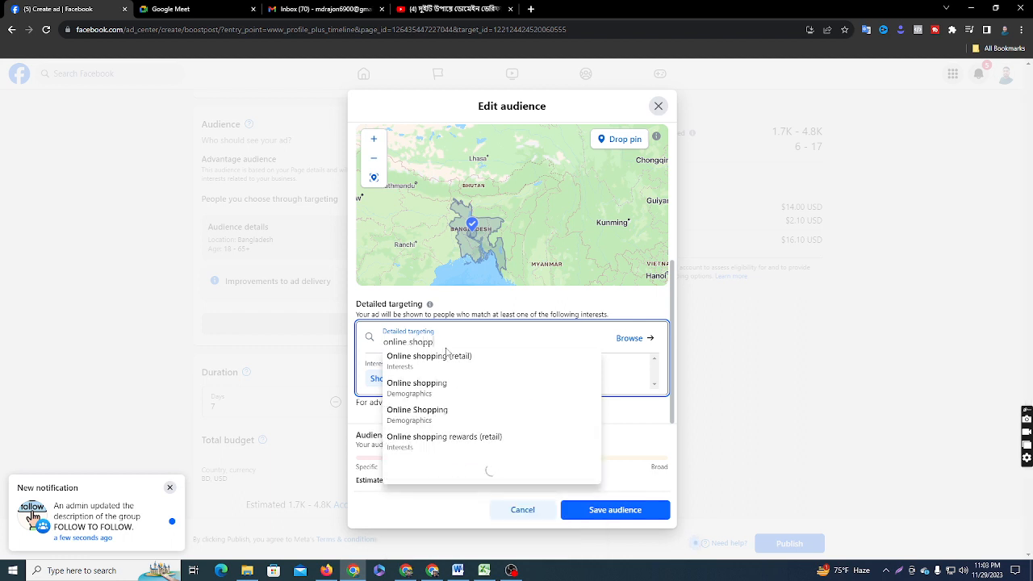
{"action": "type", "text": "ing"}
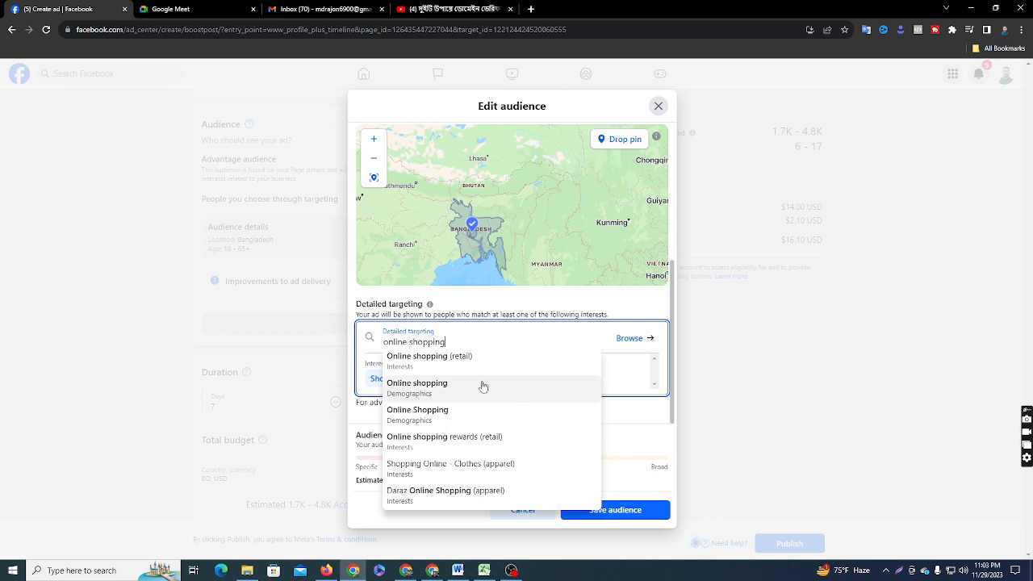
{"action": "left_click", "coordinate": [457, 385]}
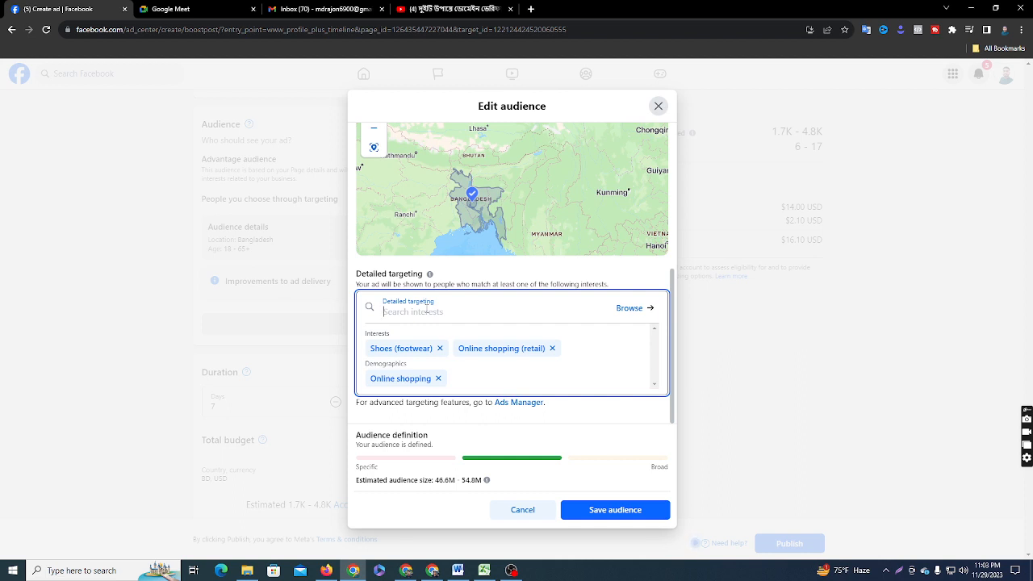
Step: Search the detailed targeting for "eng", add the Engaged Shoppers behavior, and save the audience
{"action": "type", "text": "en"}
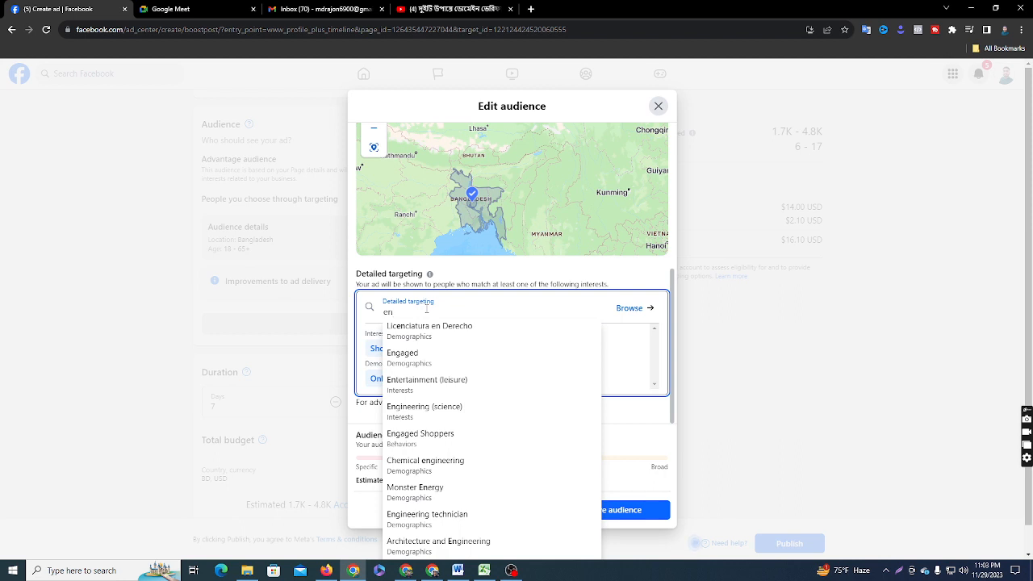
{"action": "type", "text": "g"}
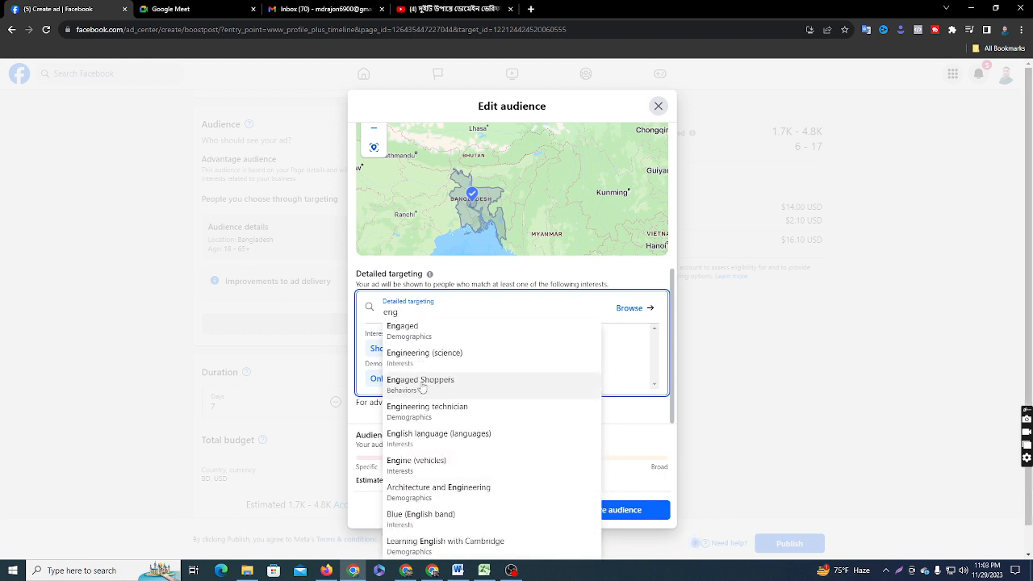
{"action": "left_click", "coordinate": [446, 386]}
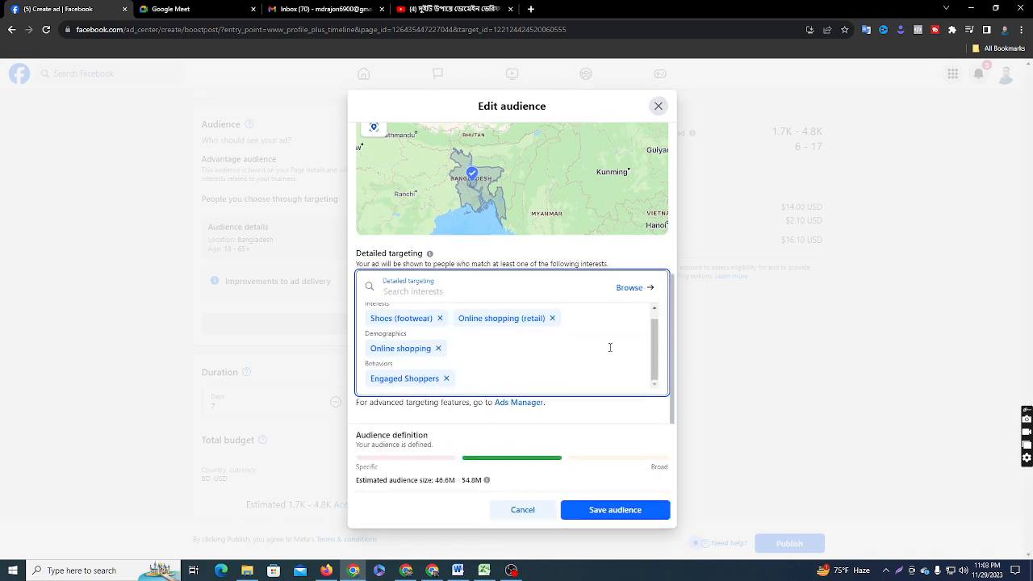
{"action": "left_click", "coordinate": [626, 516]}
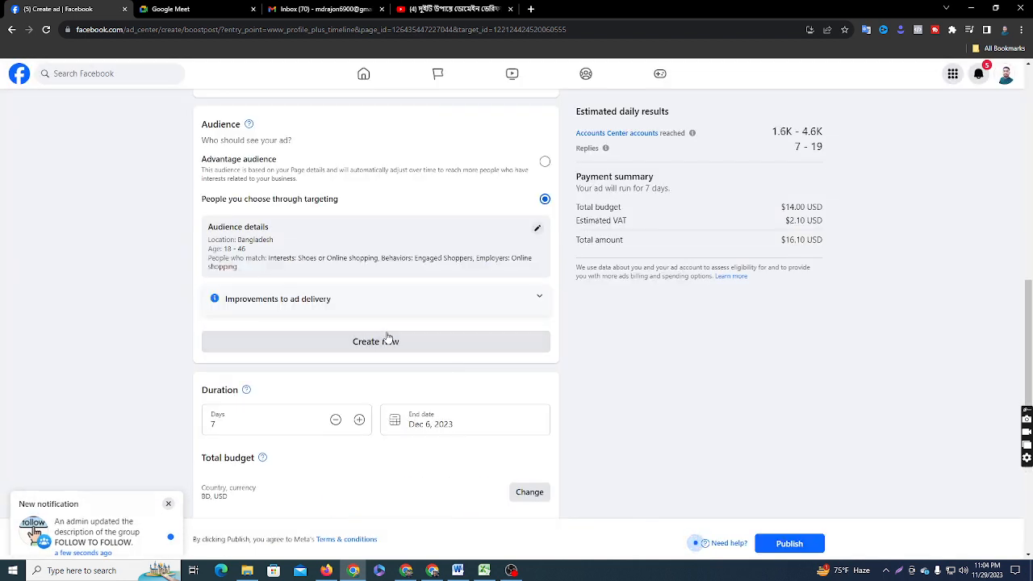
Step: Frame the ad's Duration days setting with a screen-capture selection to point it out, and dismiss the capture
{"action": "scroll", "coordinate": [464, 474], "scroll_direction": "down", "scroll_amount": 3}
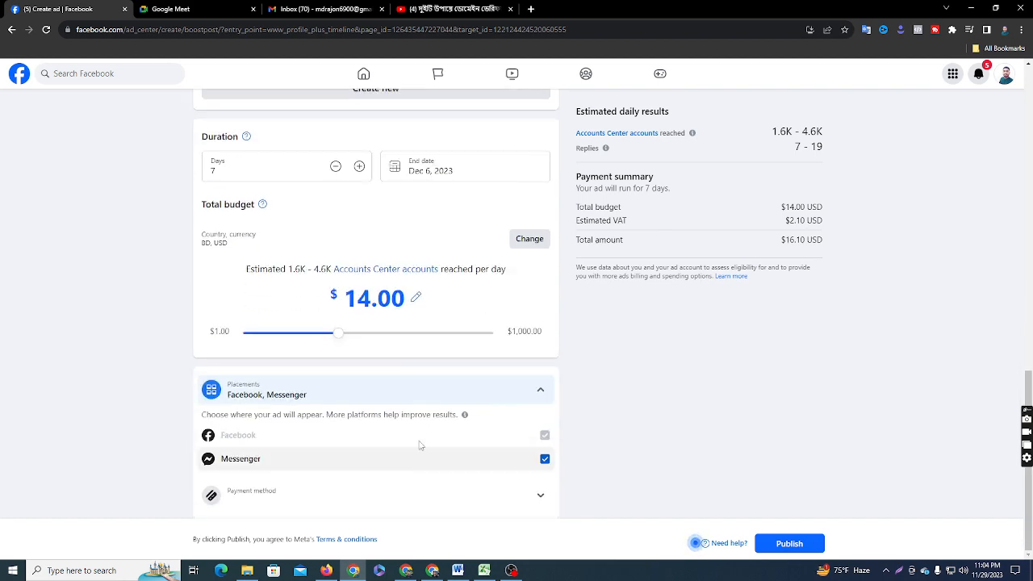
{"action": "scroll", "coordinate": [420, 444], "scroll_direction": "up", "scroll_amount": 2}
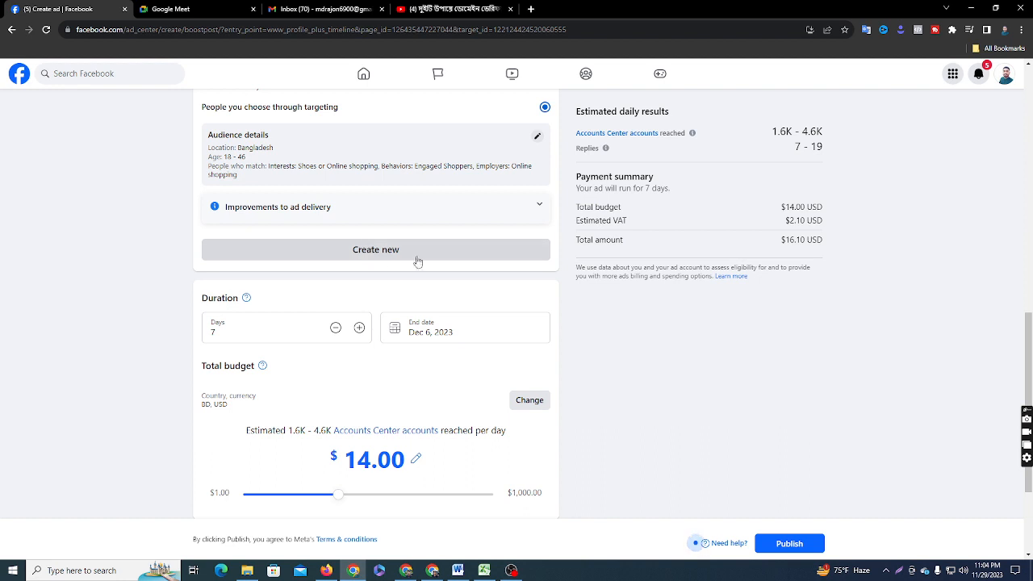
{"action": "scroll", "coordinate": [252, 326], "scroll_direction": "down", "scroll_amount": 1}
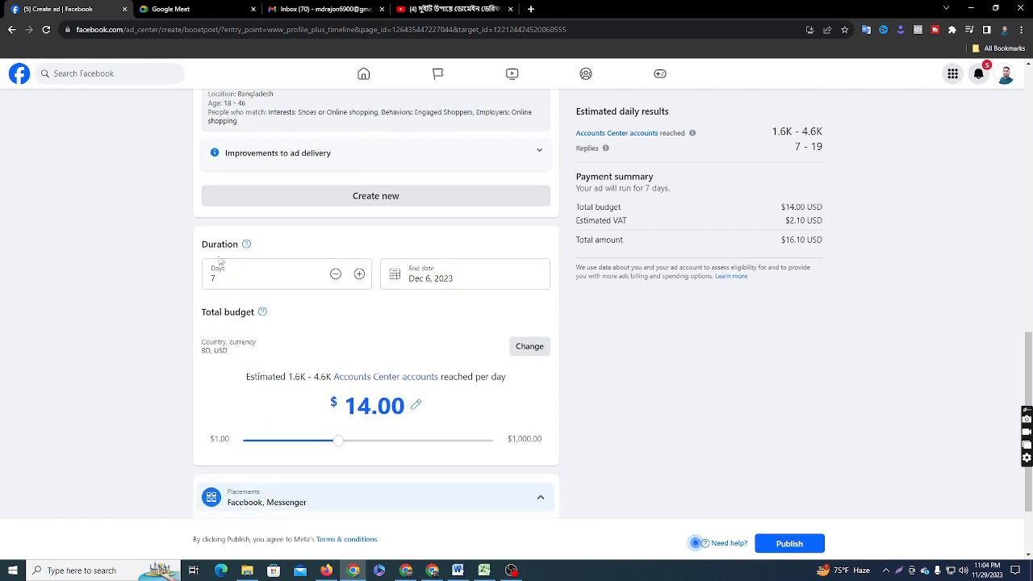
{"action": "left_click", "coordinate": [898, 570]}
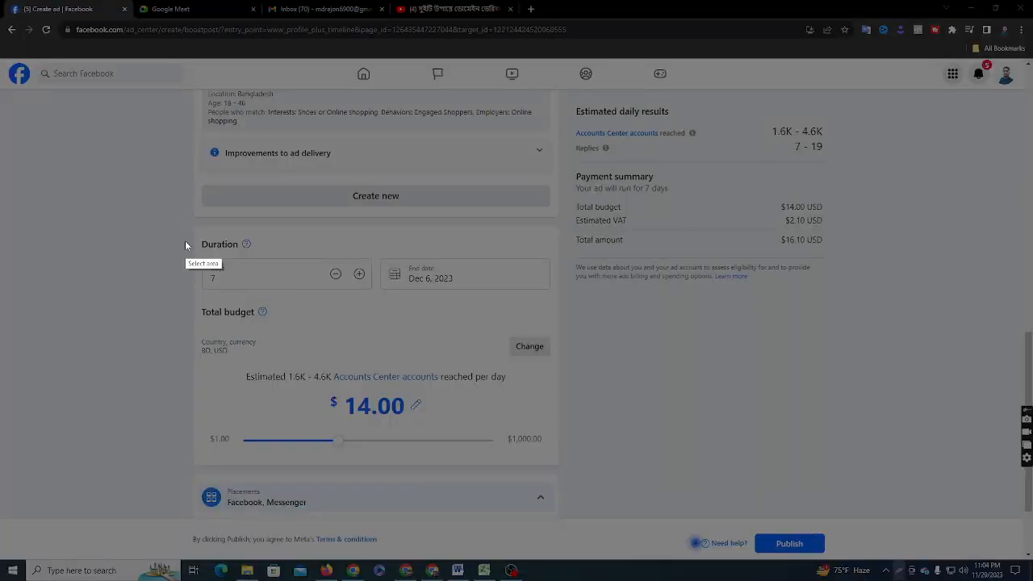
{"action": "left_click_drag", "start_coordinate": [181, 226], "coordinate": [376, 299]}
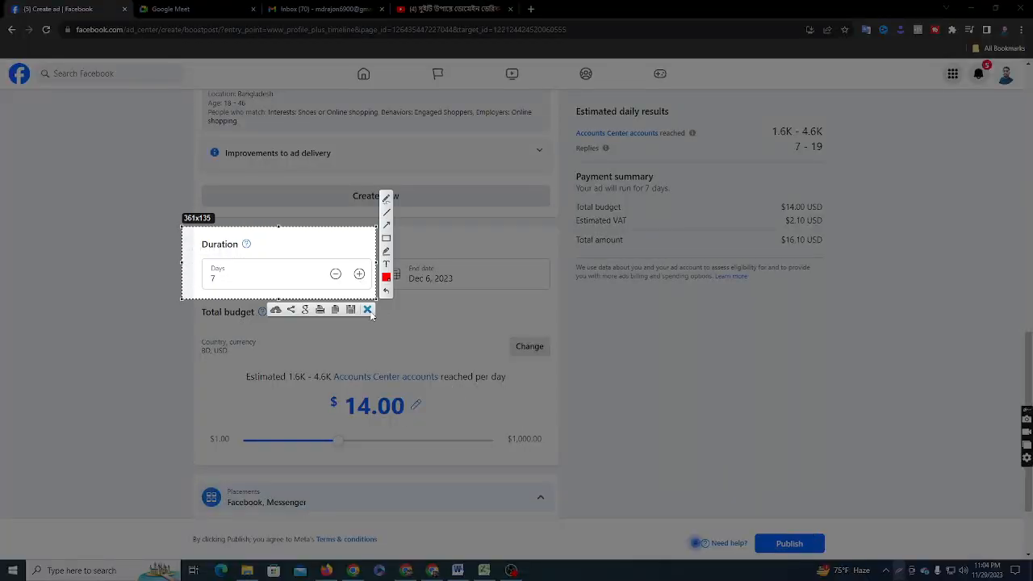
{"action": "left_click", "coordinate": [369, 312]}
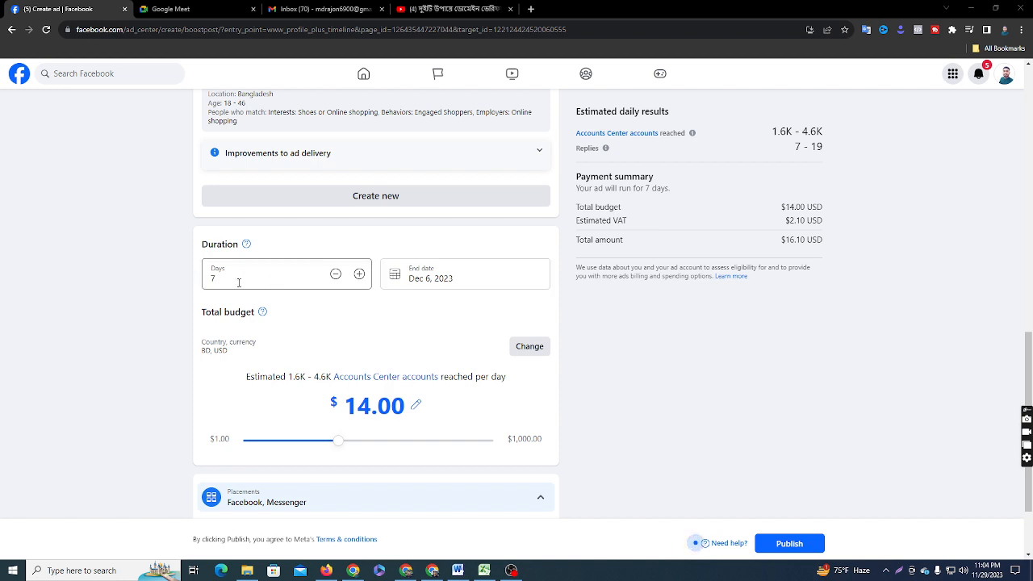
Step: Set the ad's duration to 10 days
{"action": "left_click_drag", "start_coordinate": [239, 280], "coordinate": [198, 286]}
{"action": "key", "text": "BackSpace"}
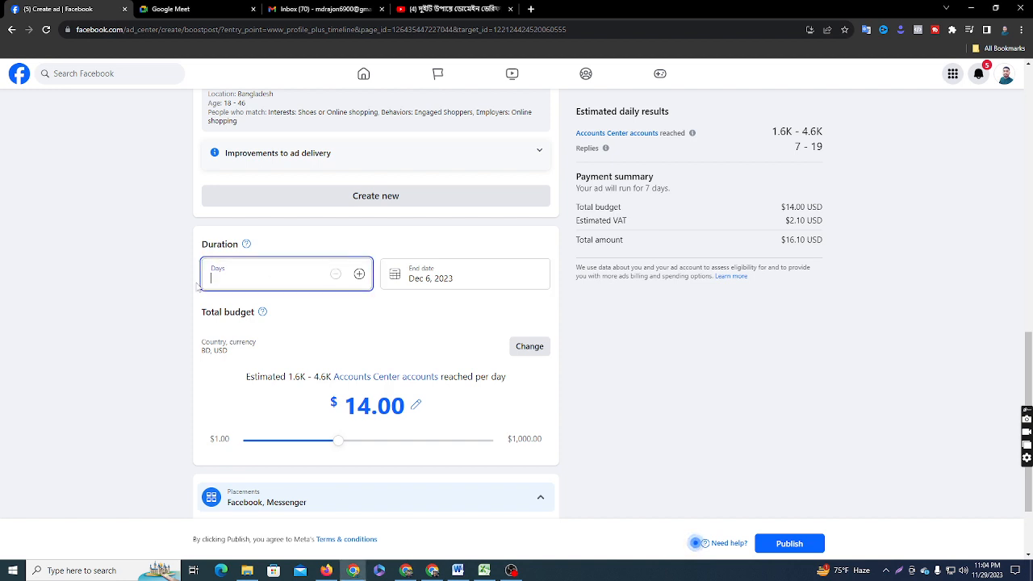
{"action": "type", "text": "10"}
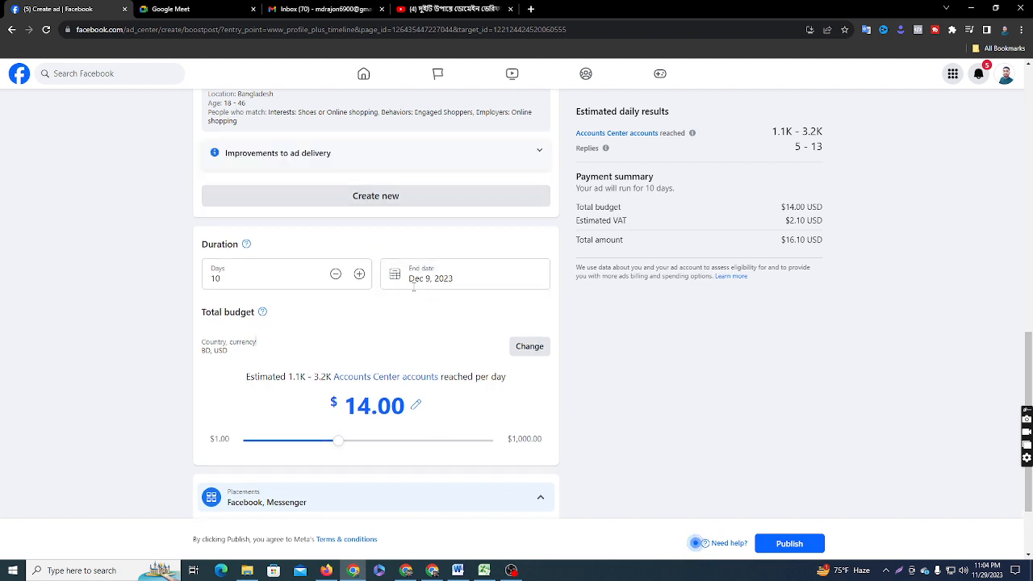
Step: Frame the Total budget section with a screen-capture selection to point it out, and dismiss the capture
{"action": "scroll", "coordinate": [415, 339], "scroll_direction": "down", "scroll_amount": 1}
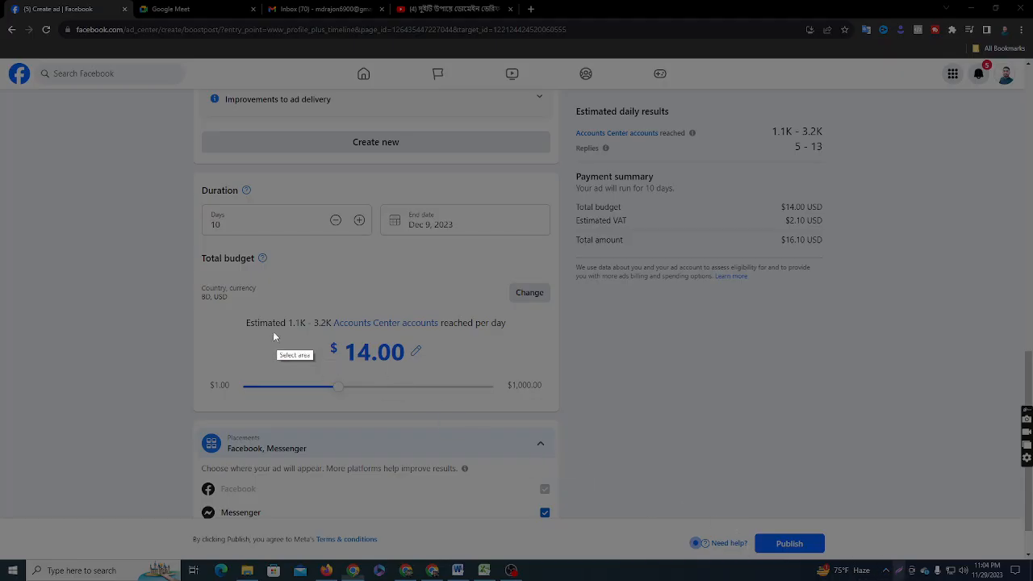
{"action": "mouse_move", "coordinate": [183, 244]}
{"action": "left_mouse_down"}
{"action": "mouse_move", "coordinate": [242, 273]}
{"action": "mouse_move", "coordinate": [563, 349]}
{"action": "mouse_move", "coordinate": [565, 422]}
{"action": "left_mouse_up"}
{"action": "left_click", "coordinate": [557, 434]}
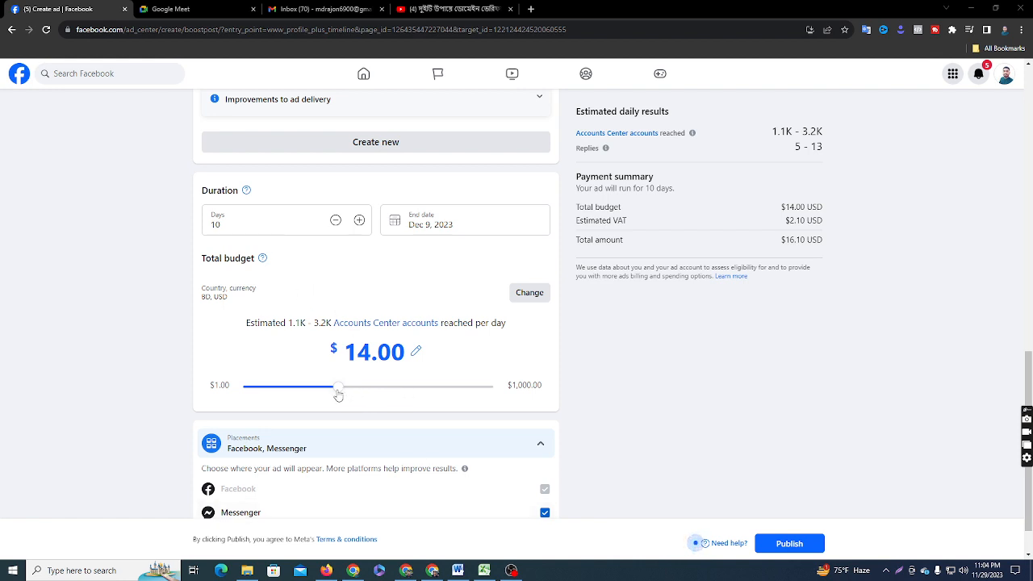
Step: Try a total budget of $25.00 for the ad
{"action": "left_click_drag", "start_coordinate": [338, 393], "coordinate": [365, 396]}
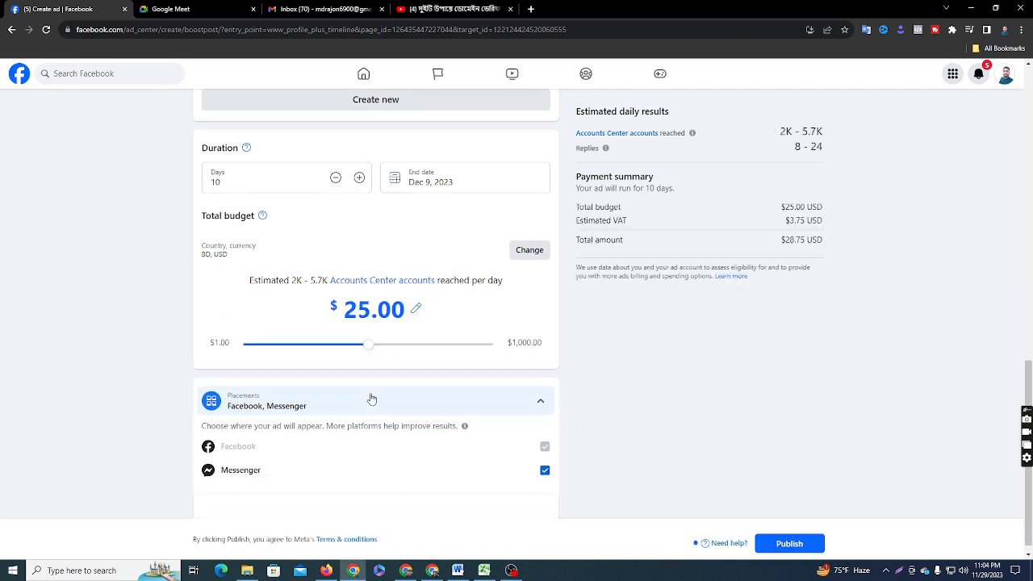
{"action": "left_click", "coordinate": [382, 347]}
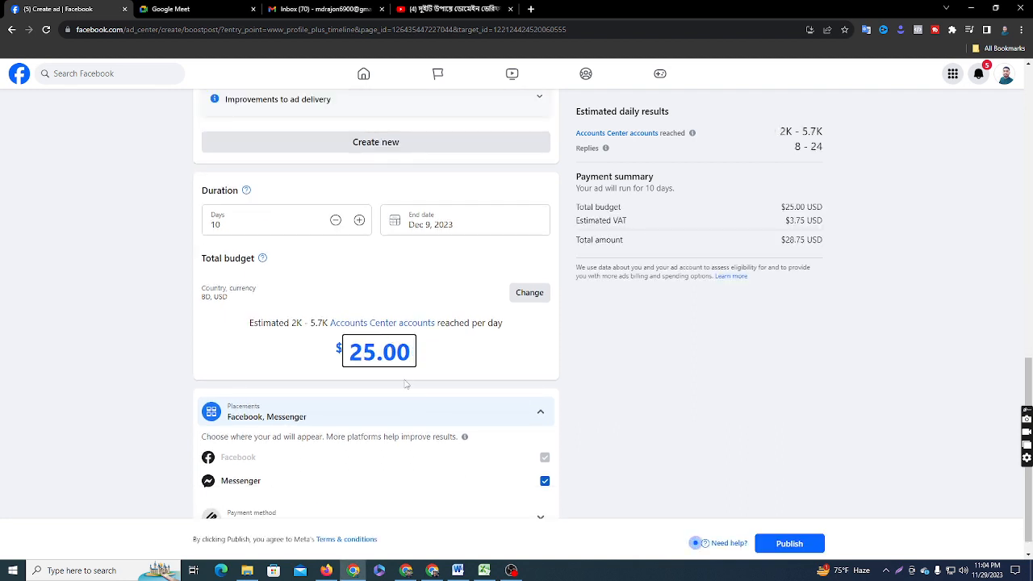
{"action": "left_click", "coordinate": [447, 347]}
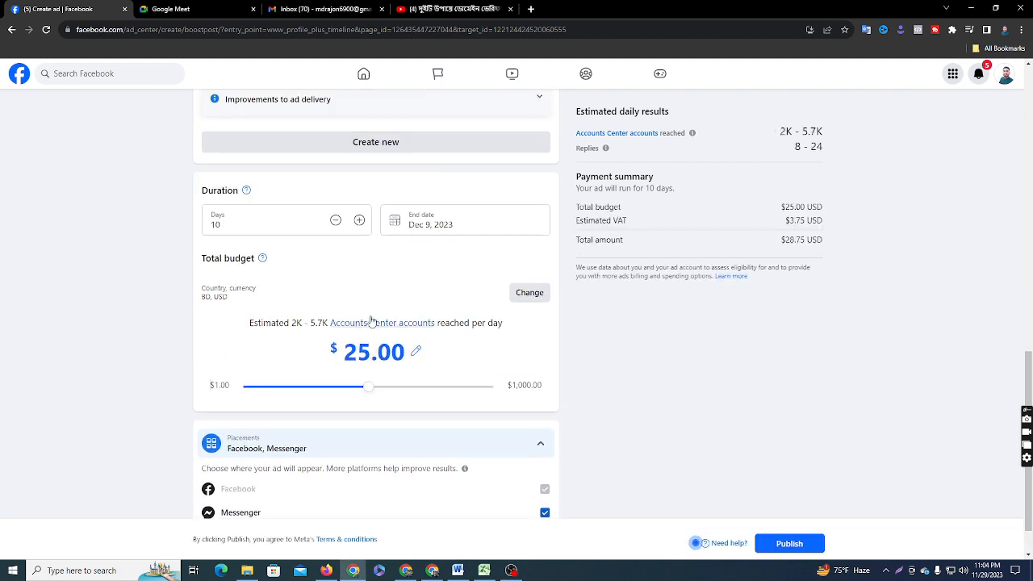
Step: Set the ad's total budget to $50.00
{"action": "left_click", "coordinate": [371, 353]}
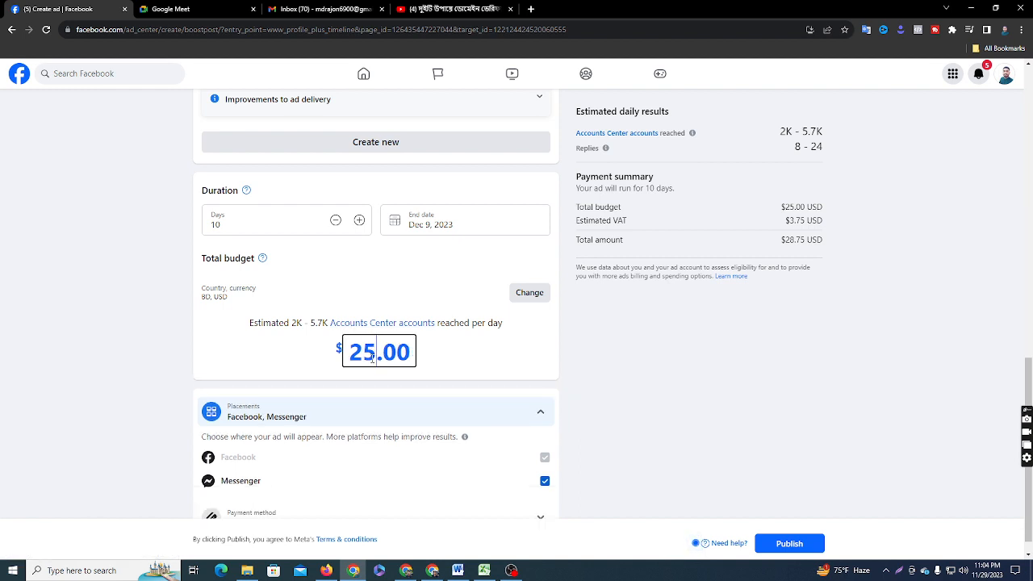
{"action": "key", "text": "BackSpace"}
{"action": "key", "text": "BackSpace"}
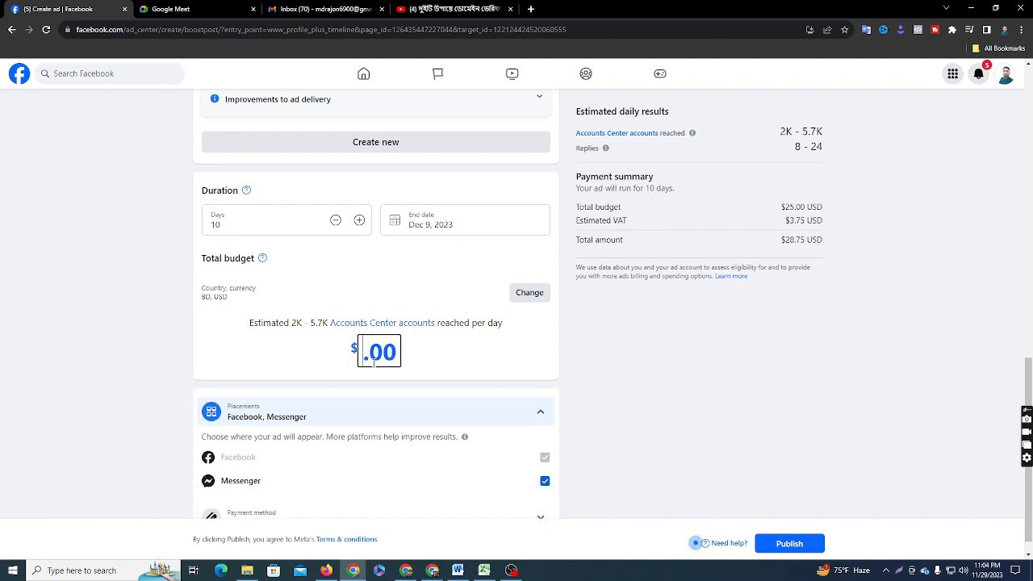
{"action": "type", "text": "50"}
{"action": "left_click", "coordinate": [469, 366]}
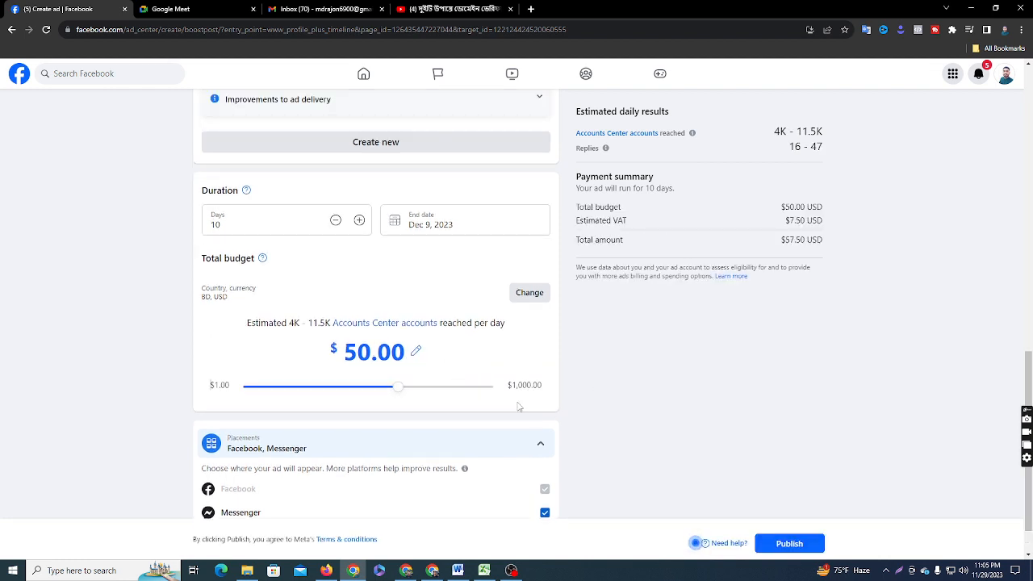
Step: Expand the payment method section to examine its options, and collapse it again
{"action": "scroll", "coordinate": [434, 412], "scroll_direction": "down", "scroll_amount": 1}
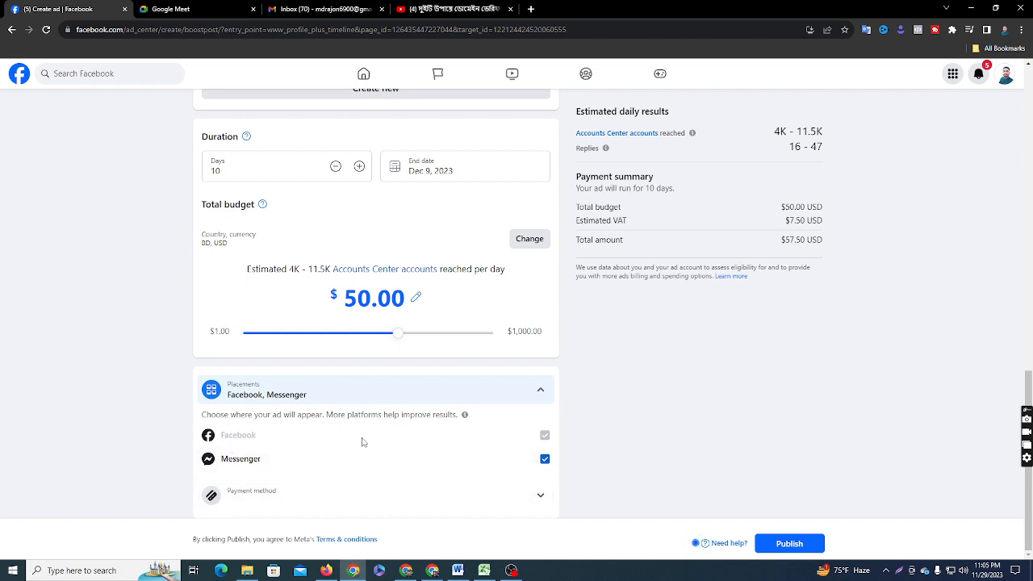
{"action": "left_click", "coordinate": [541, 497]}
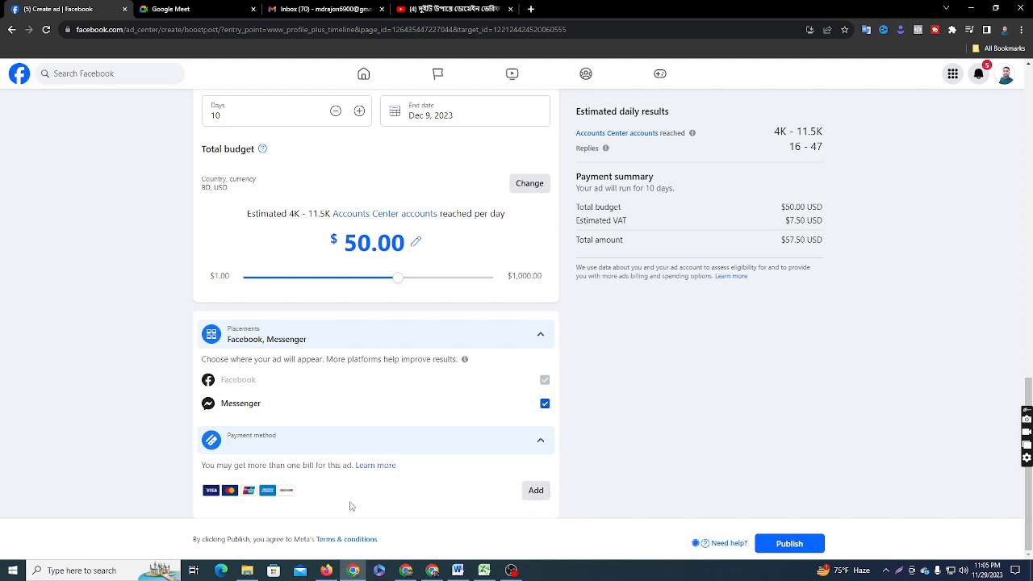
{"action": "left_click", "coordinate": [541, 445]}
Step: Frame the ad preview with a screen-capture selection to point it out, and dismiss the capture
{"action": "scroll", "coordinate": [689, 409], "scroll_direction": "up", "scroll_amount": 4}
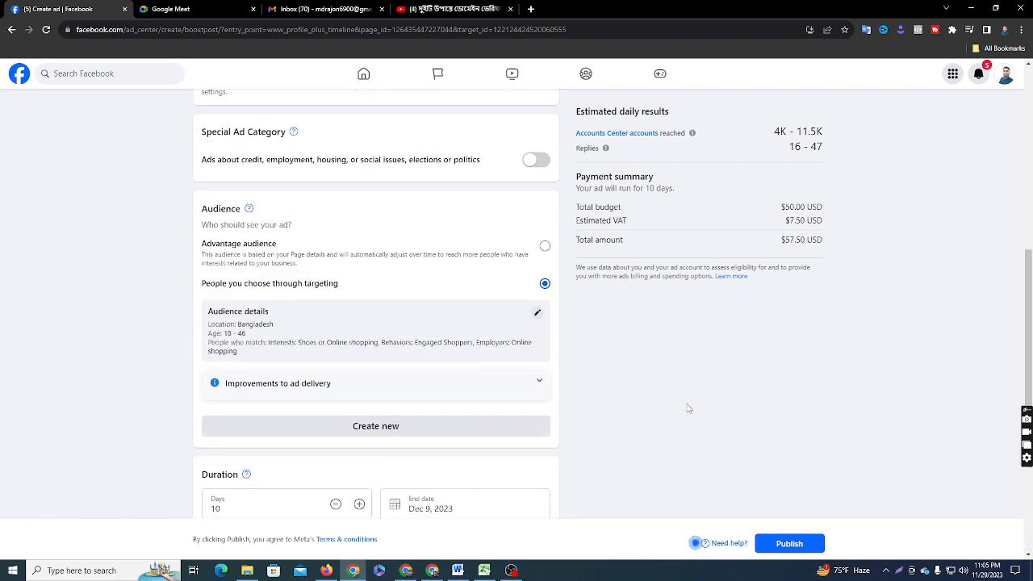
{"action": "scroll", "coordinate": [689, 409], "scroll_direction": "up", "scroll_amount": 6}
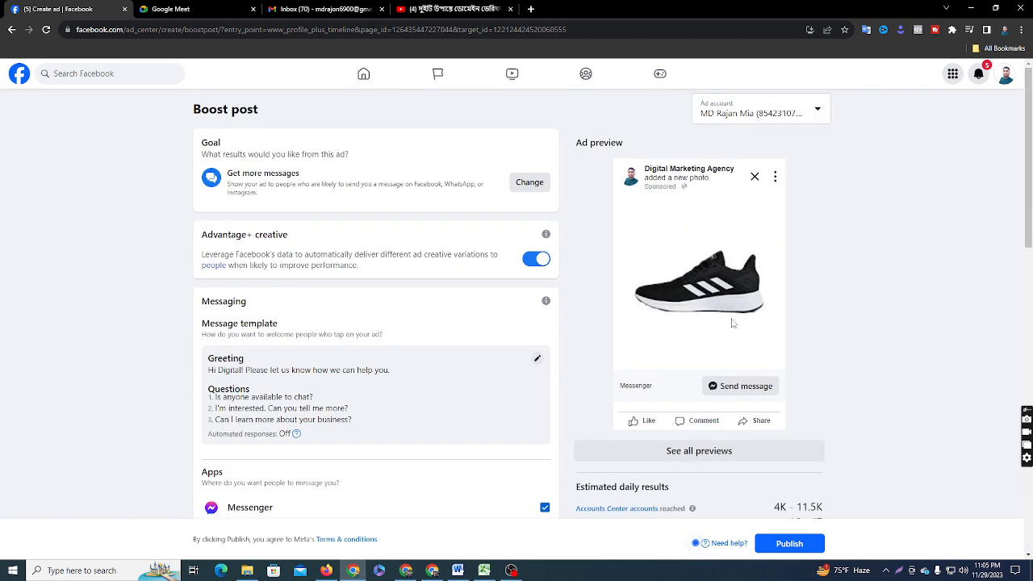
{"action": "key", "text": "Print"}
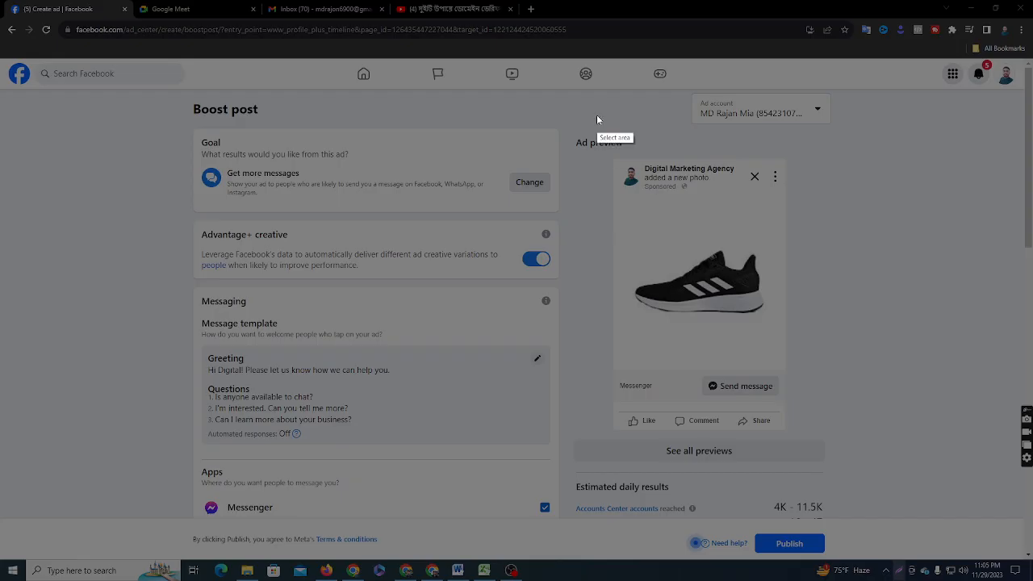
{"action": "left_click_drag", "start_coordinate": [597, 115], "coordinate": [788, 427]}
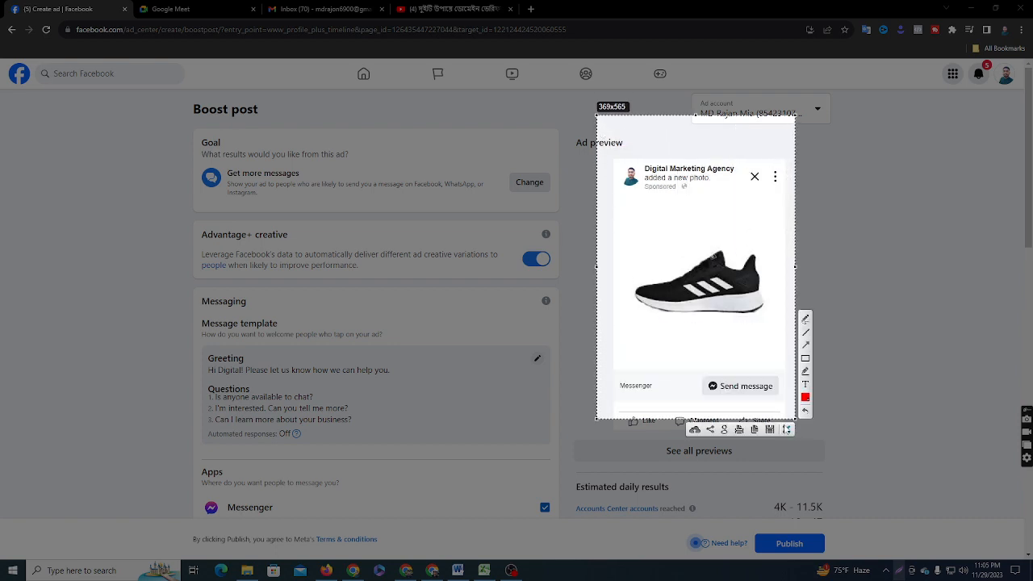
{"action": "key", "text": "ctrl+c"}
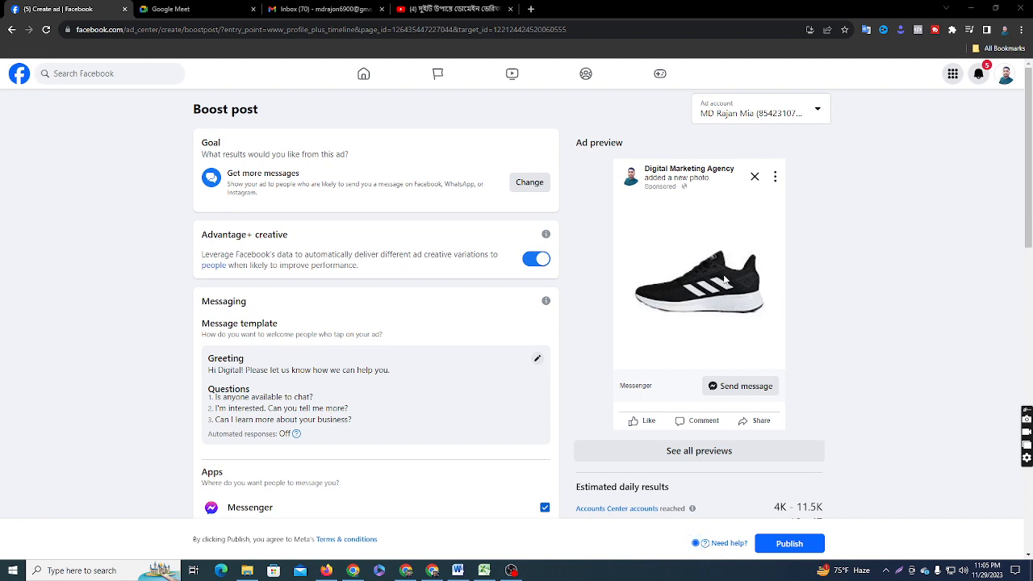
Step: Frame the estimated daily results and payment summary with a screen-capture selection, and dismiss the capture
{"action": "scroll", "coordinate": [742, 295], "scroll_direction": "down", "scroll_amount": 3}
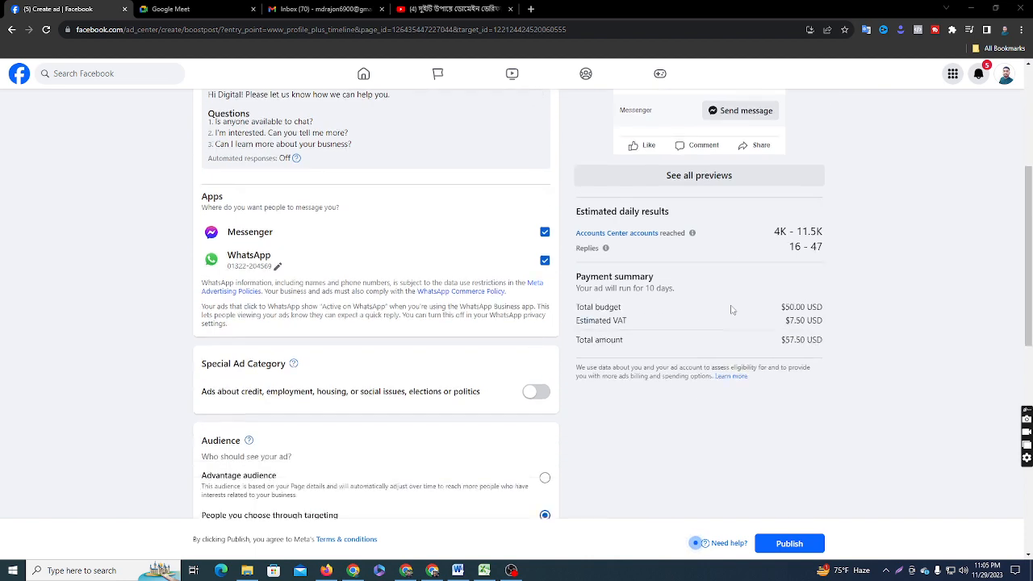
{"action": "left_click", "coordinate": [898, 571]}
{"action": "left_click_drag", "start_coordinate": [534, 179], "coordinate": [880, 466]}
{"action": "left_click", "coordinate": [870, 474]}
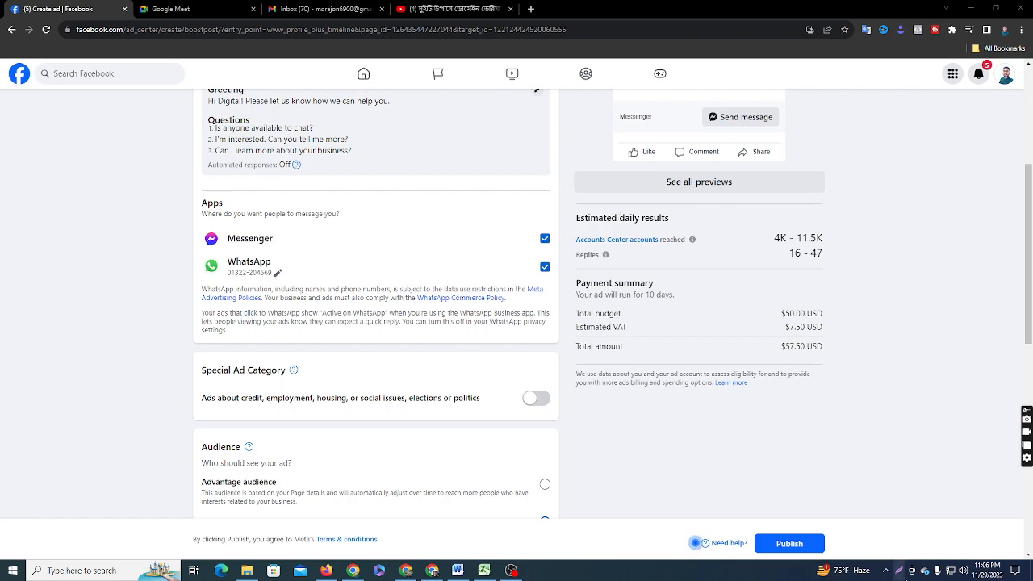
Step: Frame the estimated Accounts Center accounts reached with a screen-capture selection, and dismiss the capture
{"action": "left_click", "coordinate": [901, 571]}
{"action": "left_click_drag", "start_coordinate": [766, 202], "coordinate": [850, 246]}
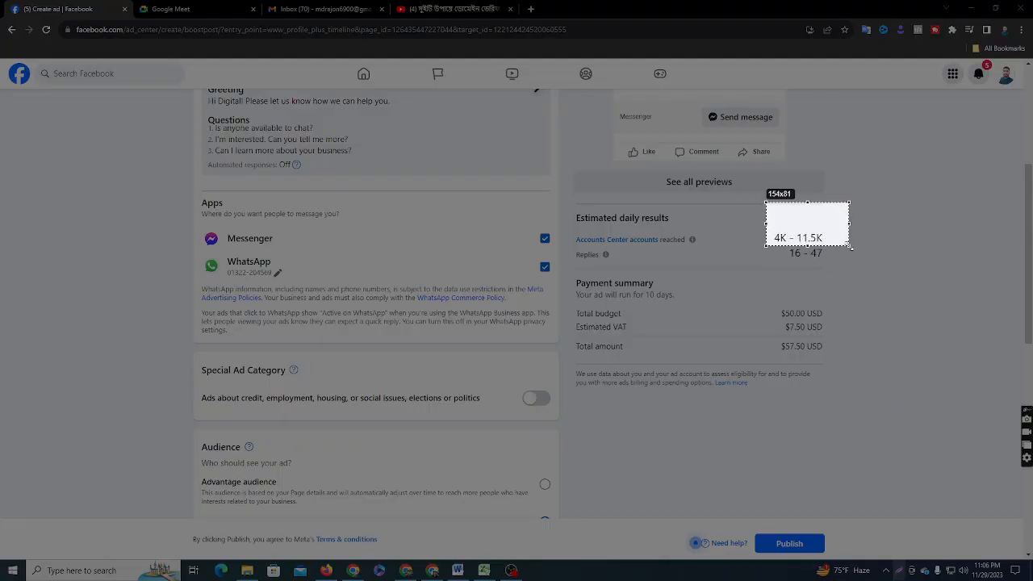
{"action": "left_click", "coordinate": [840, 256]}
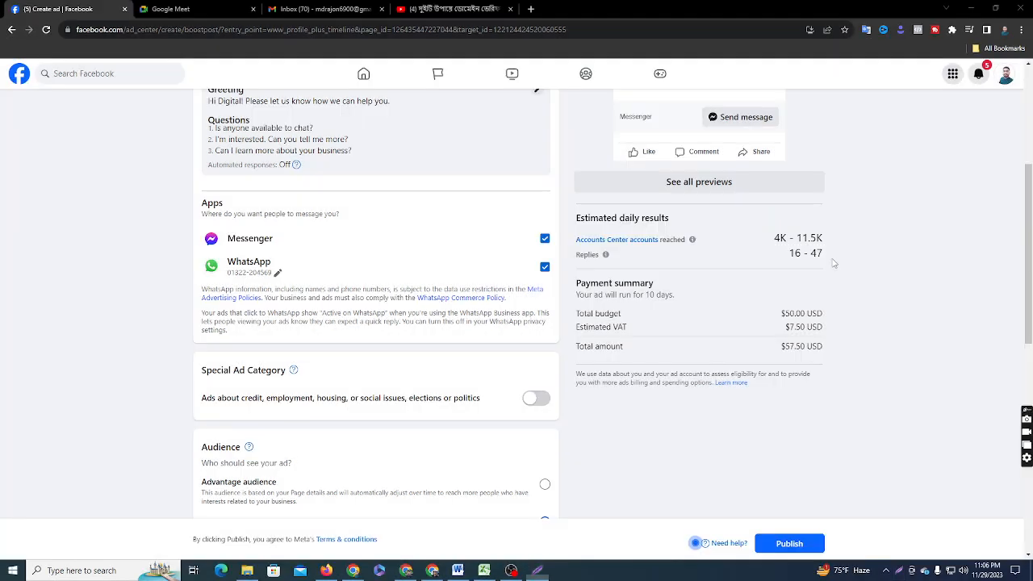
Step: Frame the estimated daily reach and replies figures with a screen-capture selection, and dismiss the capture
{"action": "left_click", "coordinate": [886, 571]}
{"action": "left_click", "coordinate": [971, 485]}
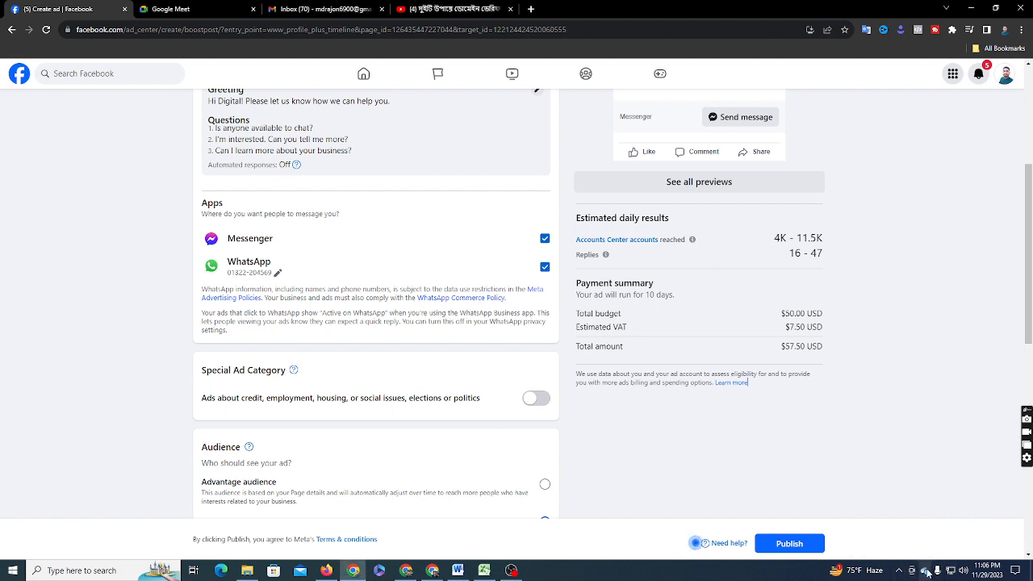
{"action": "left_click", "coordinate": [901, 571]}
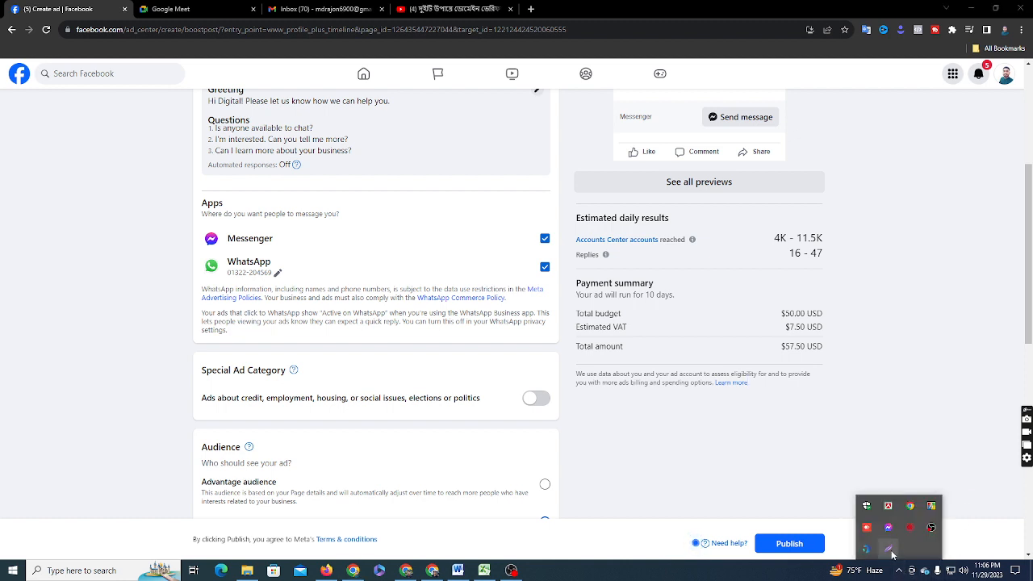
{"action": "left_click", "coordinate": [888, 549]}
{"action": "left_click_drag", "start_coordinate": [747, 202], "coordinate": [879, 298]}
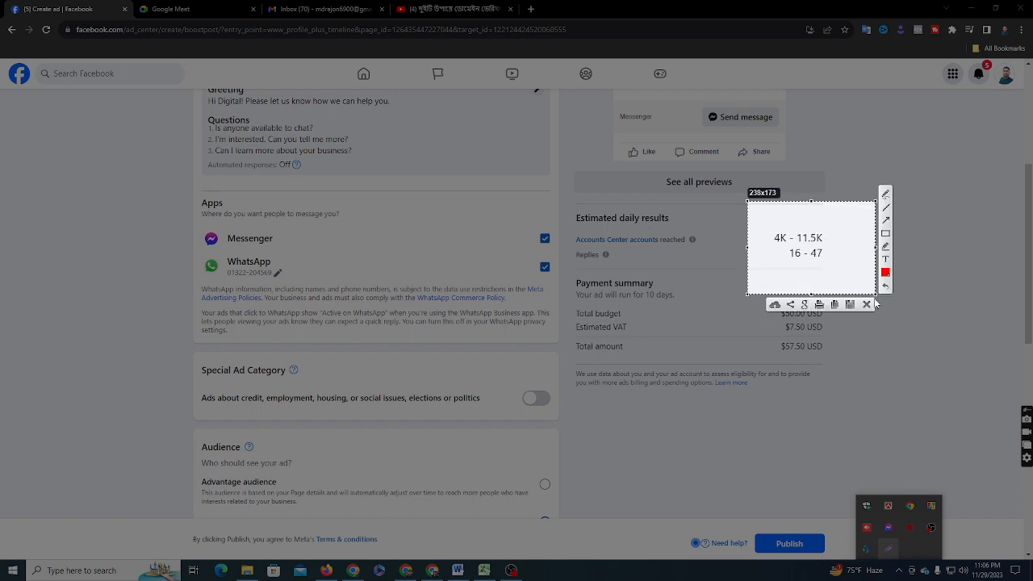
{"action": "left_click", "coordinate": [870, 307]}
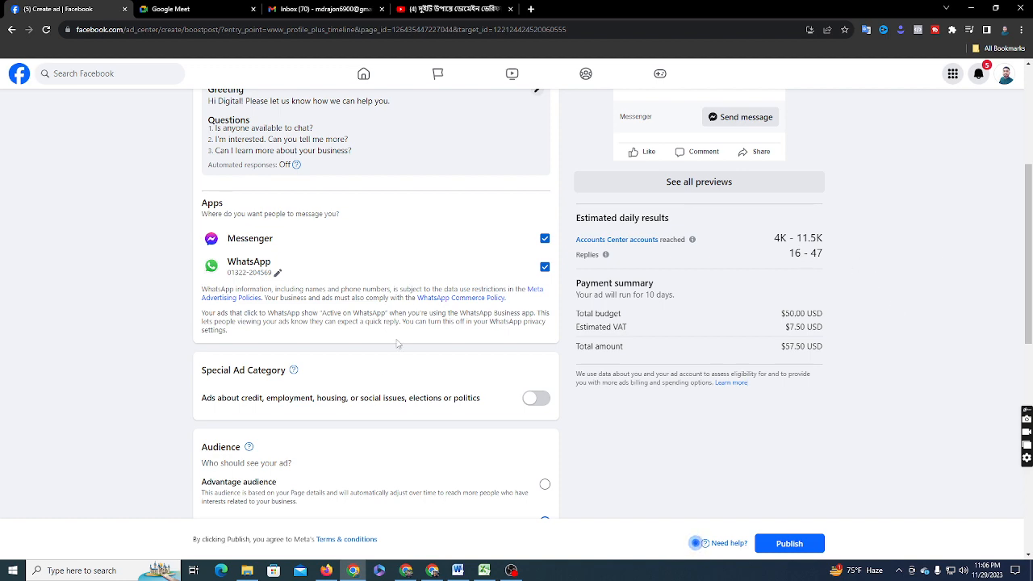
Step: Frame the total budget, estimated VAT and total amount figures in the payment summary with a screen-capture selection, and dismiss the capture
{"action": "scroll", "coordinate": [710, 331], "scroll_direction": "down", "scroll_amount": 2}
{"action": "scroll", "coordinate": [709, 331], "scroll_direction": "up", "scroll_amount": 3}
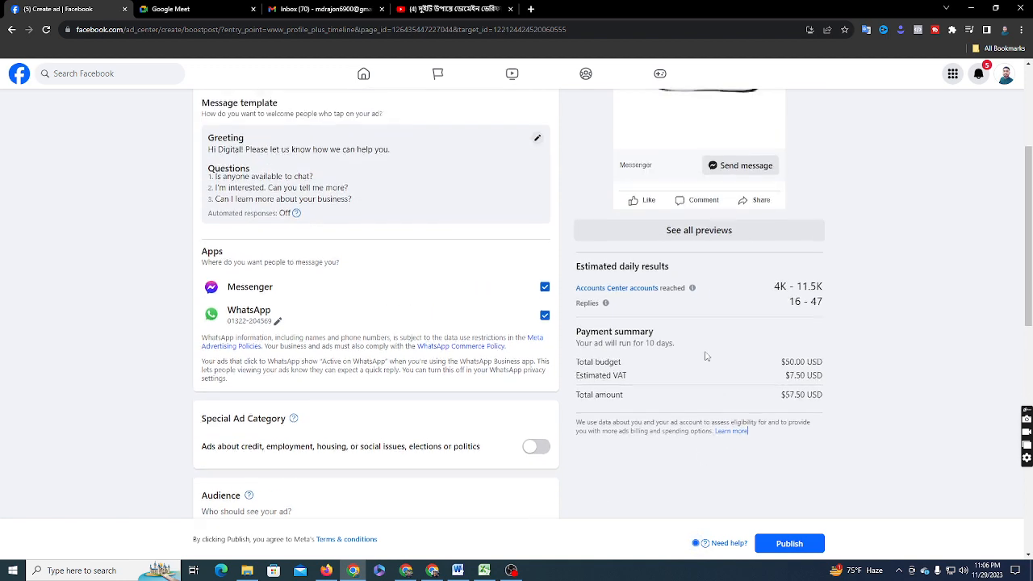
{"action": "scroll", "coordinate": [777, 362], "scroll_direction": "down", "scroll_amount": 1}
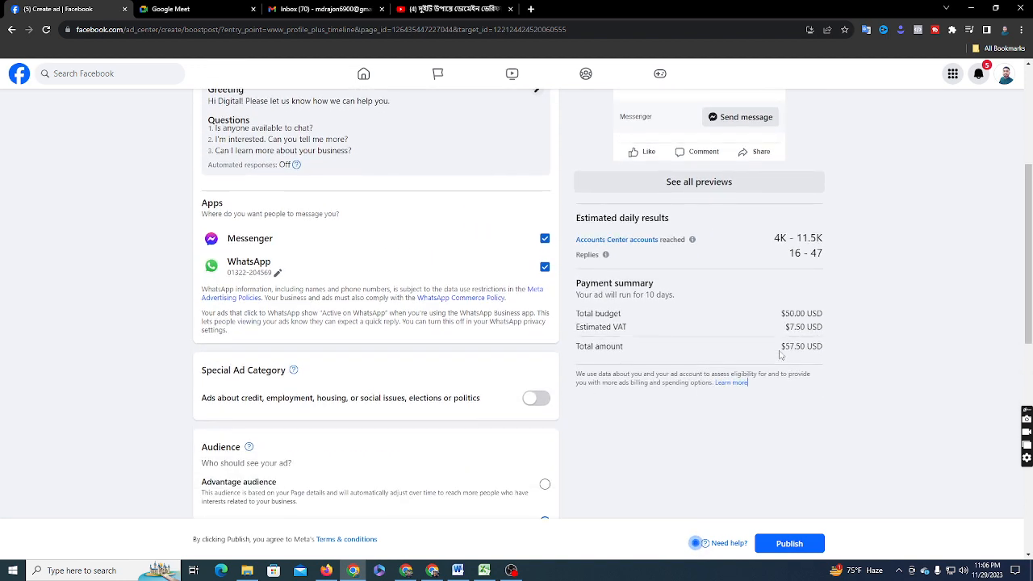
{"action": "left_click", "coordinate": [900, 571]}
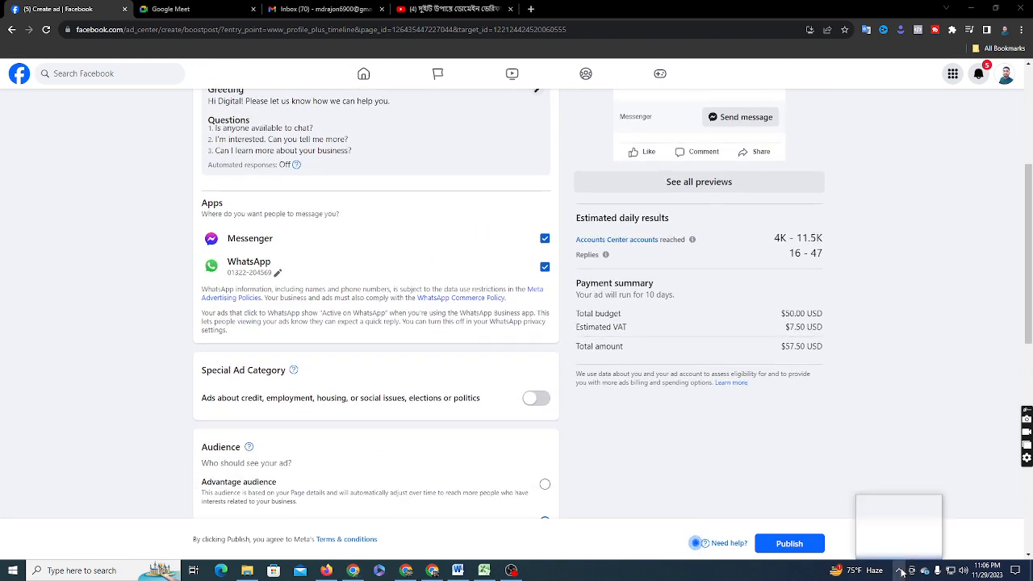
{"action": "left_click", "coordinate": [893, 552]}
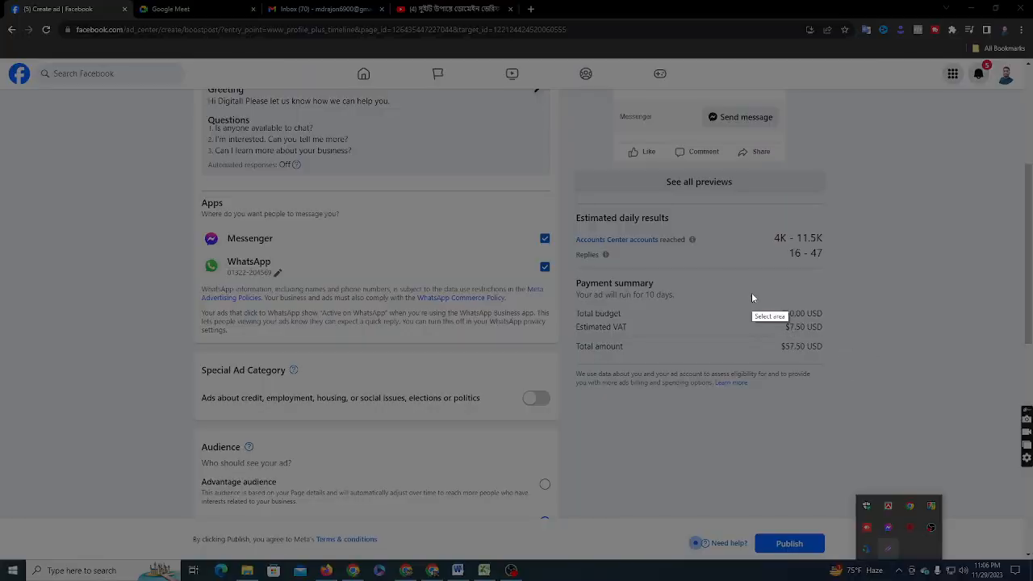
{"action": "left_click_drag", "start_coordinate": [752, 292], "coordinate": [879, 371]}
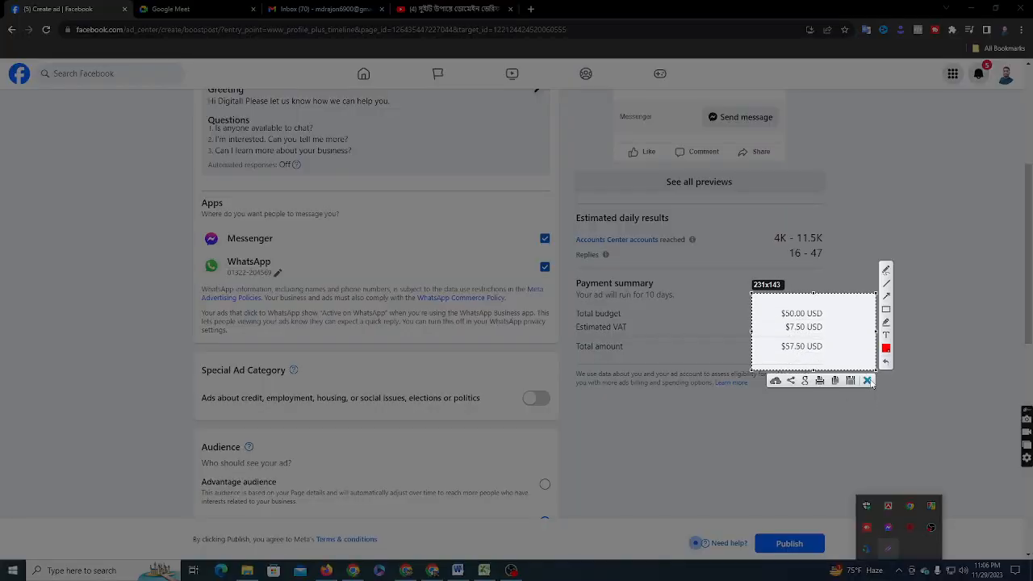
{"action": "left_click", "coordinate": [869, 382]}
Step: Start publishing the boosted post and continue to the card details form with debit or credit card as the payment method
{"action": "scroll", "coordinate": [763, 418], "scroll_direction": "down", "scroll_amount": 2}
{"action": "scroll", "coordinate": [807, 419], "scroll_direction": "up", "scroll_amount": 4}
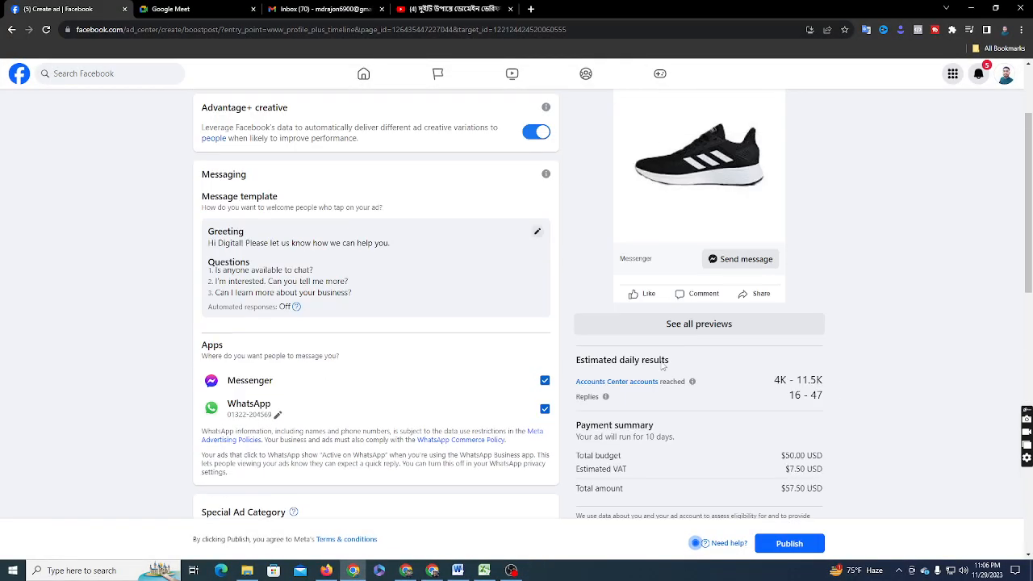
{"action": "scroll", "coordinate": [872, 419], "scroll_direction": "down", "scroll_amount": 3}
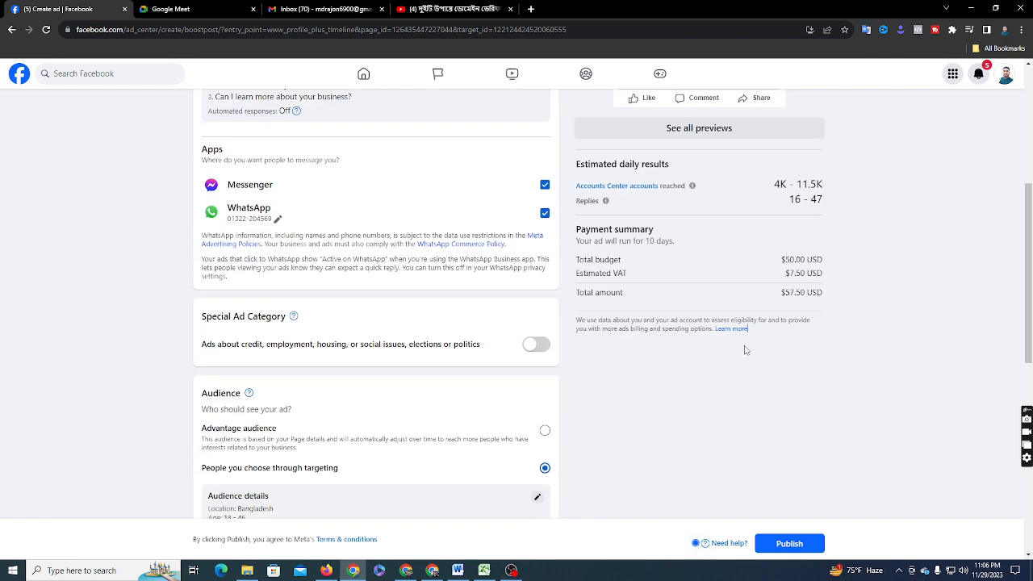
{"action": "scroll", "coordinate": [748, 347], "scroll_direction": "down", "scroll_amount": 5}
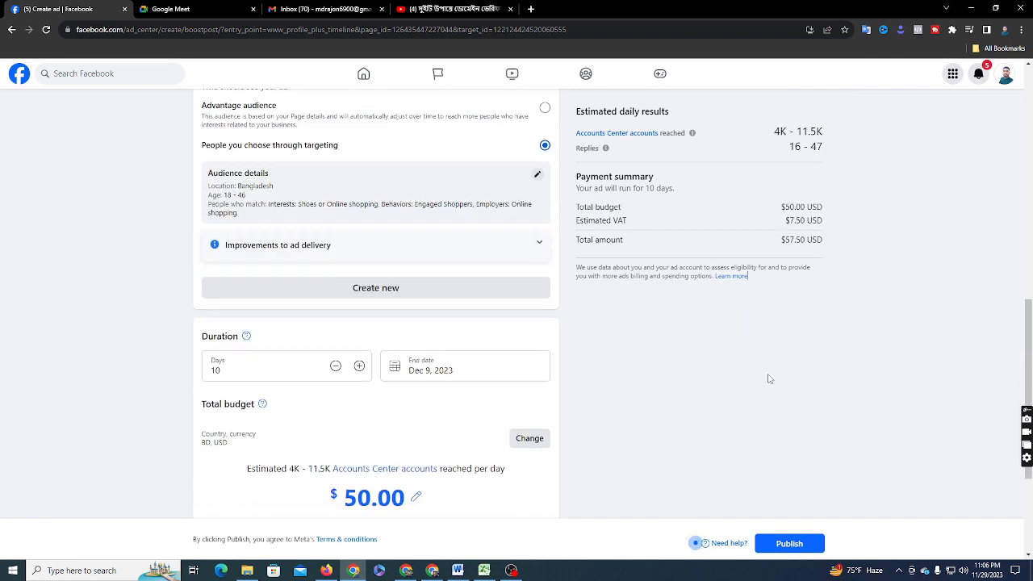
{"action": "left_click", "coordinate": [791, 544]}
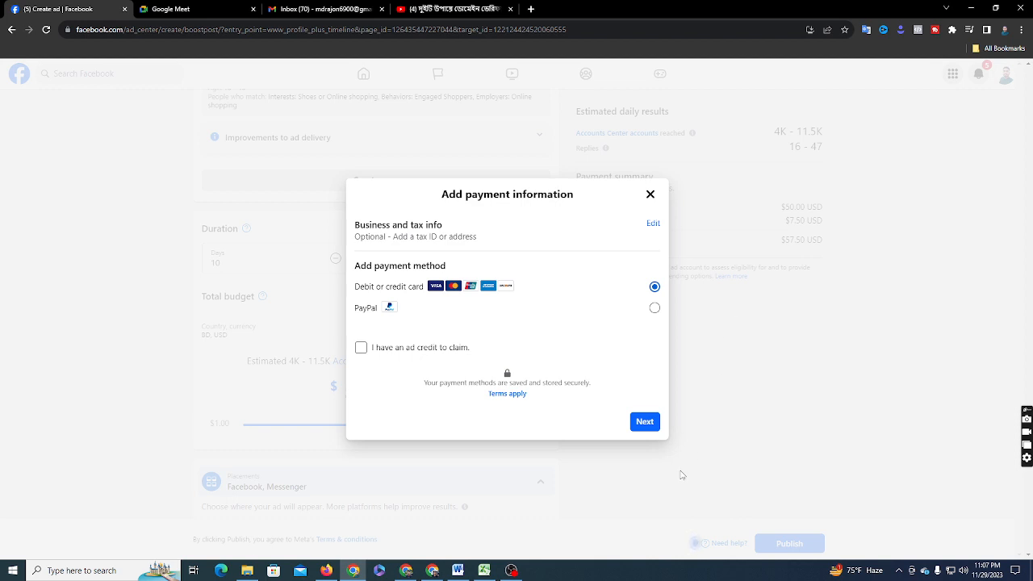
{"action": "left_click", "coordinate": [650, 427]}
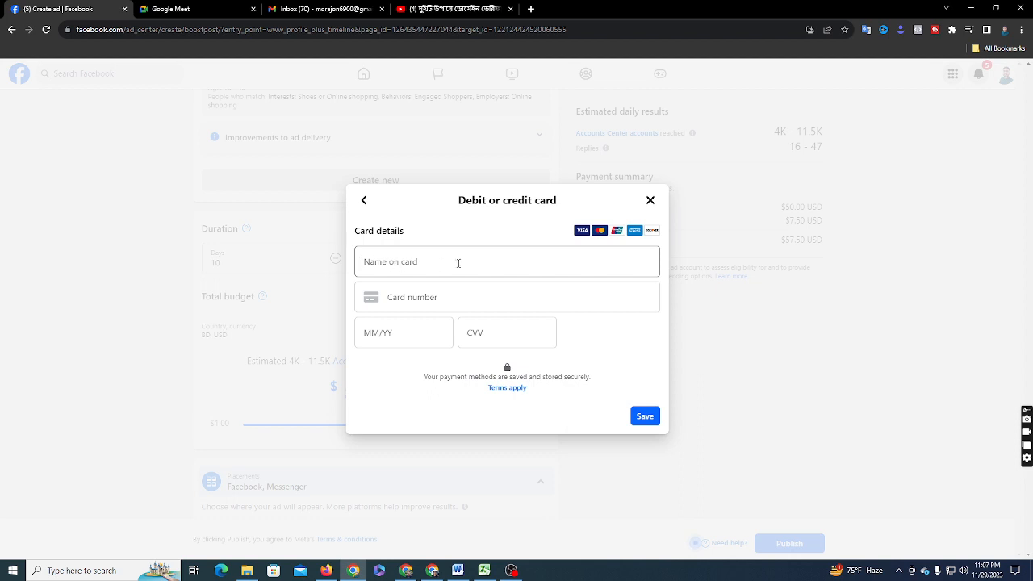
Step: Go through the empty name, card number, expiry date and CVV fields, and close the card form without saving
{"action": "left_click", "coordinate": [431, 269]}
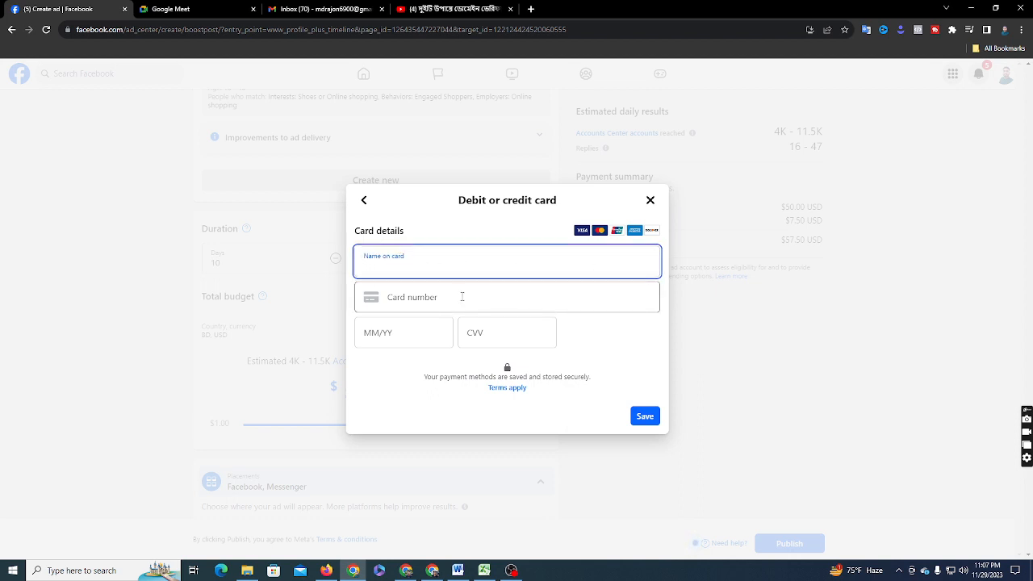
{"action": "left_click", "coordinate": [449, 297]}
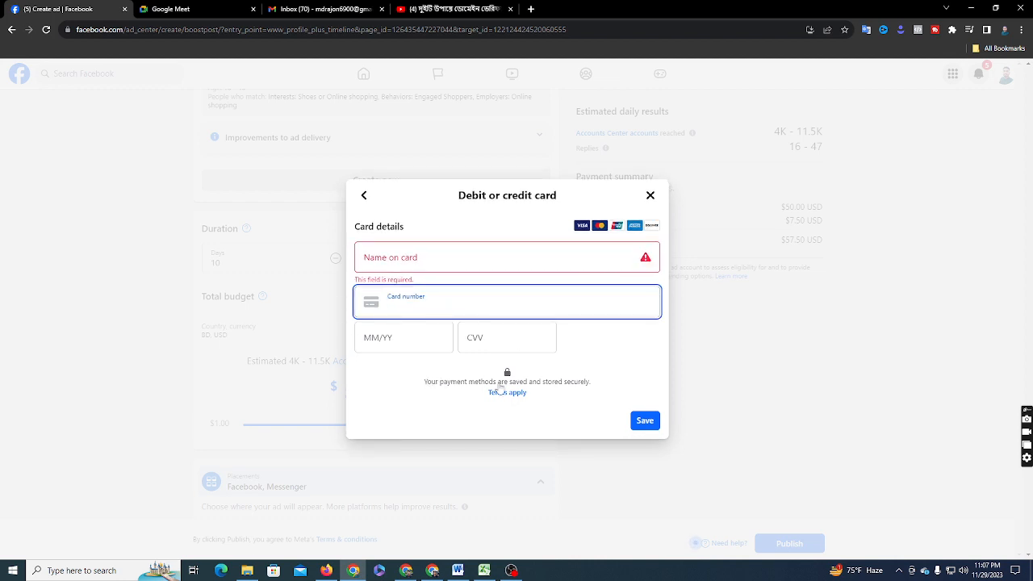
{"action": "left_click", "coordinate": [417, 344]}
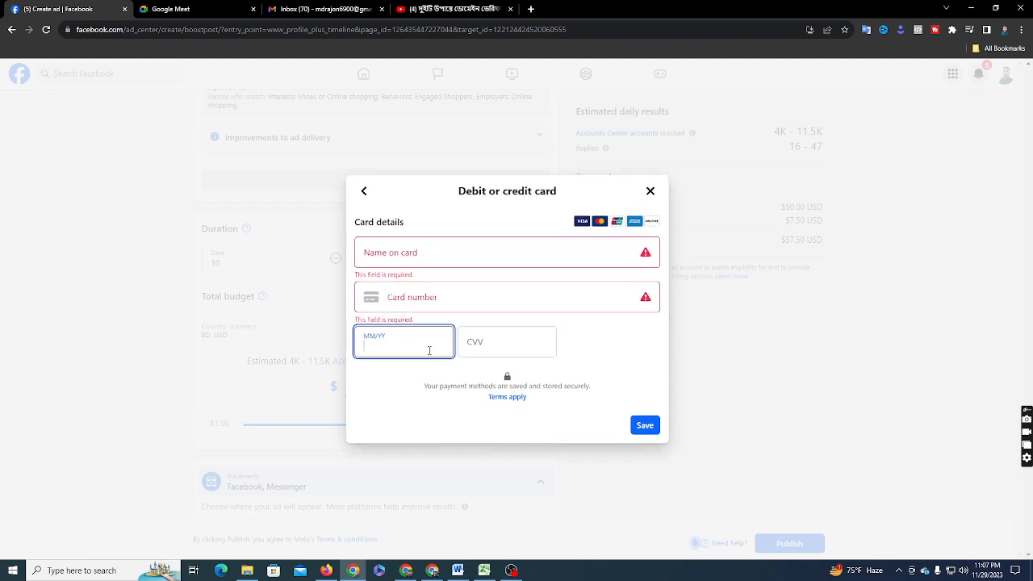
{"action": "left_click", "coordinate": [516, 341]}
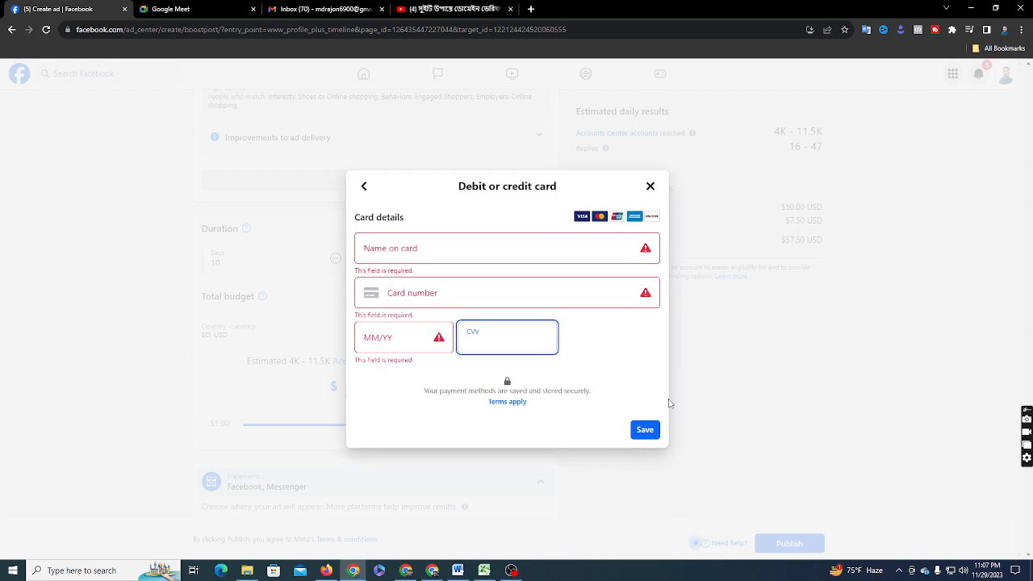
{"action": "left_click", "coordinate": [651, 188]}
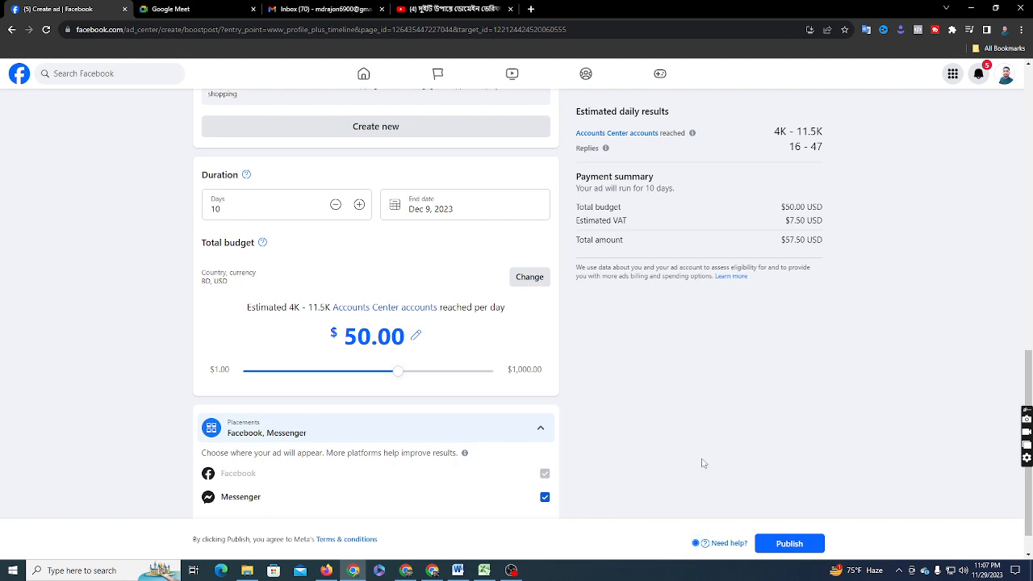
Step: Review the complete boost setup from goal and messaging through audience, duration, budget and placements
{"action": "scroll", "coordinate": [440, 291], "scroll_direction": "up", "scroll_amount": 15}
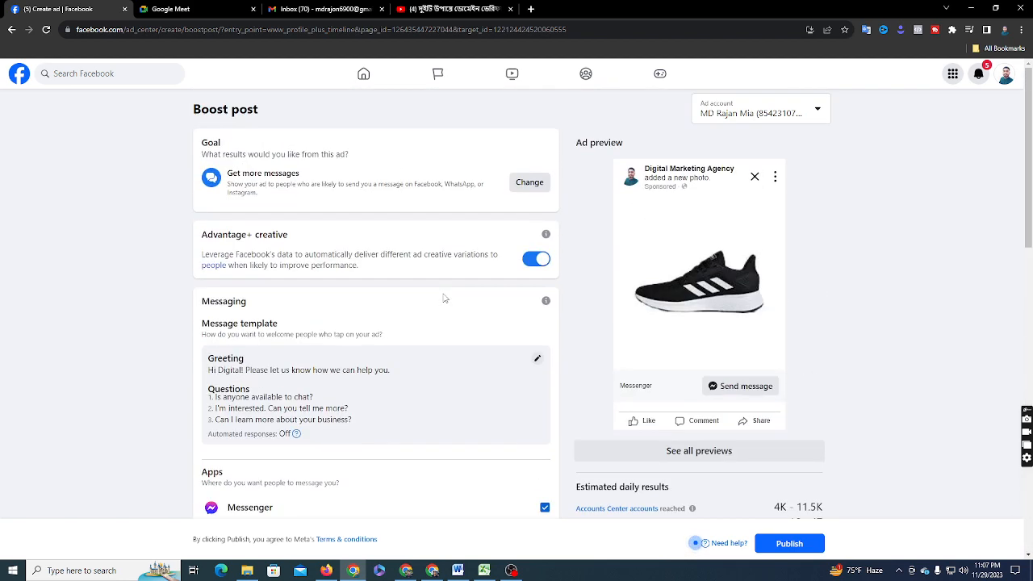
{"action": "scroll", "coordinate": [443, 299], "scroll_direction": "down", "scroll_amount": 12}
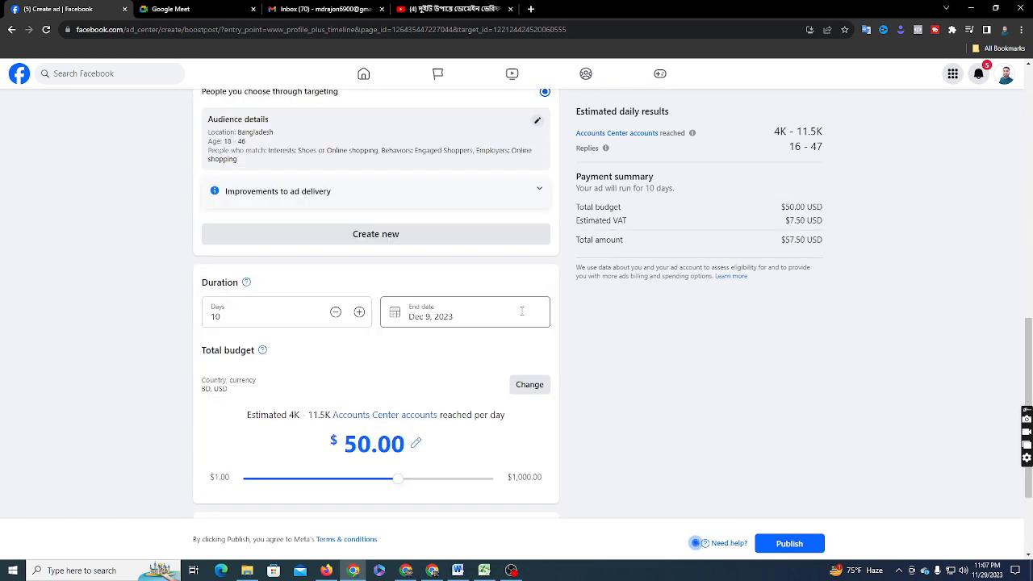
{"action": "scroll", "coordinate": [532, 306], "scroll_direction": "up", "scroll_amount": 12}
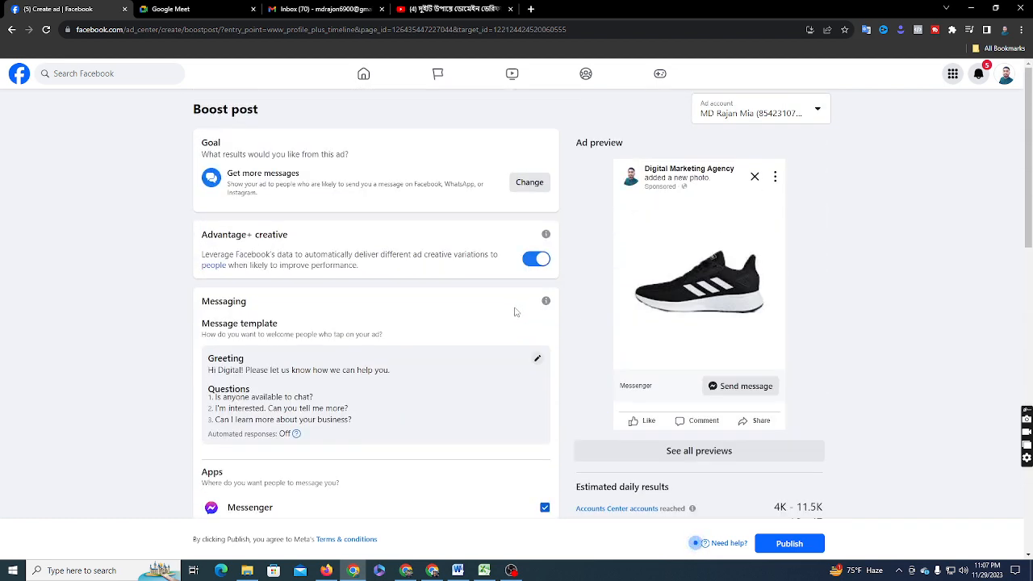
{"action": "scroll", "coordinate": [485, 311], "scroll_direction": "down", "scroll_amount": 8}
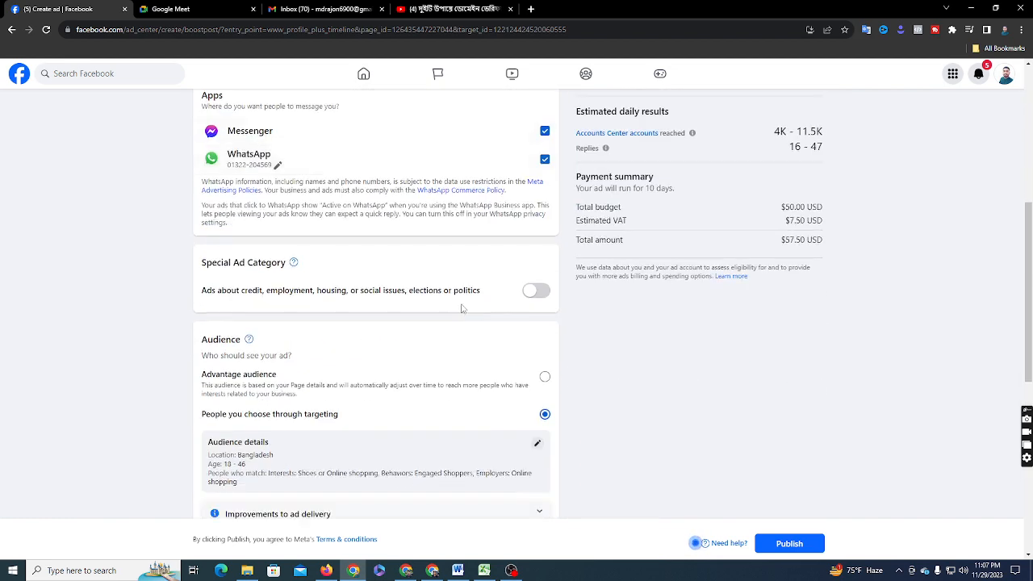
{"action": "scroll", "coordinate": [465, 309], "scroll_direction": "down", "scroll_amount": 3}
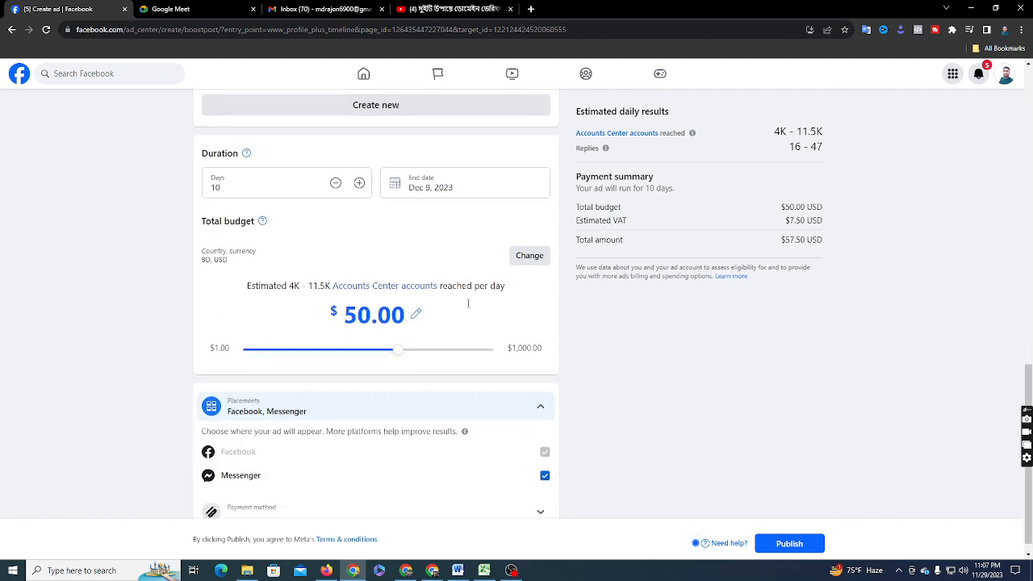
{"action": "scroll", "coordinate": [465, 309], "scroll_direction": "up", "scroll_amount": 2}
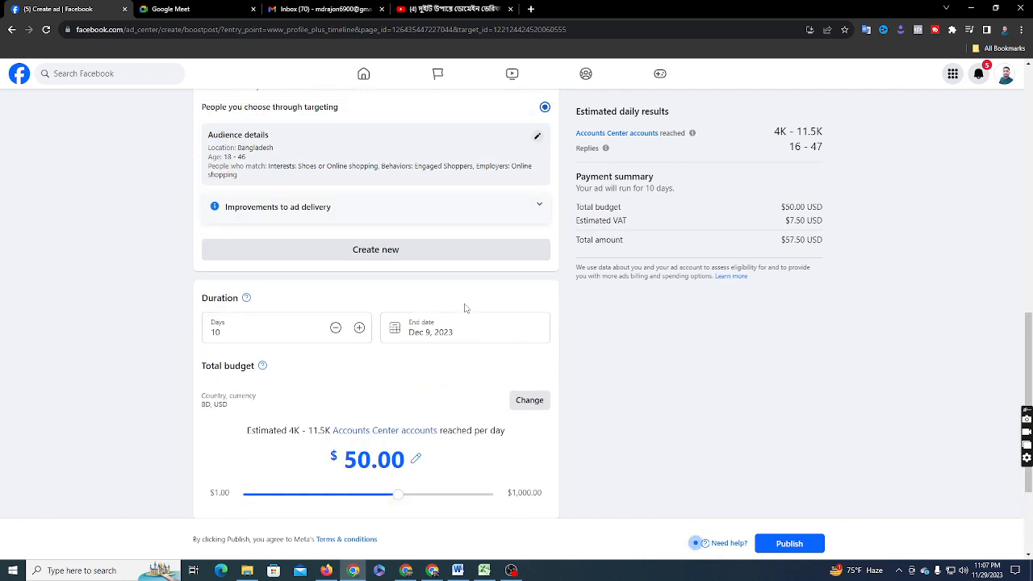
{"action": "scroll", "coordinate": [465, 309], "scroll_direction": "up", "scroll_amount": 10}
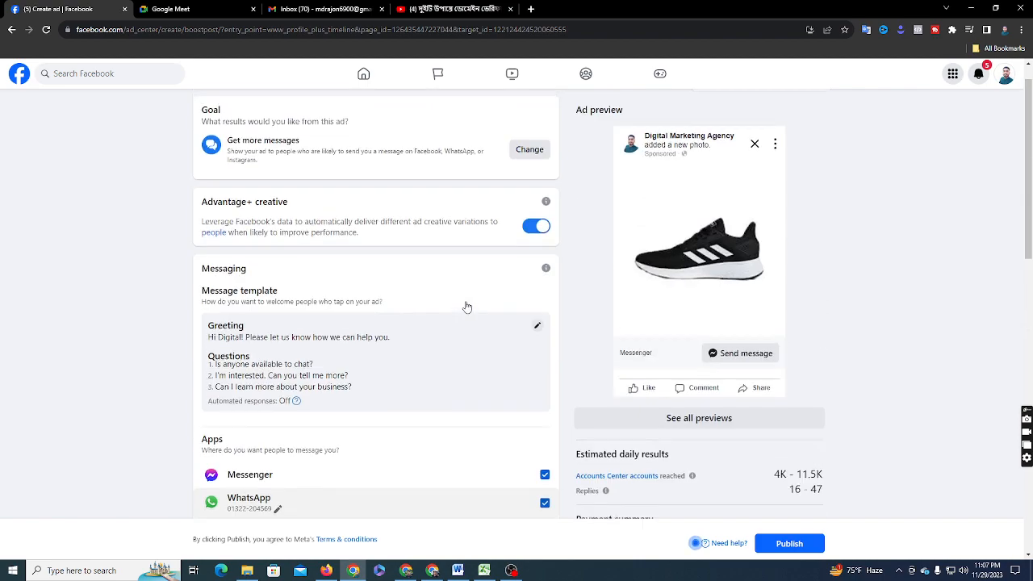
{"action": "scroll", "coordinate": [462, 315], "scroll_direction": "down", "scroll_amount": 8}
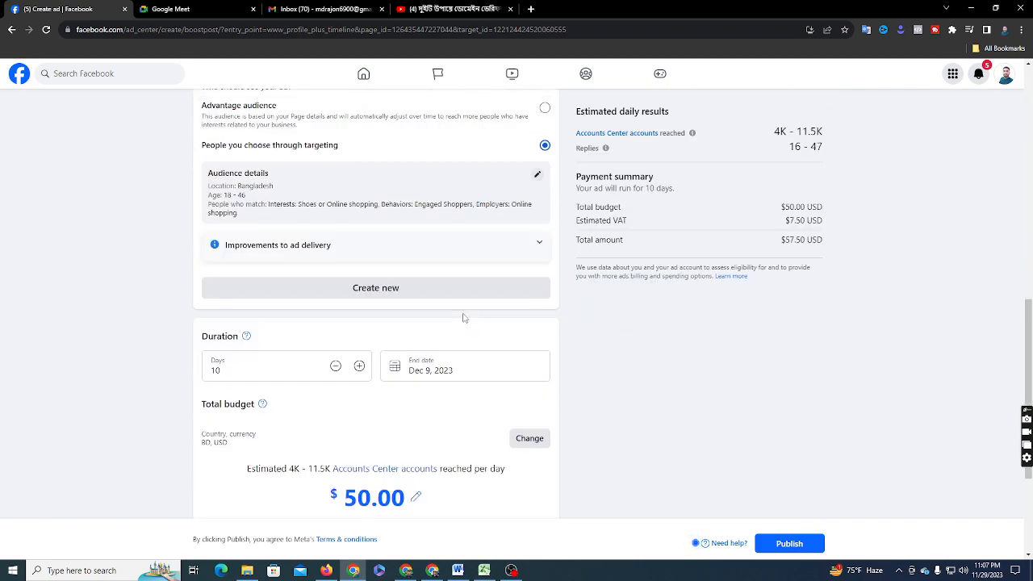
{"action": "scroll", "coordinate": [519, 317], "scroll_direction": "up", "scroll_amount": 8}
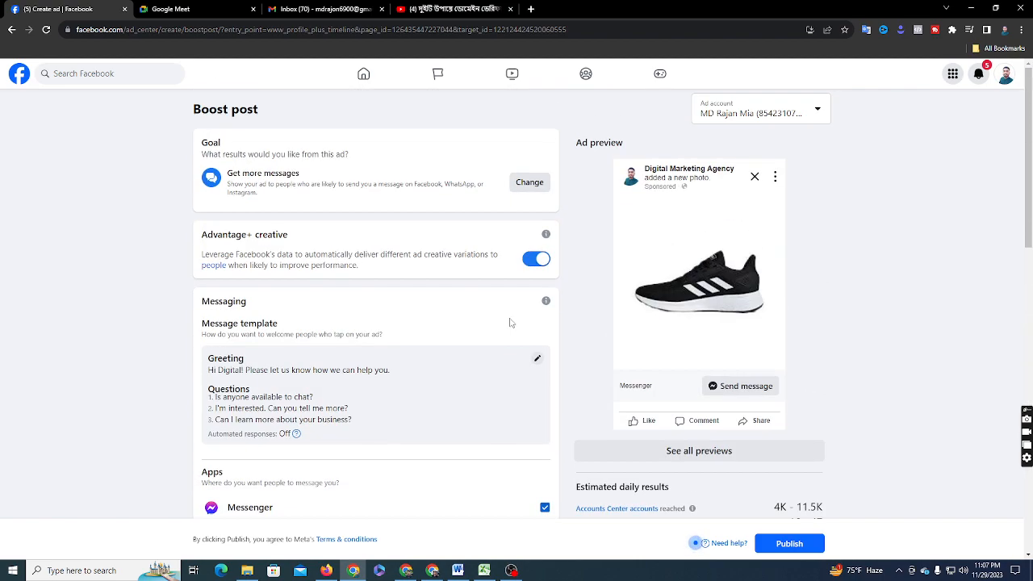